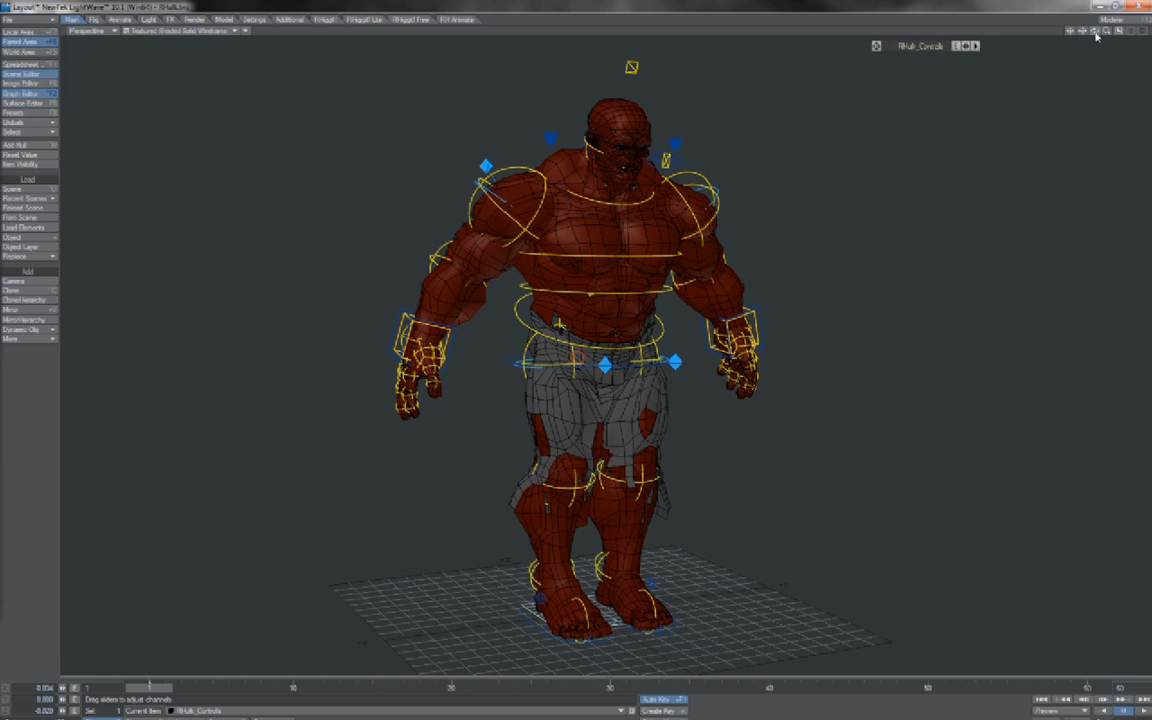
Step: Examine the OpenGL and color space settings in the preferences, then close them
{"action": "mouse_move", "coordinate": [1095, 32]}
{"action": "left_mouse_down"}
{"action": "mouse_move", "coordinate": [1105, 35]}
{"action": "mouse_move", "coordinate": [1082, 33]}
{"action": "left_mouse_up"}
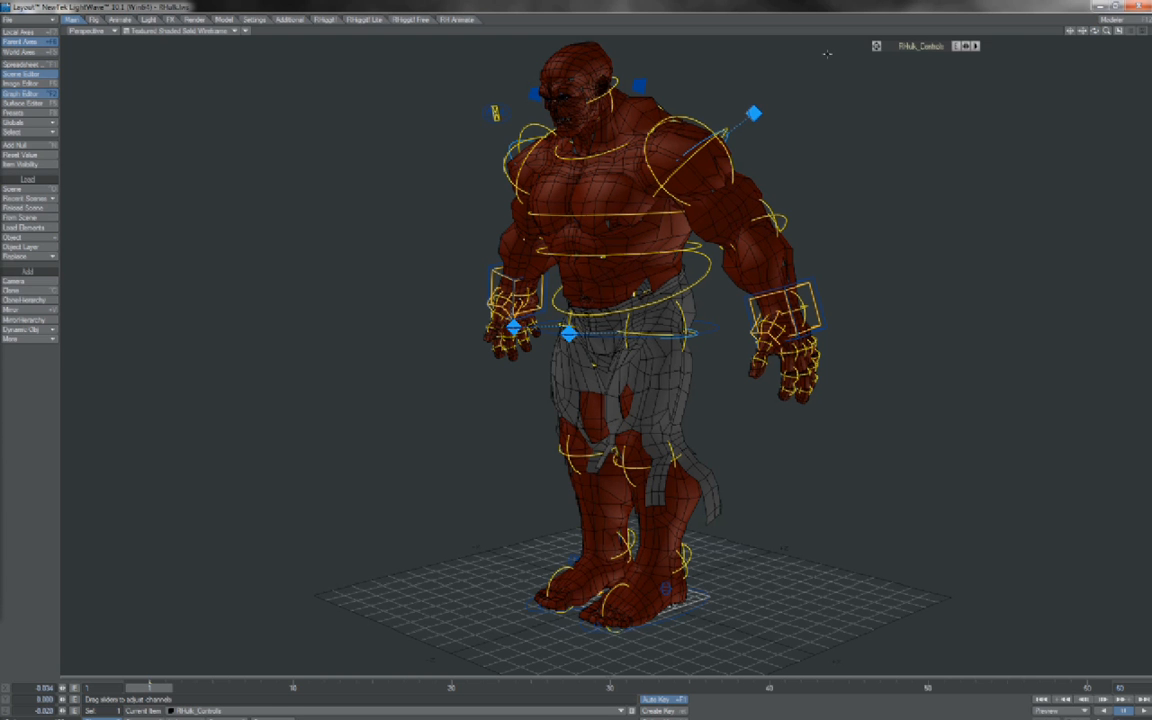
{"action": "key", "text": "o"}
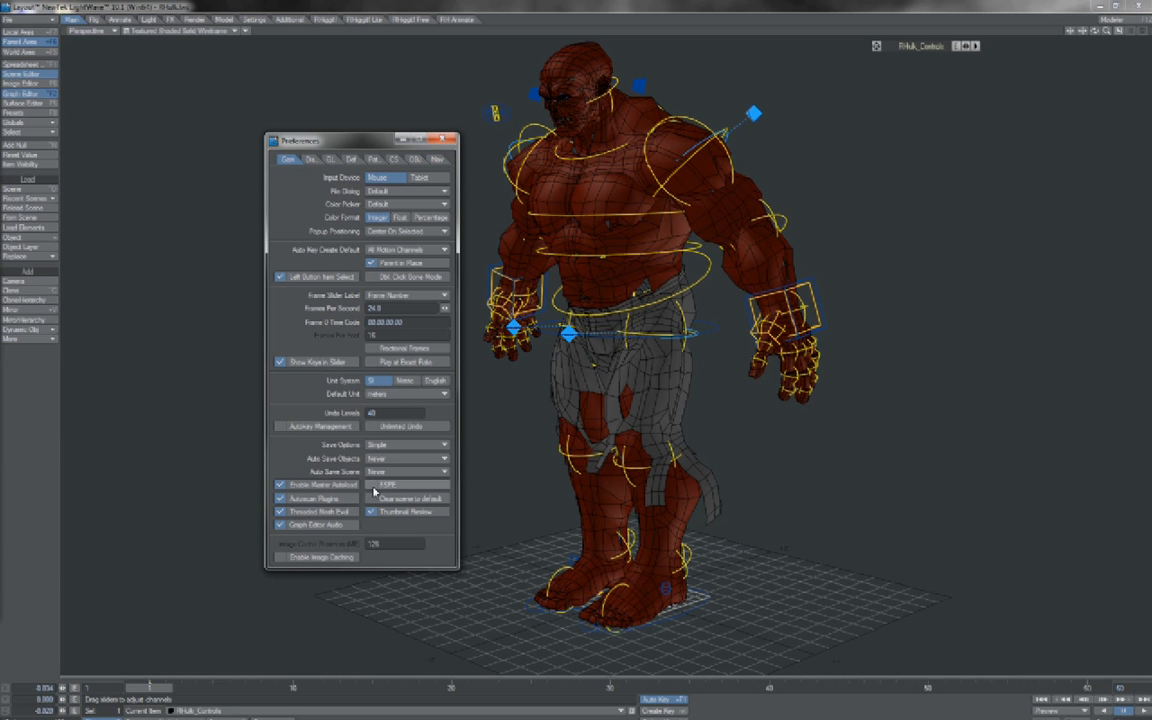
{"action": "left_click", "coordinate": [329, 159]}
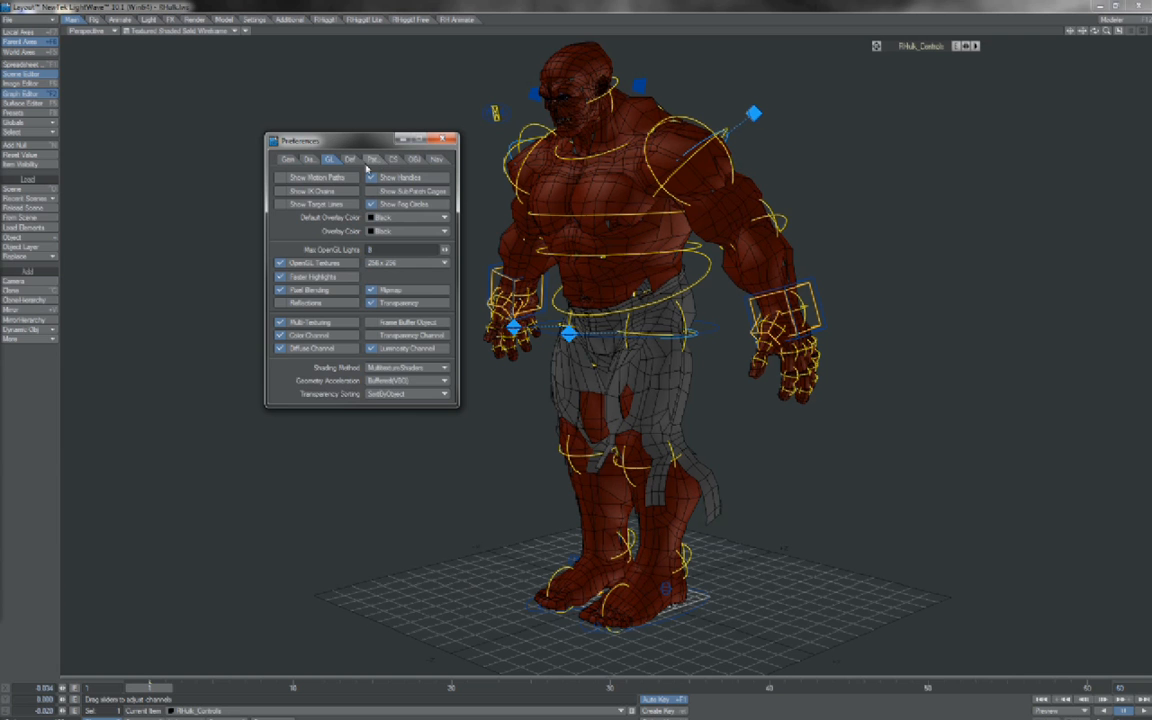
{"action": "left_click", "coordinate": [394, 160]}
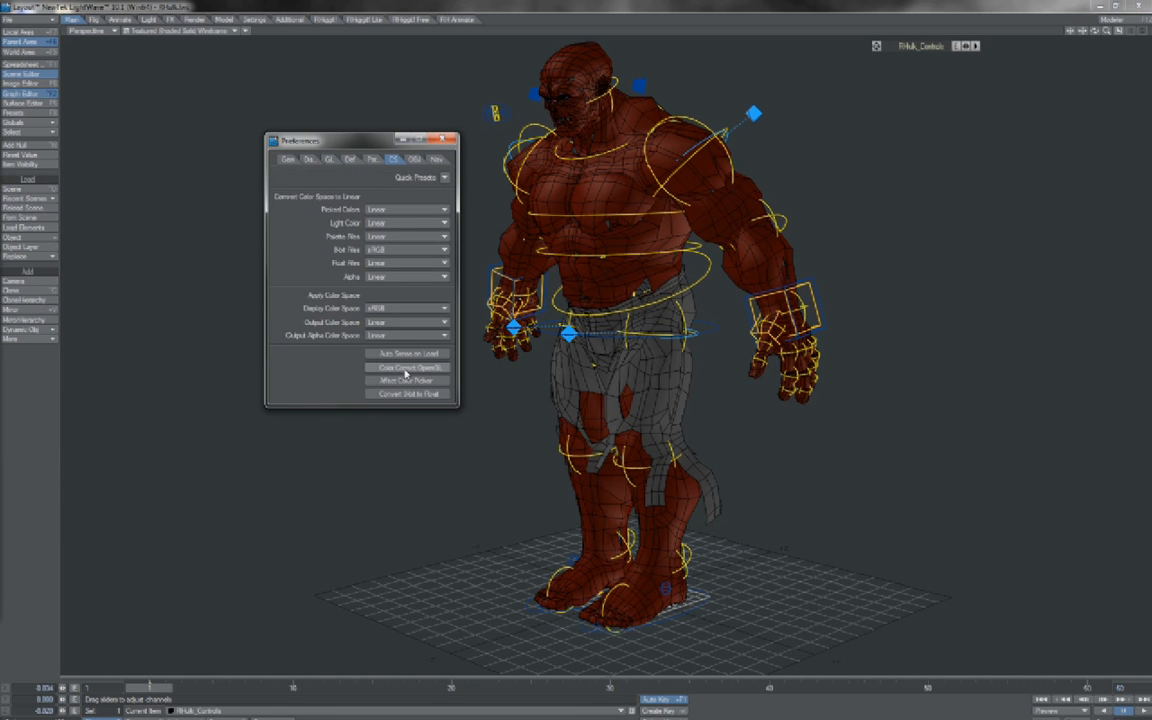
{"action": "left_click", "coordinate": [449, 141]}
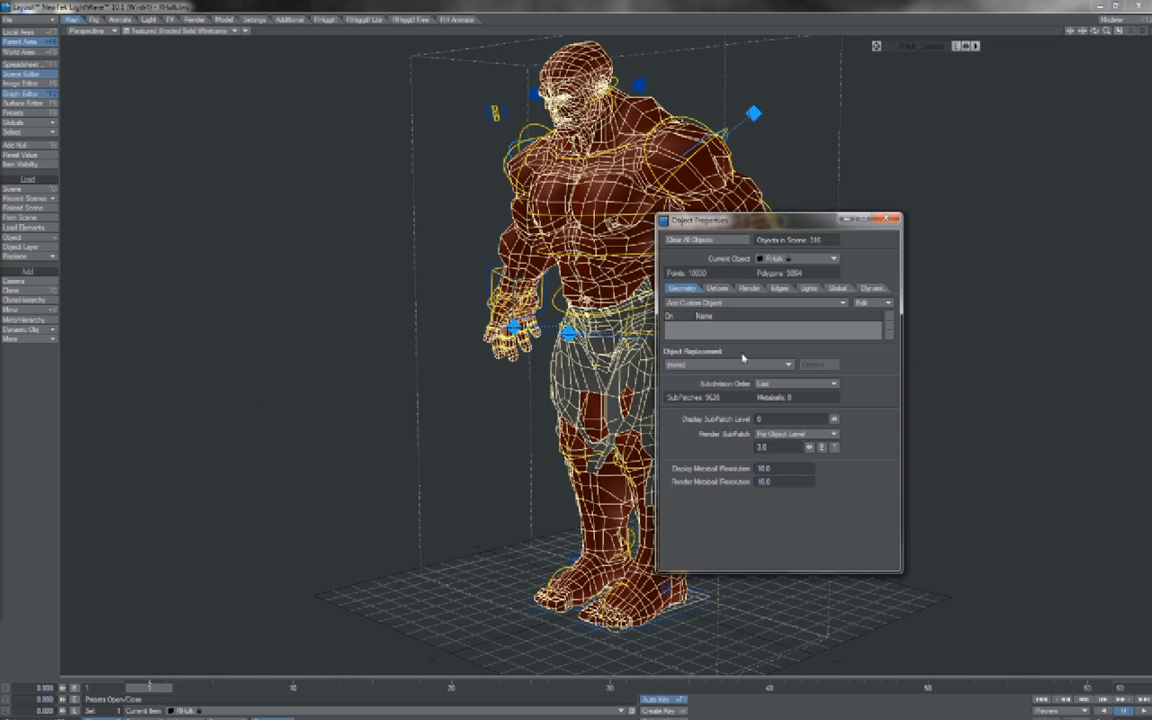
Step: Set the RHulk object's display SubPatch level to 0 and check its deformation settings
{"action": "type", "text": "0"}
{"action": "key", "text": "Return"}
{"action": "left_click", "coordinate": [715, 288]}
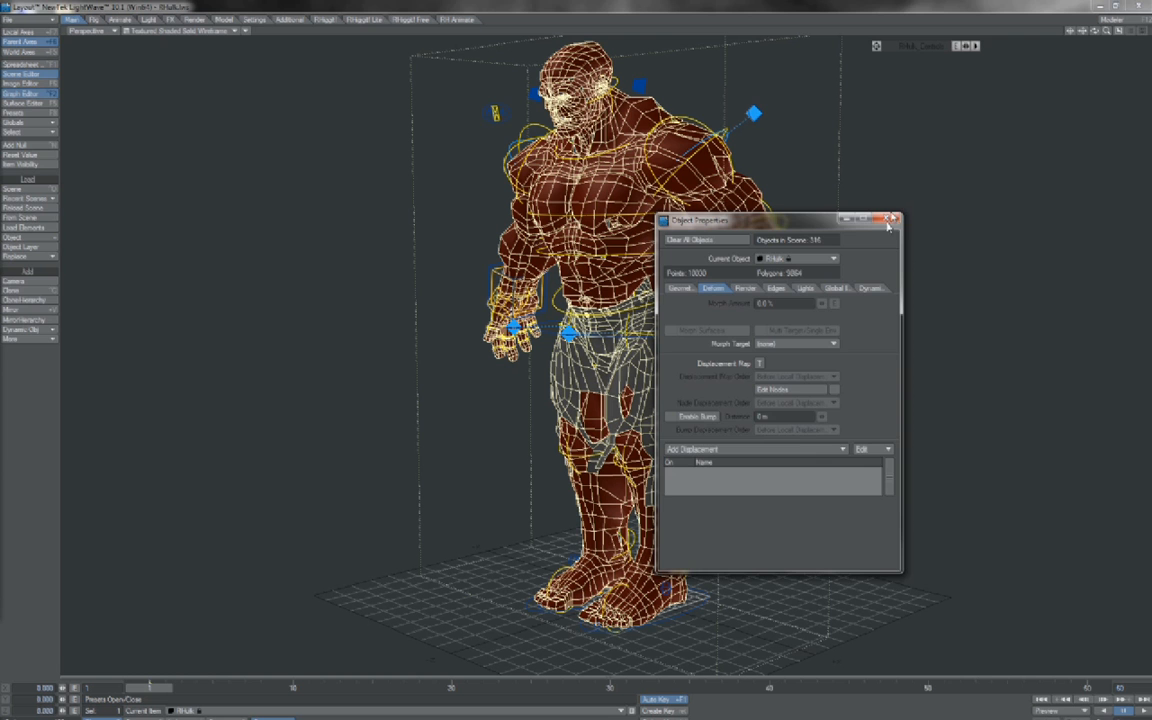
{"action": "key", "text": "p"}
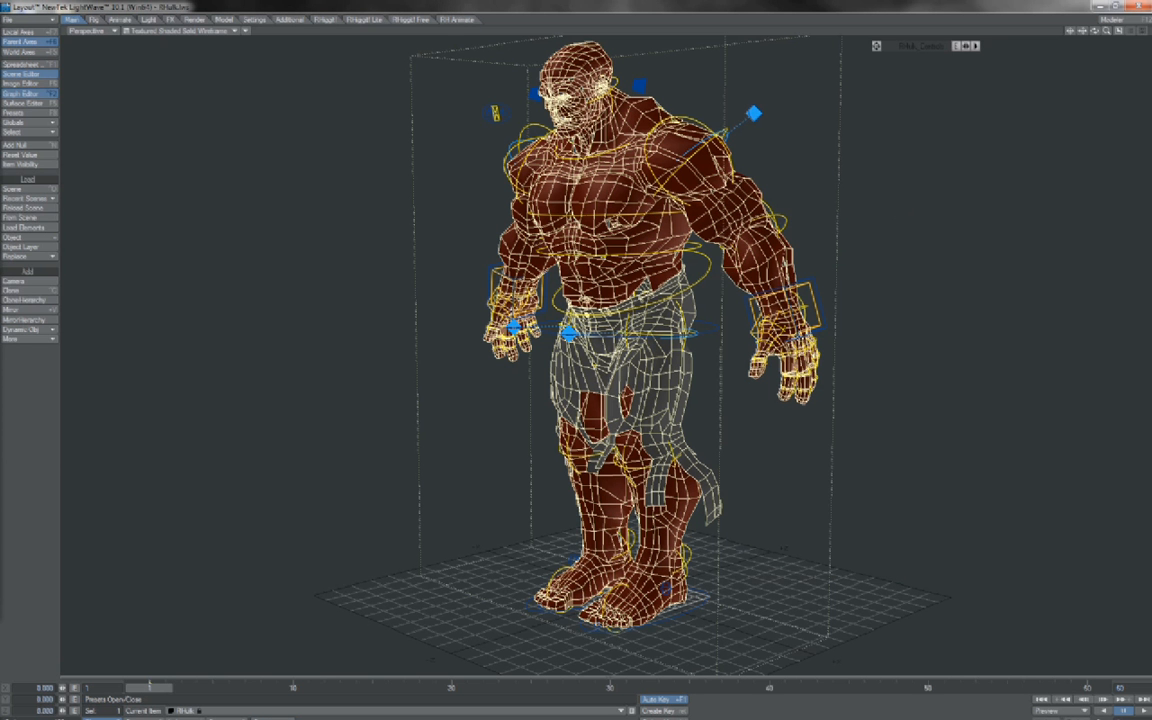
Step: Select ROOT_JOINT_RHulk in the scene hierarchy and enable Faster Bones in the DeformRig_RHulk bone properties
{"action": "key", "text": "ctrl+F1"}
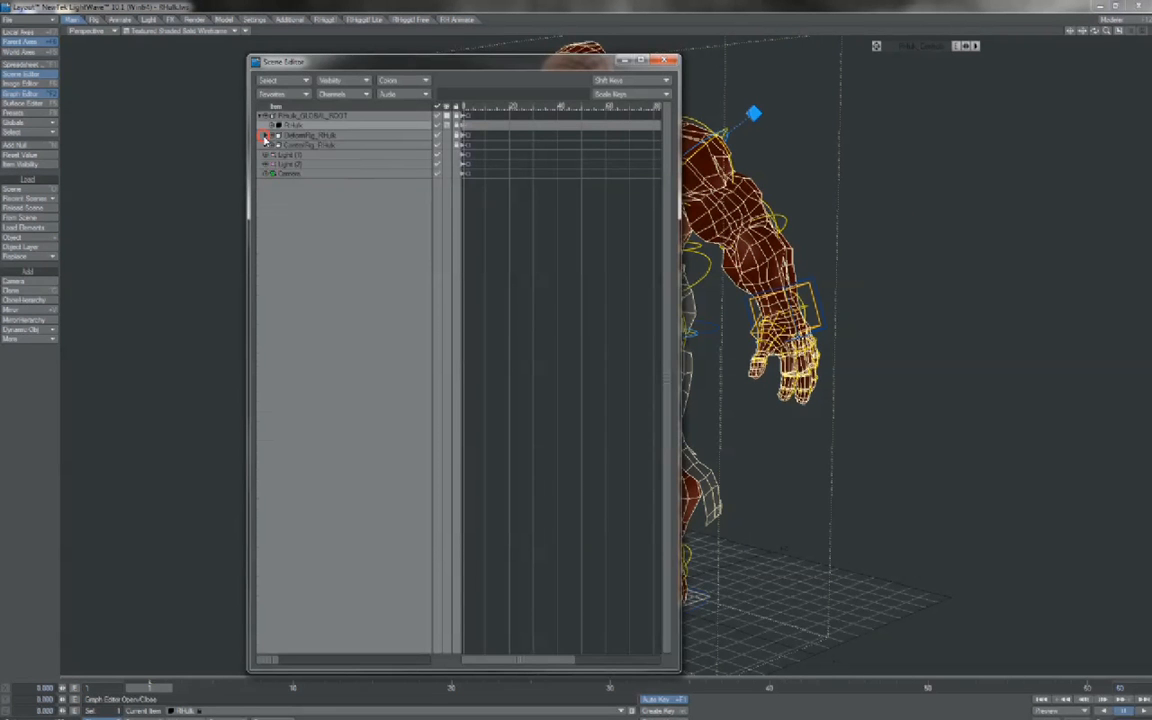
{"action": "left_click", "coordinate": [316, 146]}
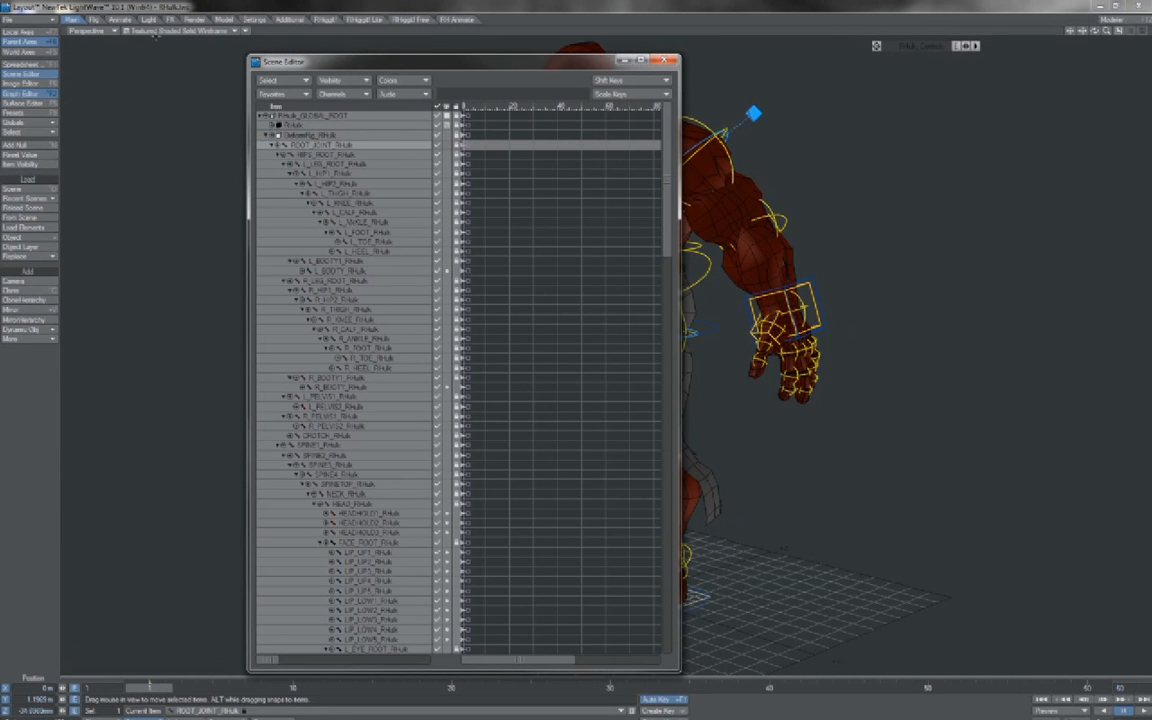
{"action": "key", "text": "p"}
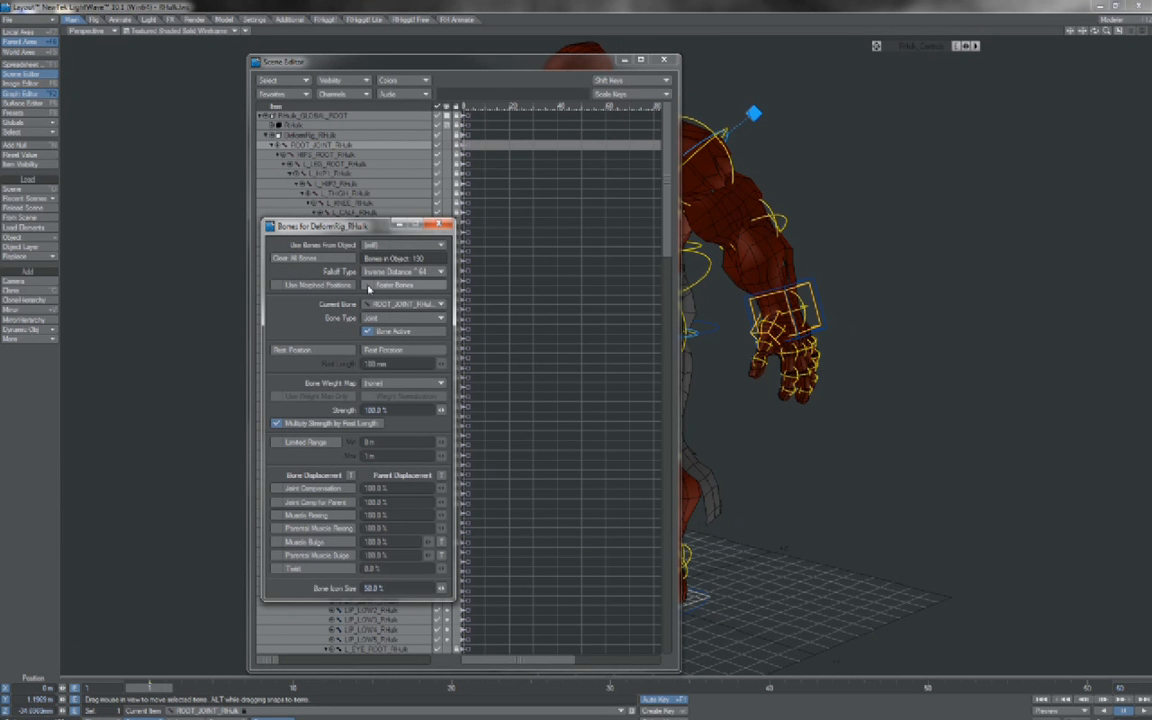
{"action": "key", "text": "ctrl+F1"}
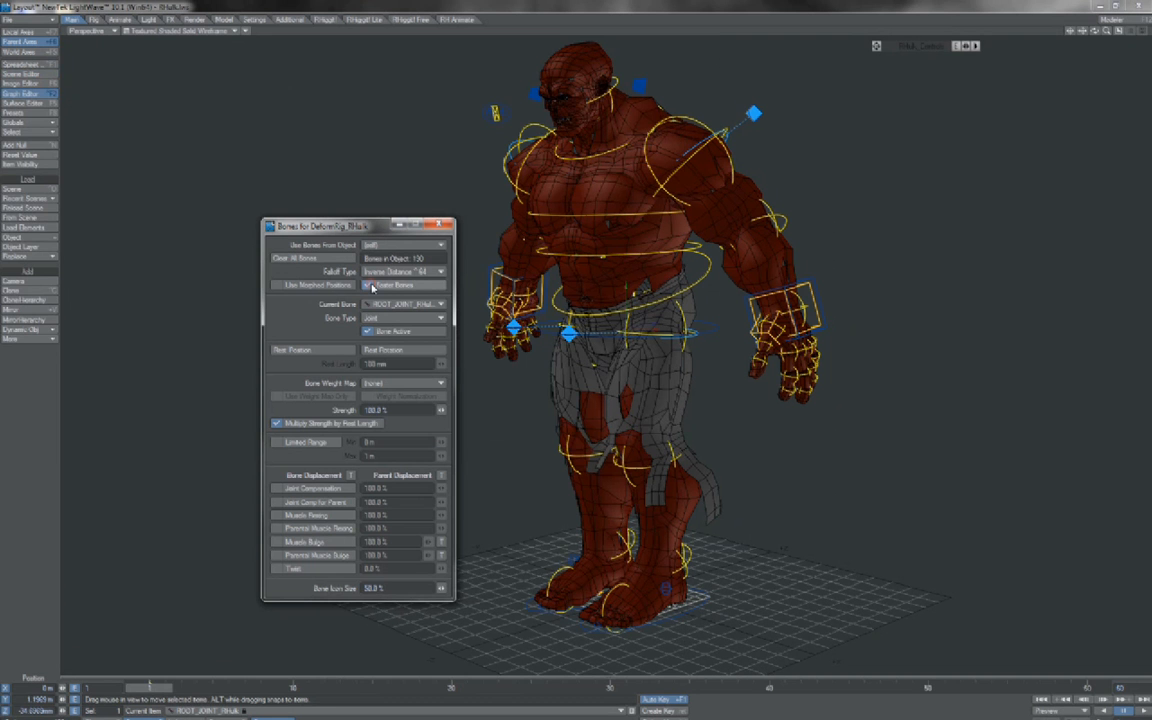
{"action": "left_click", "coordinate": [367, 287]}
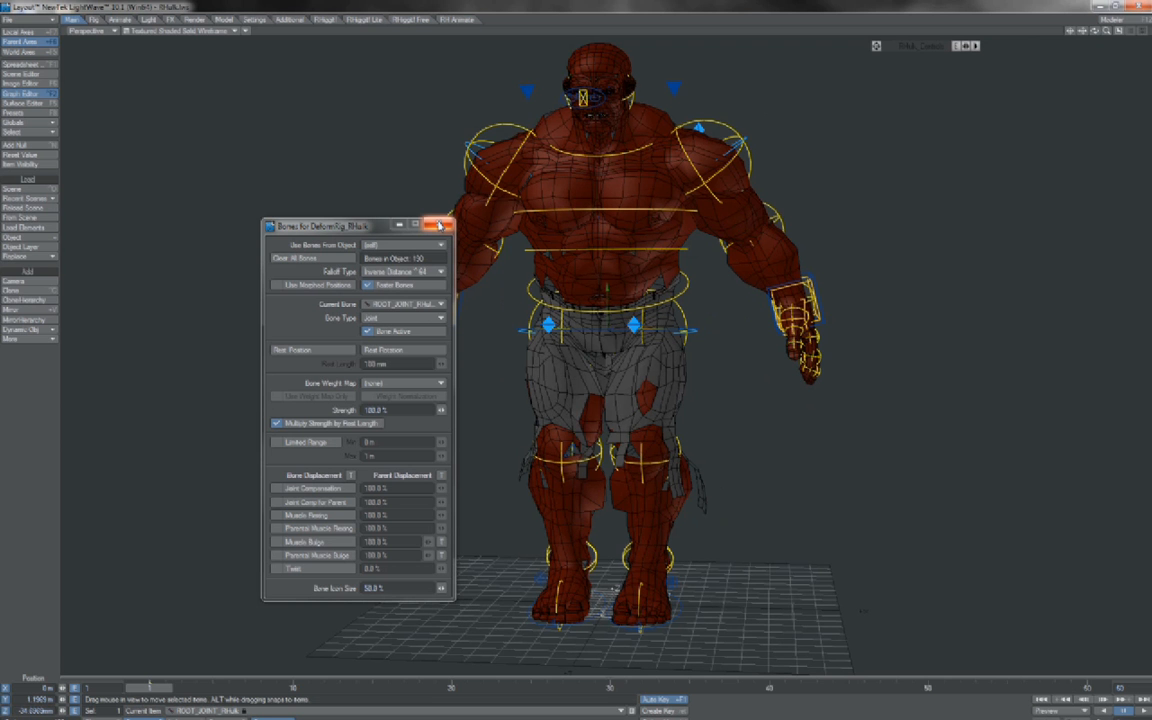
{"action": "left_click", "coordinate": [440, 225]}
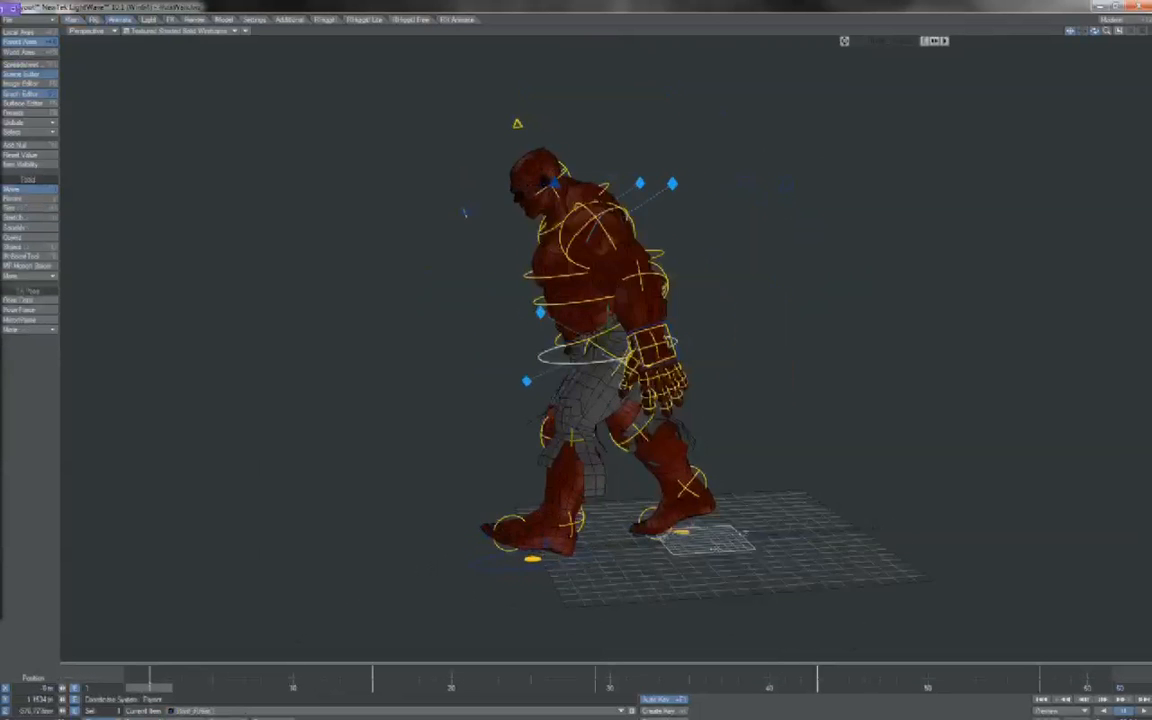
Step: Examine the HulkWalk character's walk pose from several angles and step forward through its keyframes
{"action": "left_click_drag", "start_coordinate": [1094, 31], "coordinate": [343, 7]}
{"action": "key", "text": "period"}
{"action": "left_click", "coordinate": [1072, 32]}
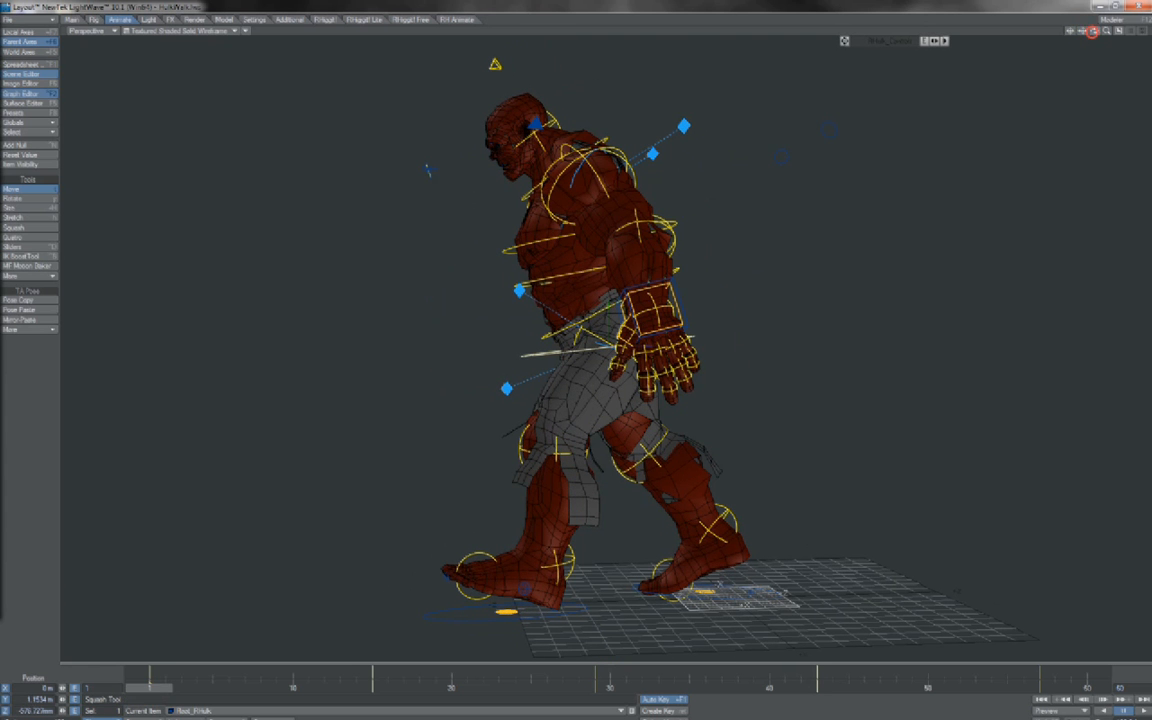
{"action": "mouse_move", "coordinate": [1093, 31]}
{"action": "left_mouse_down"}
{"action": "mouse_move", "coordinate": [1148, 31]}
{"action": "mouse_move", "coordinate": [800, 31]}
{"action": "mouse_move", "coordinate": [1147, 31]}
{"action": "mouse_move", "coordinate": [1094, 32]}
{"action": "mouse_move", "coordinate": [1115, 35]}
{"action": "left_mouse_up"}
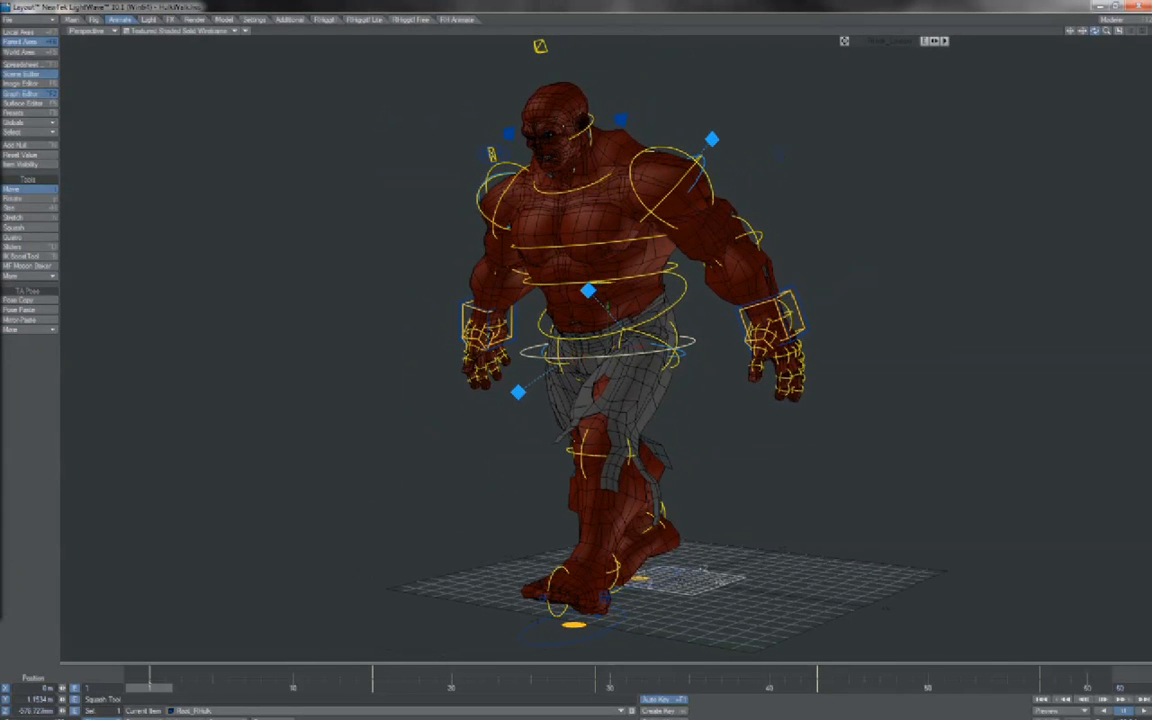
{"action": "key", "text": "shift+Right"}
{"action": "key", "text": "shift+Right"}
{"action": "key", "text": "shift+Right"}
{"action": "key", "text": "shift+Right"}
{"action": "key", "text": "shift+Right"}
Step: Examine the left and right leg controls and the left IK foot control in the frame 1 walk pose
{"action": "left_click", "coordinate": [1073, 31]}
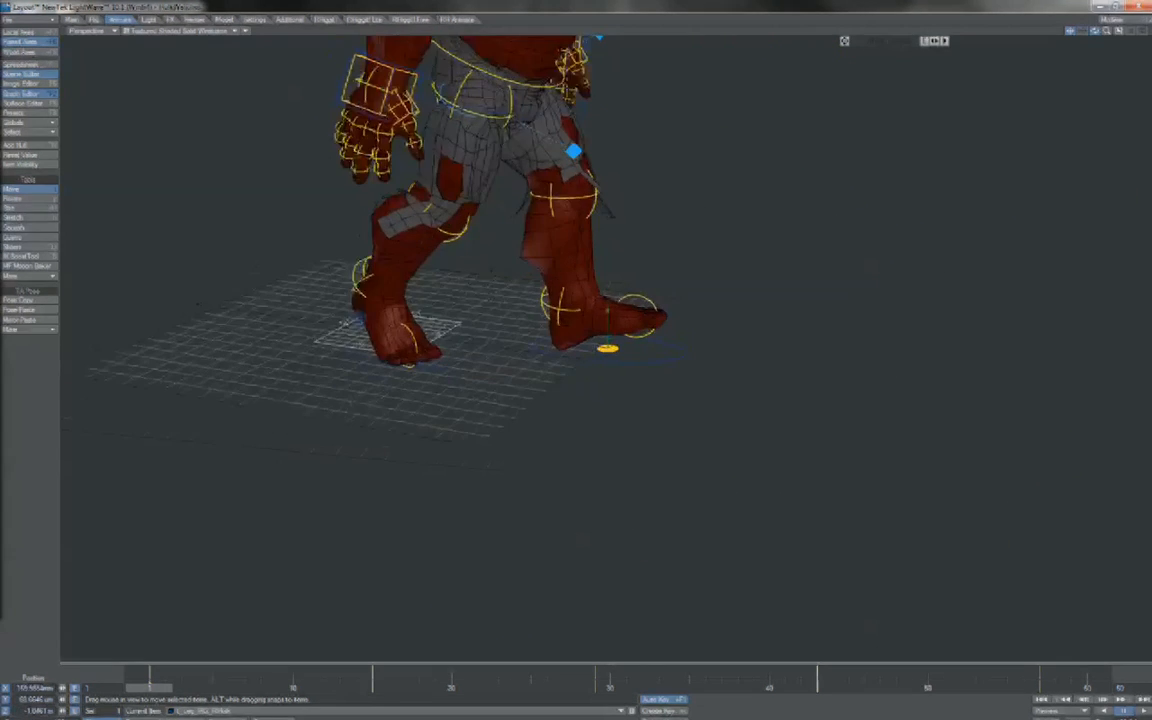
{"action": "left_click_drag", "start_coordinate": [1095, 30], "coordinate": [1030, 48]}
{"action": "key", "text": "y"}
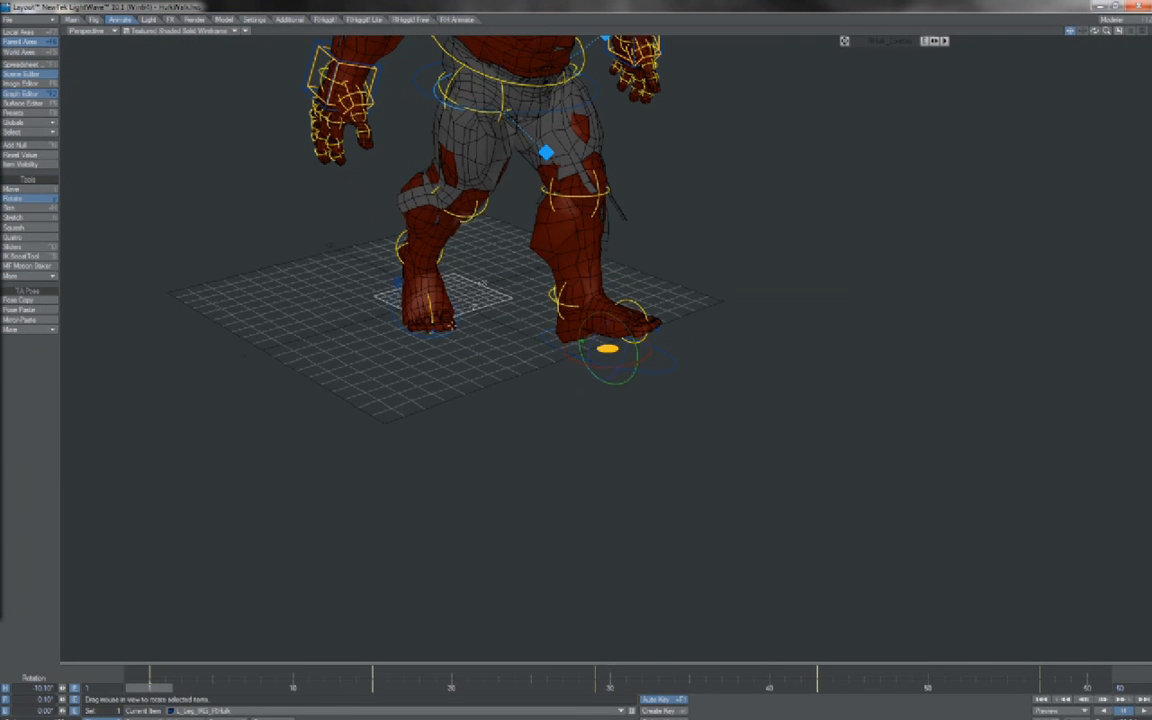
{"action": "left_click", "coordinate": [411, 278]}
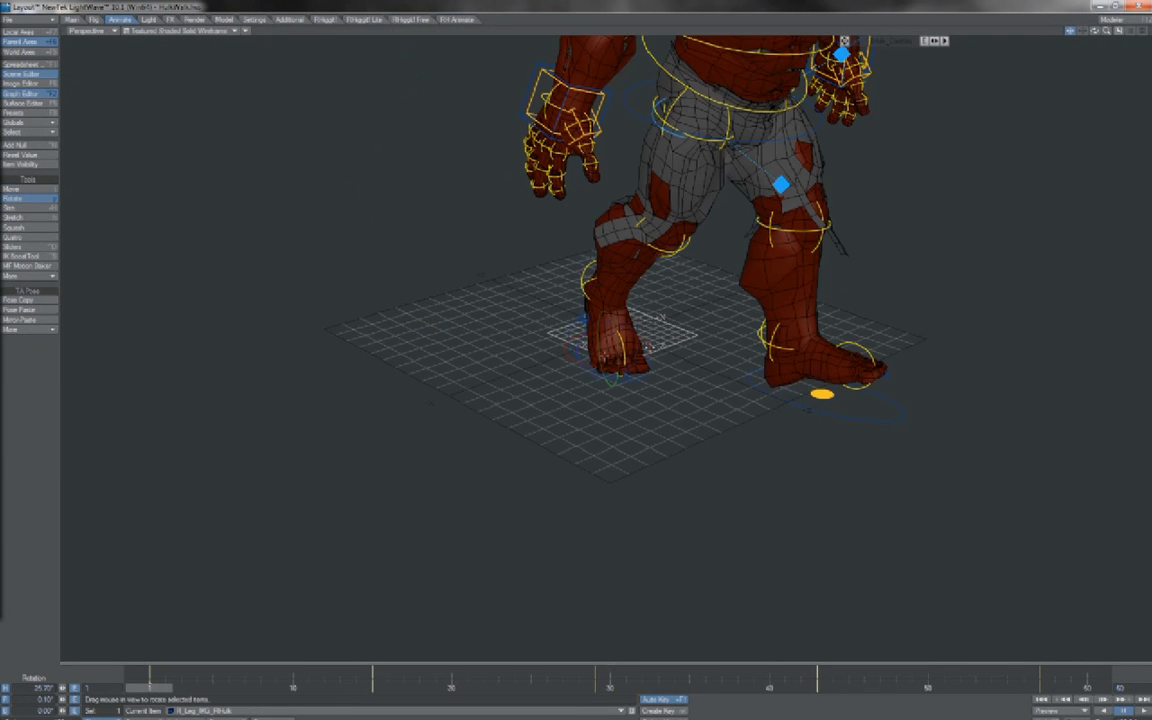
{"action": "left_click_drag", "start_coordinate": [650, 345], "coordinate": [578, 354]}
{"action": "left_click", "coordinate": [778, 321]}
{"action": "left_click_drag", "start_coordinate": [778, 321], "coordinate": [497, 352], "text": "alt"}
{"action": "key", "text": "t"}
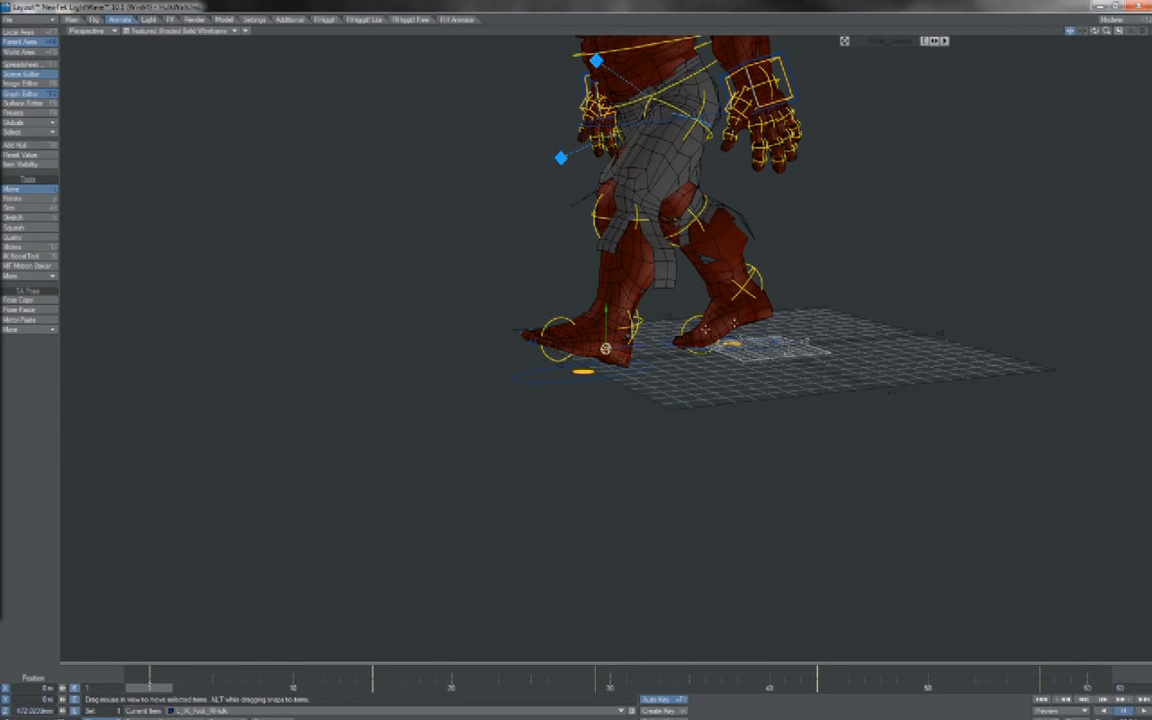
{"action": "left_click_drag", "start_coordinate": [1094, 31], "coordinate": [850, 40]}
{"action": "left_click", "coordinate": [593, 322]}
{"action": "mouse_move", "coordinate": [607, 322]}
{"action": "left_mouse_down"}
{"action": "mouse_move", "coordinate": [607, 311]}
{"action": "mouse_move", "coordinate": [607, 322]}
{"action": "left_mouse_up"}
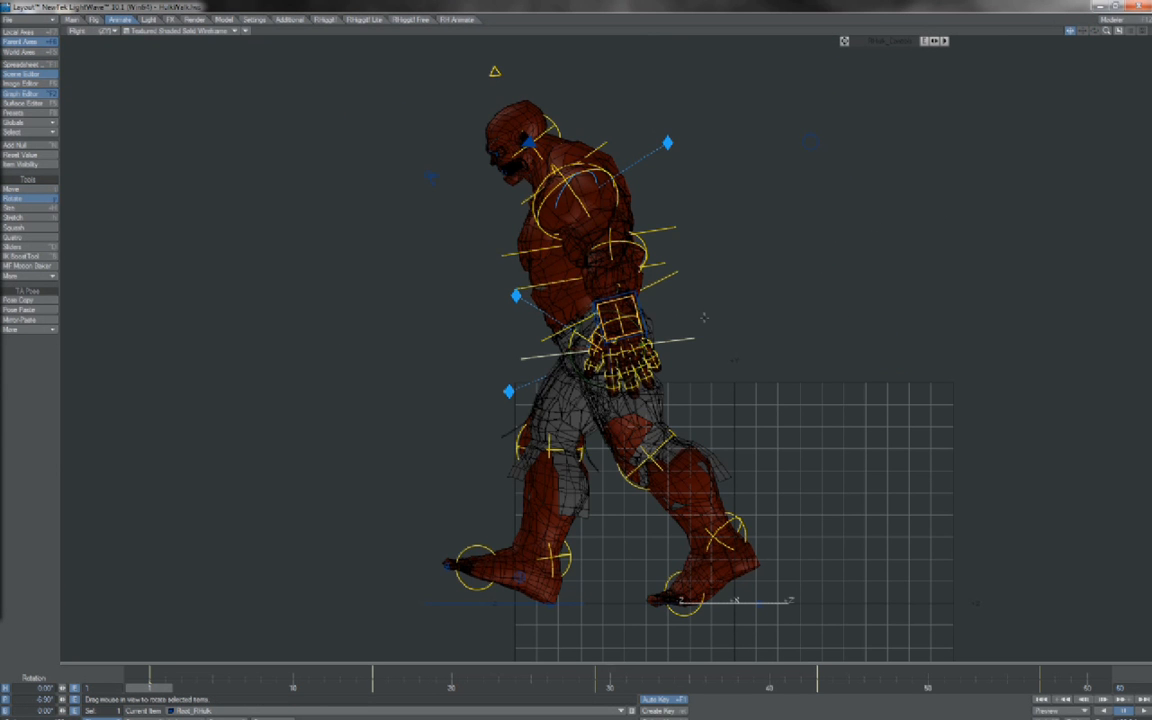
Step: Review the walk's contact poses in perspective view by stepping through the keyframes with Root_RHulk selected
{"action": "key", "text": "4"}
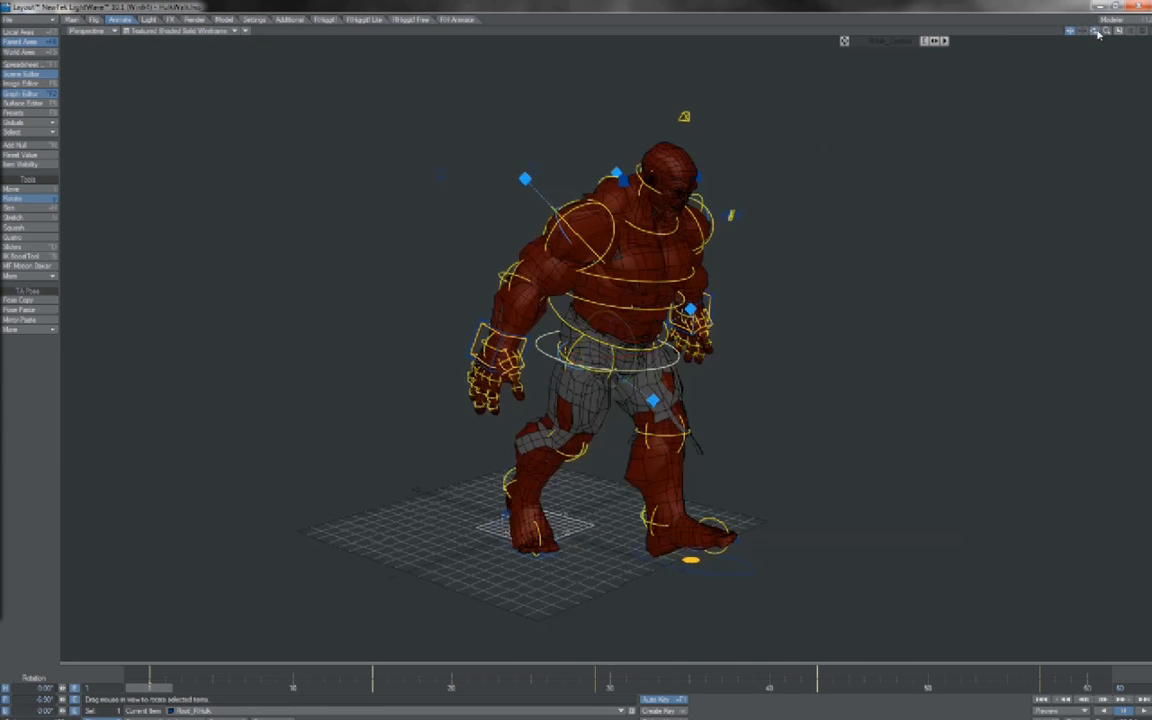
{"action": "mouse_move", "coordinate": [1097, 33]}
{"action": "left_mouse_down"}
{"action": "mouse_move", "coordinate": [1075, 33]}
{"action": "mouse_move", "coordinate": [1097, 33]}
{"action": "left_mouse_up"}
{"action": "key", "text": "shift+Right"}
{"action": "key", "text": "shift+Right"}
{"action": "key", "text": "shift+Right"}
{"action": "key", "text": "shift+Right"}
{"action": "key", "text": "shift+Right"}
{"action": "key", "text": "shift+Right"}
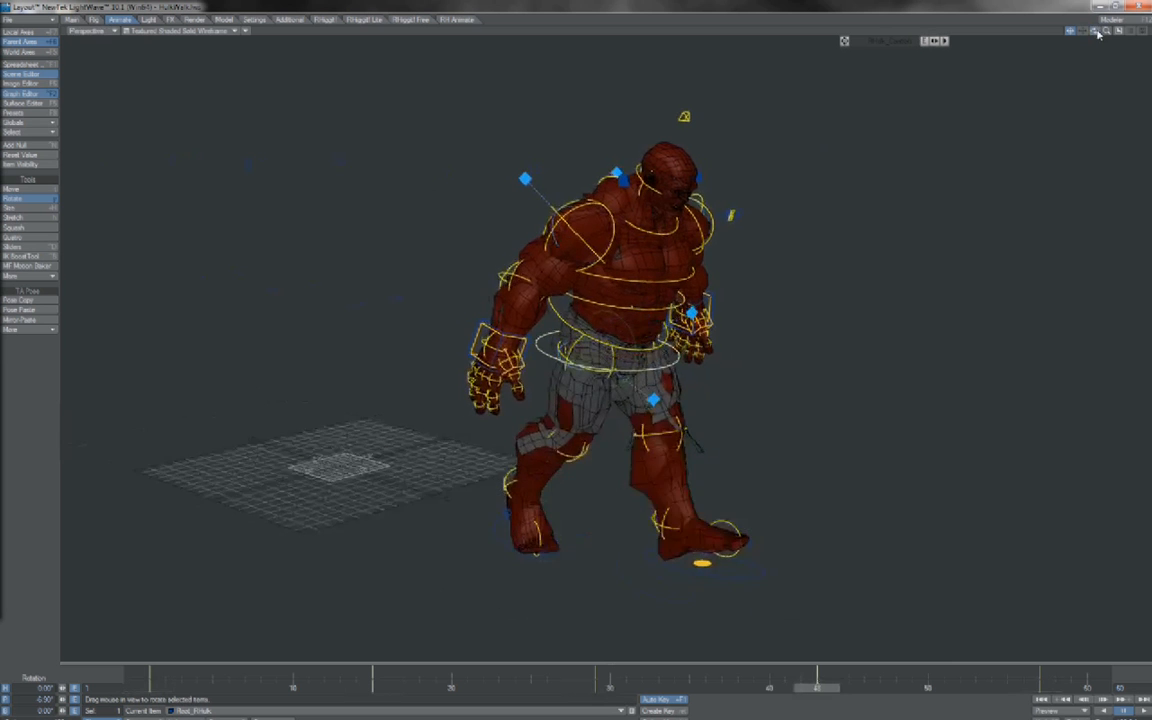
{"action": "left_click_drag", "start_coordinate": [1097, 33], "coordinate": [1097, 33]}
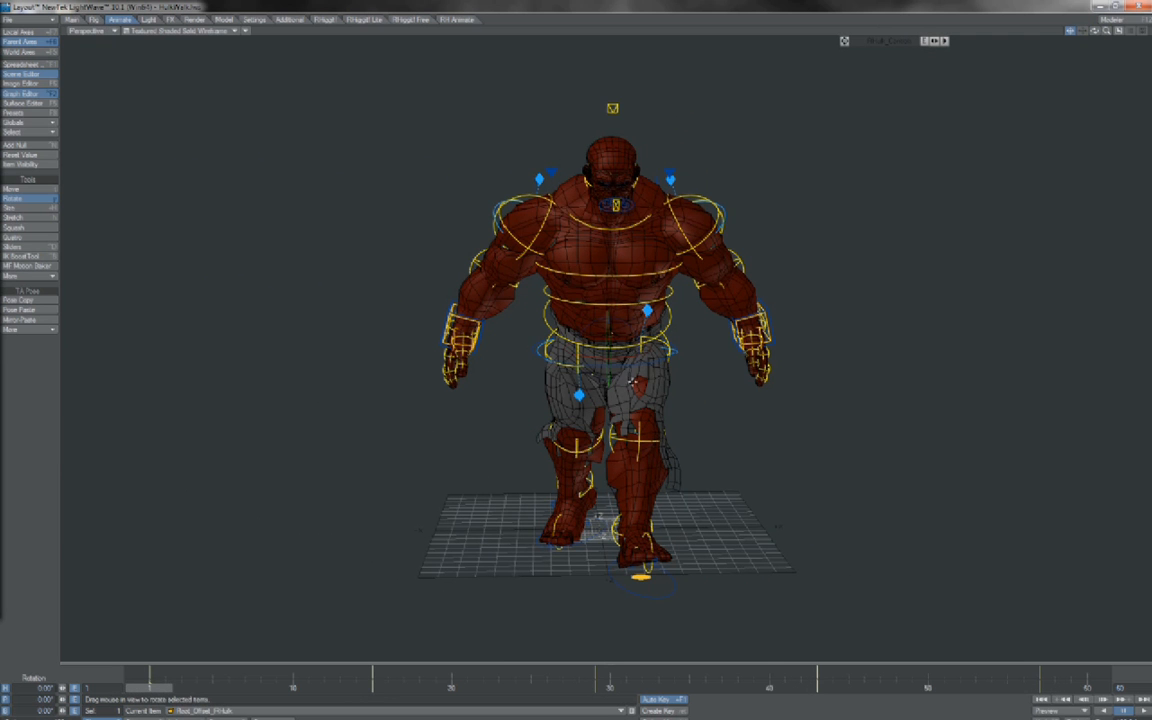
Step: Compare the walk's key poses in the Back view by stepping repeatedly through the keyframes with Root_Offset_RHulk selected
{"action": "key", "text": "1"}
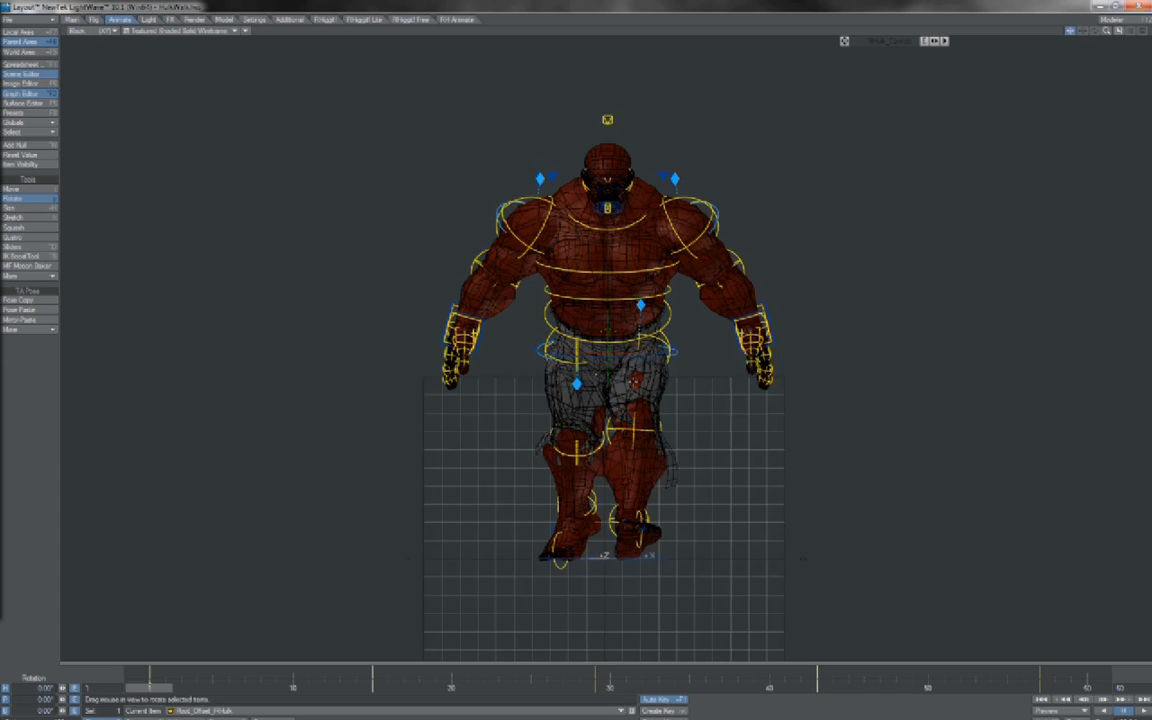
{"action": "key", "text": "shift+Right"}
{"action": "key", "text": "shift+Right"}
{"action": "key", "text": "shift+Right"}
{"action": "key", "text": "shift+Right"}
{"action": "key", "text": "shift+Right"}
{"action": "key", "text": "shift+Right"}
{"action": "key", "text": "shift+Right"}
{"action": "key", "text": "shift+Right"}
{"action": "key", "text": "shift+Right"}
{"action": "key", "text": "shift+Right"}
{"action": "key", "text": "shift+Right"}
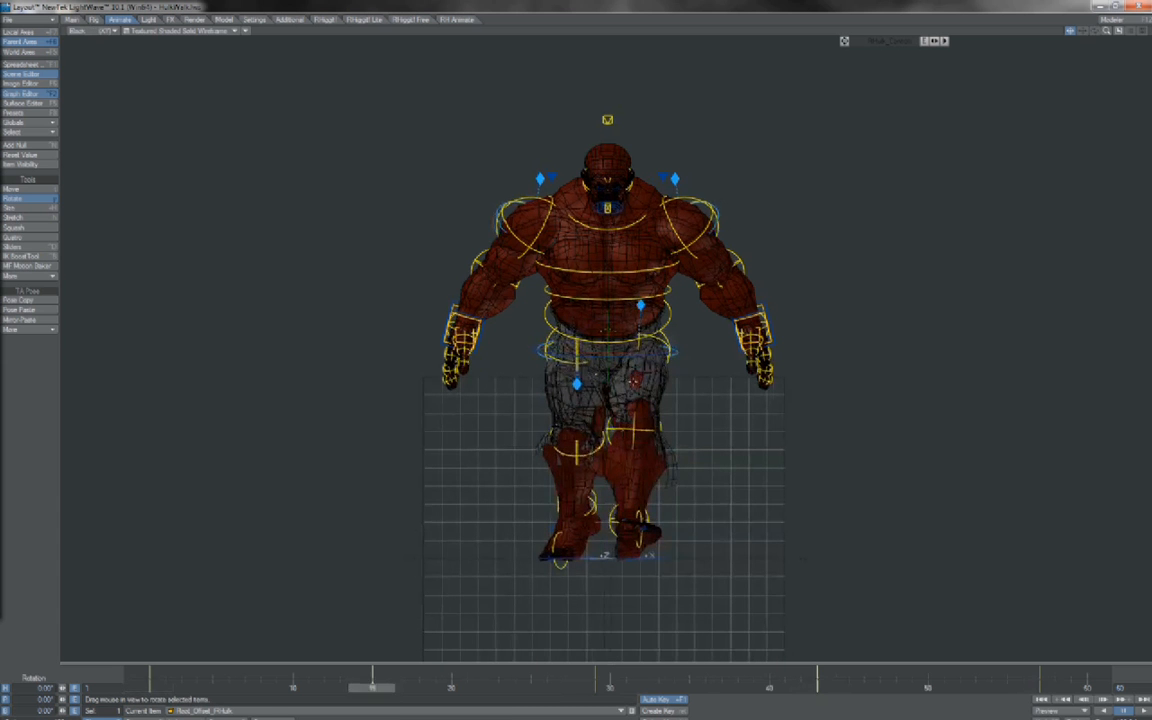
{"action": "key", "text": "shift+Right"}
{"action": "key", "text": "shift+Right"}
{"action": "key", "text": "shift+Right"}
{"action": "key", "text": "shift+Right"}
{"action": "key", "text": "shift+Right"}
{"action": "key", "text": "shift+Right"}
{"action": "key", "text": "shift+Right"}
{"action": "key", "text": "shift+Right"}
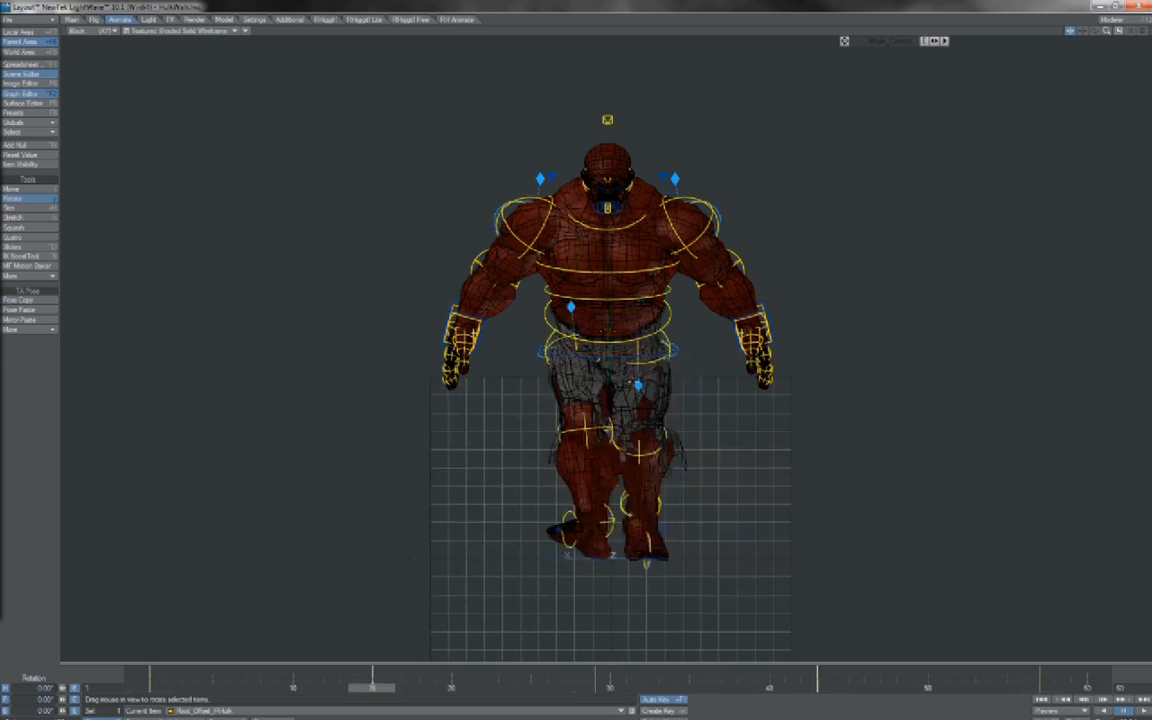
Step: Select the Root_RHulk control in perspective view and switch to its Move mode to check its position channels
{"action": "key", "text": "4"}
{"action": "left_click", "coordinate": [678, 347]}
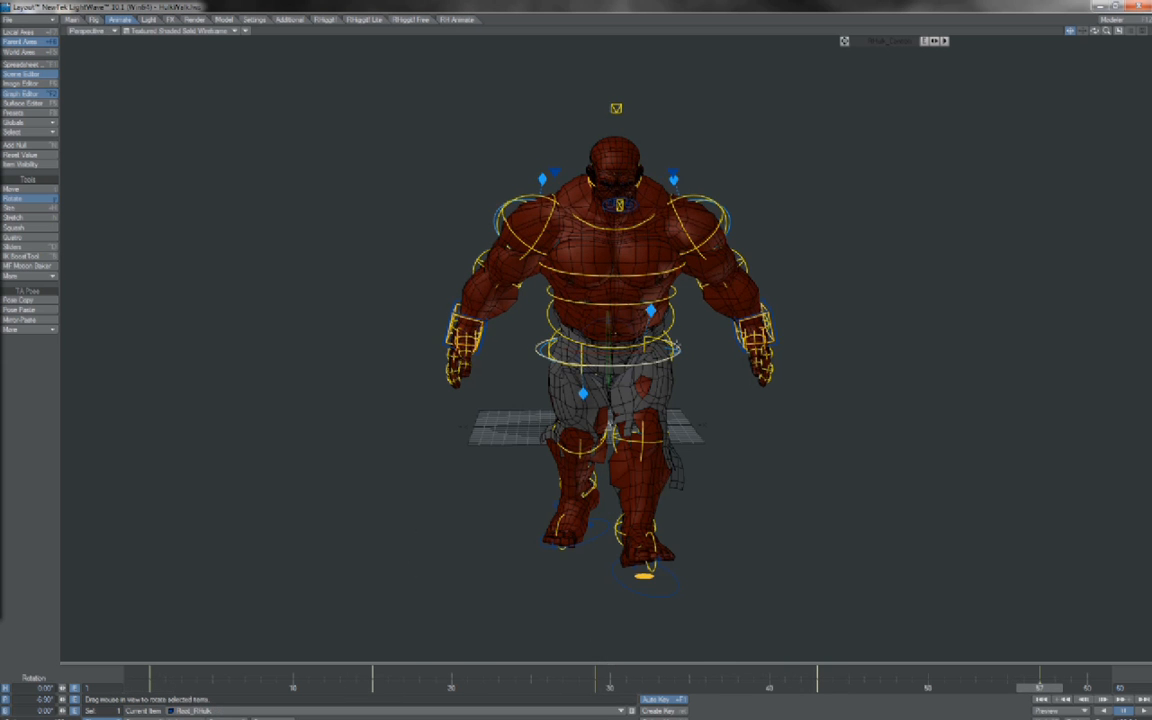
{"action": "key", "text": "t"}
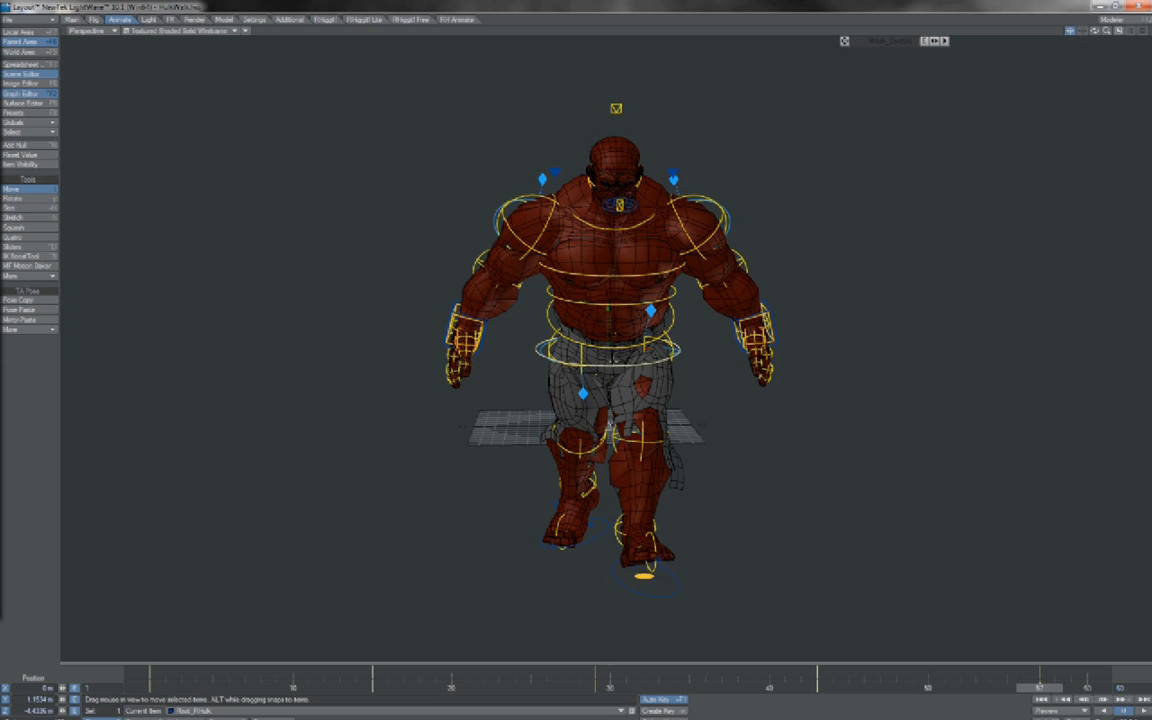
{"action": "key", "text": "Down"}
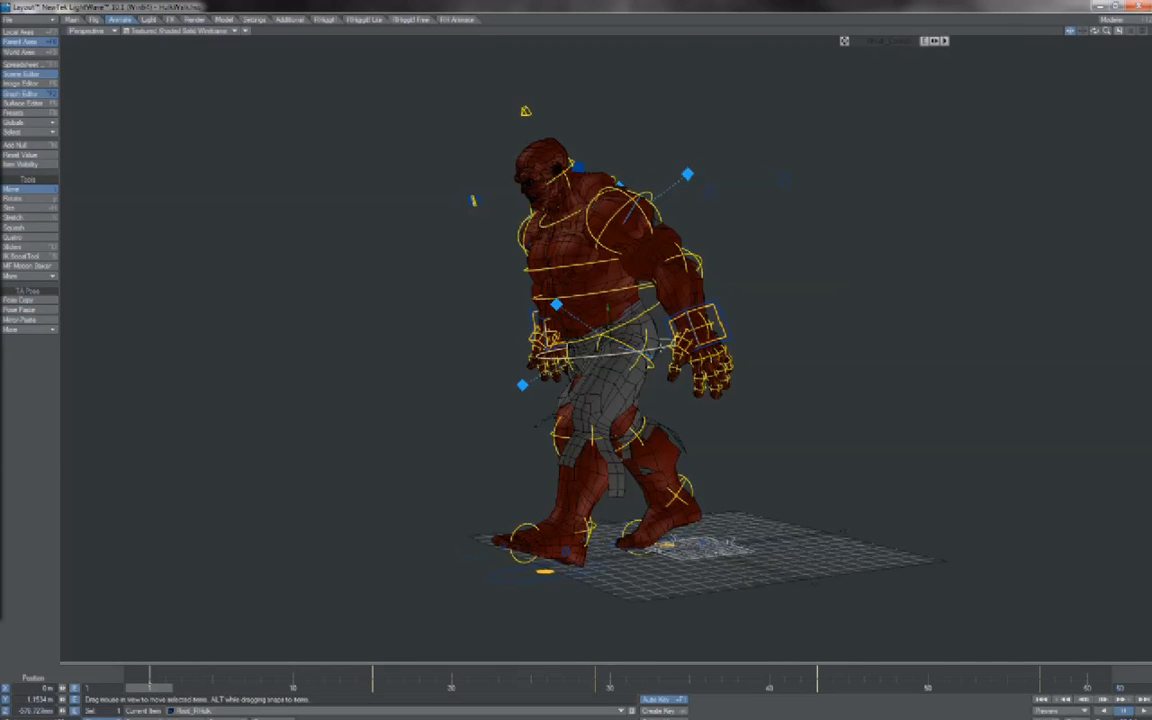
Step: Review the character's forward travel in side and perspective views by stepping back through the keyframes
{"action": "key", "text": "3"}
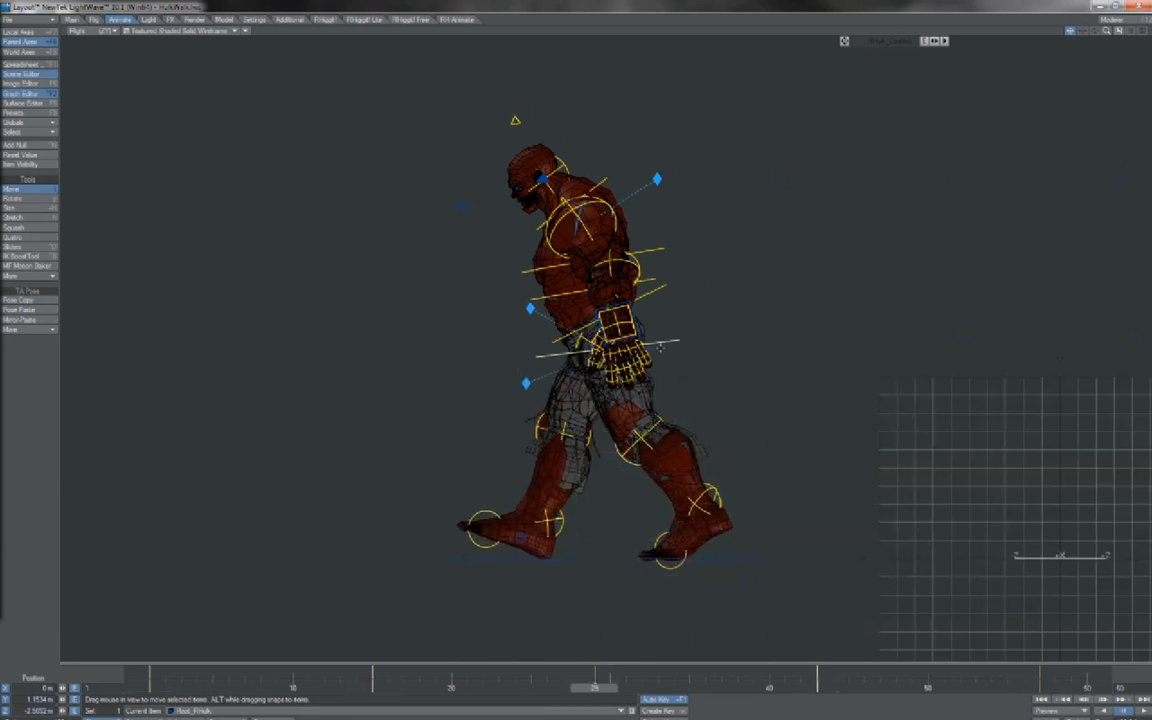
{"action": "key", "text": "4"}
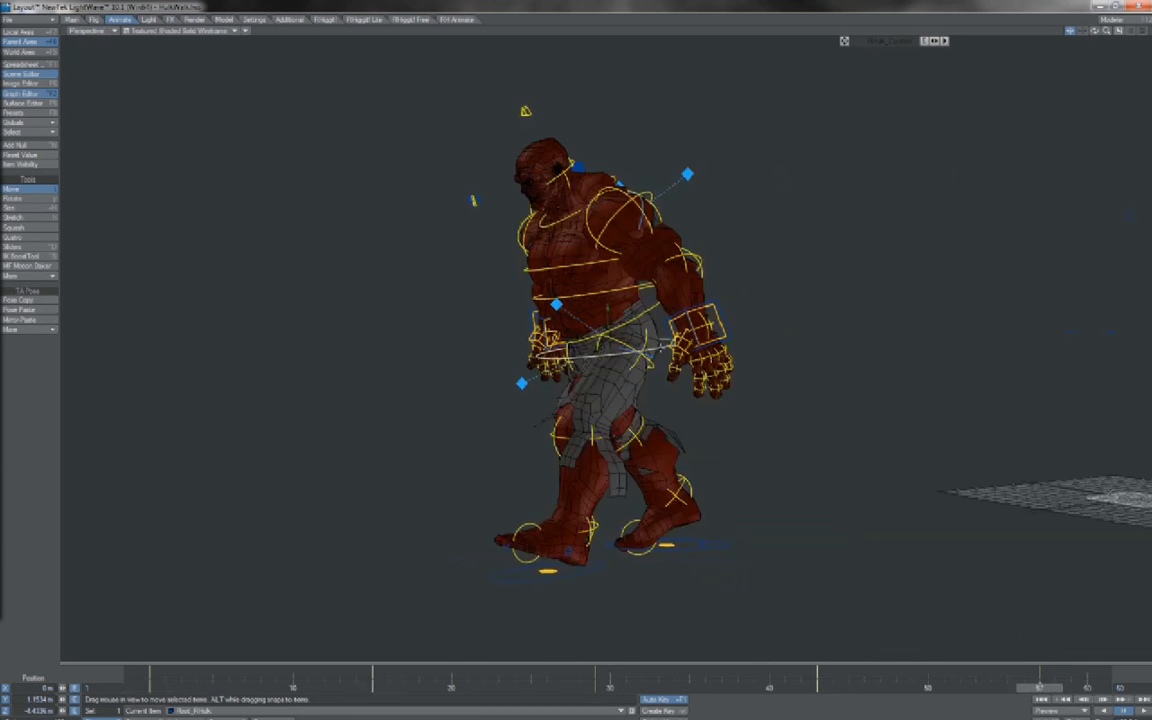
{"action": "key", "text": "shift+Left"}
{"action": "key", "text": "shift+Left"}
{"action": "key", "text": "shift+Left"}
{"action": "key", "text": "shift+Left"}
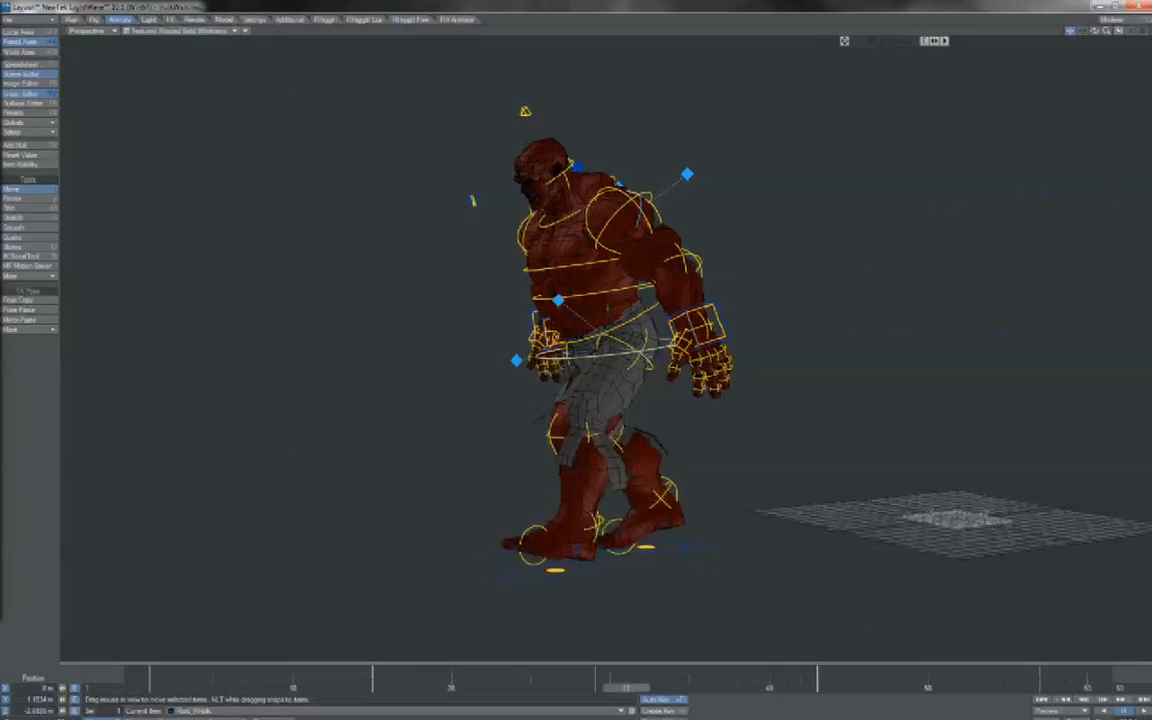
Step: Examine the feet and body travel in the side view from frame 1 to frame 3
{"action": "key", "text": "3"}
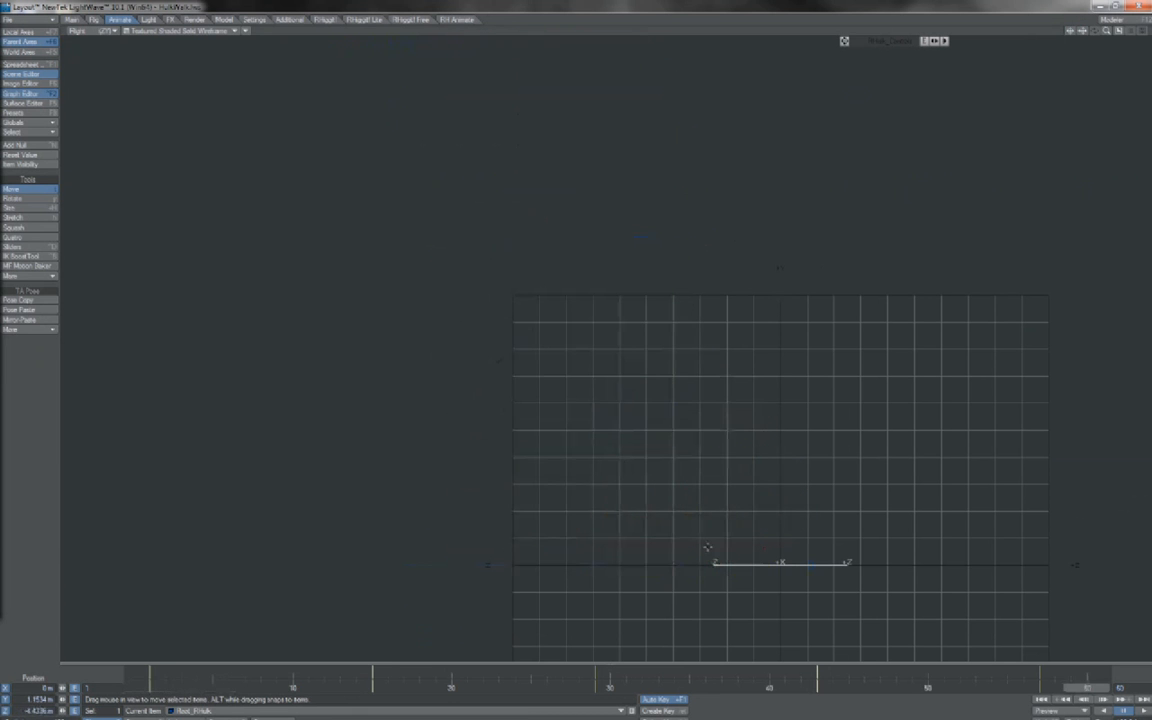
{"action": "key", "text": "shift+Left"}
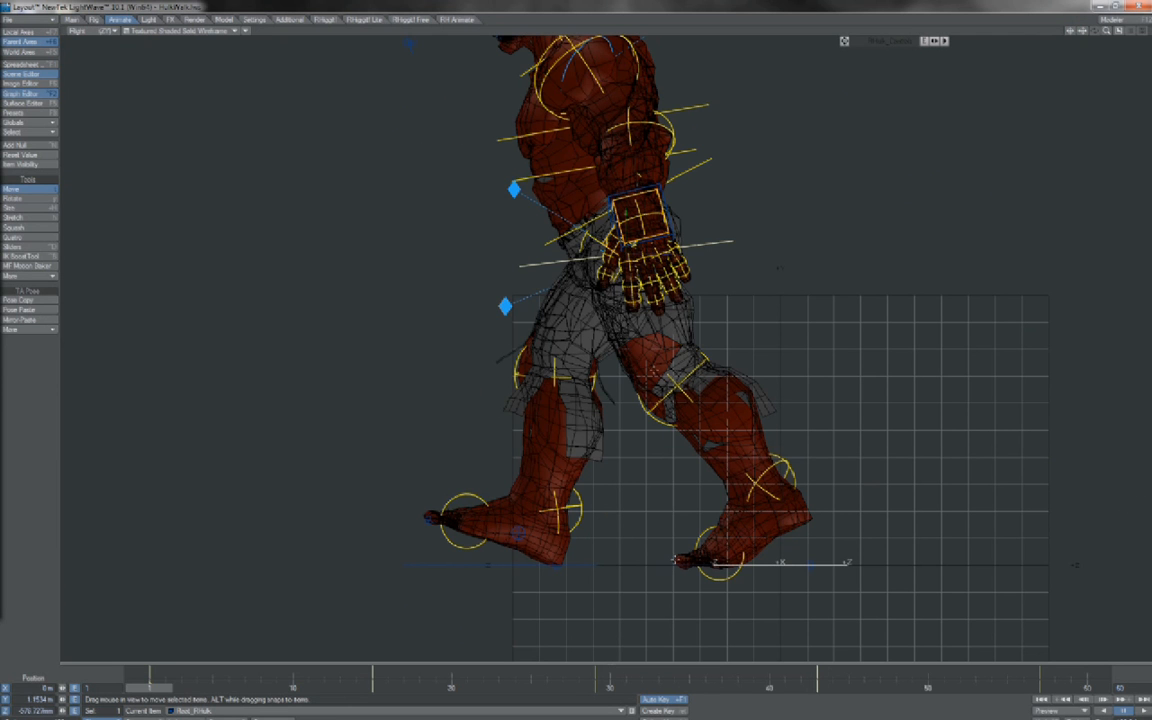
{"action": "left_click_drag", "start_coordinate": [549, 234], "coordinate": [513, 236]}
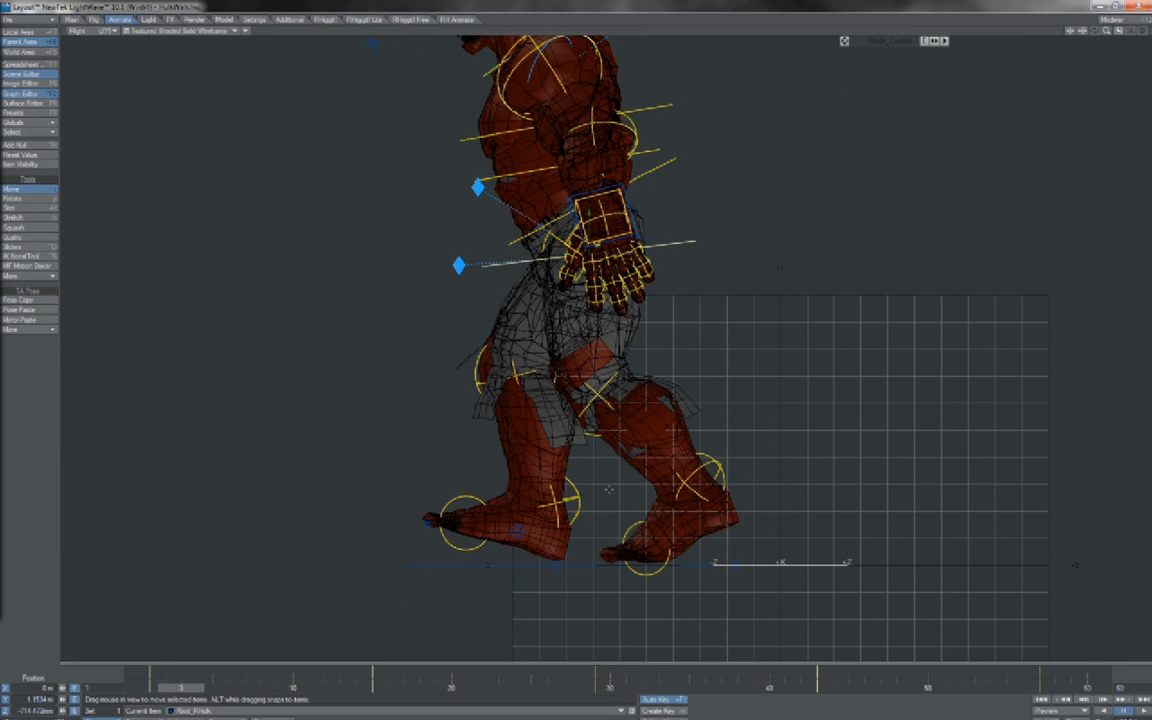
Step: Undo the last change and paste the frame 1 pose of the R_Leg_WG_RHulk control at frame 5
{"action": "key", "text": "ctrl+z"}
{"action": "key", "text": "4"}
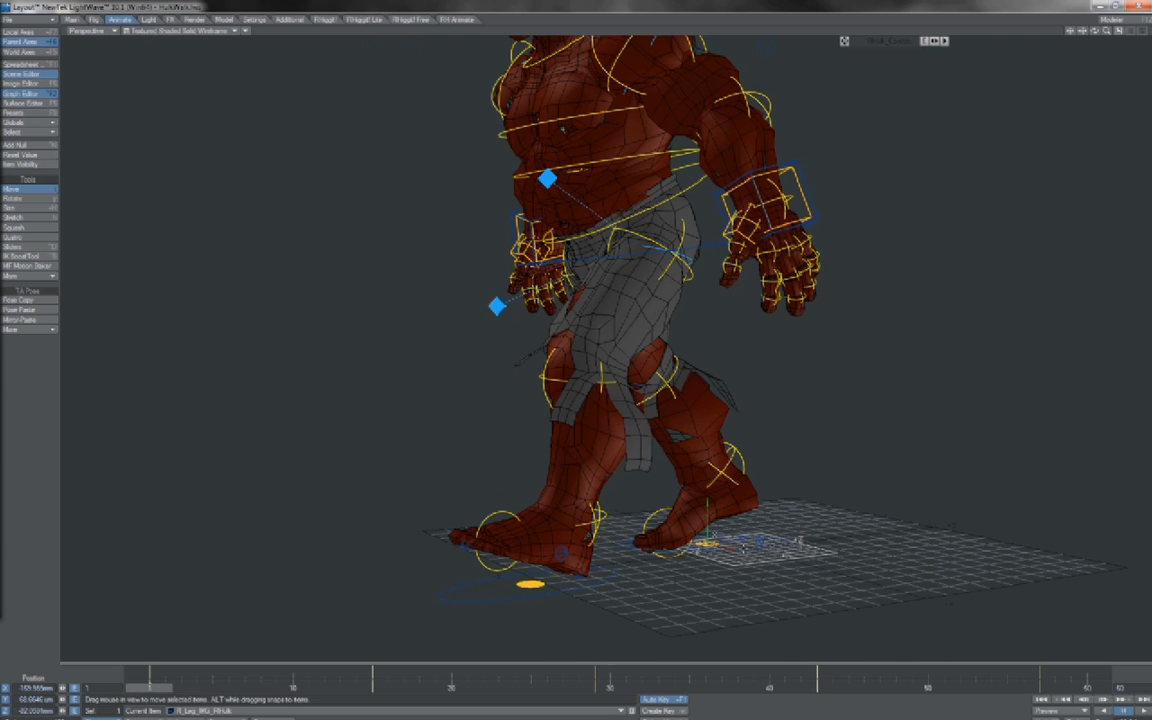
{"action": "key", "text": "Right"}
{"action": "key", "text": "Right"}
{"action": "left_click", "coordinate": [41, 313]}
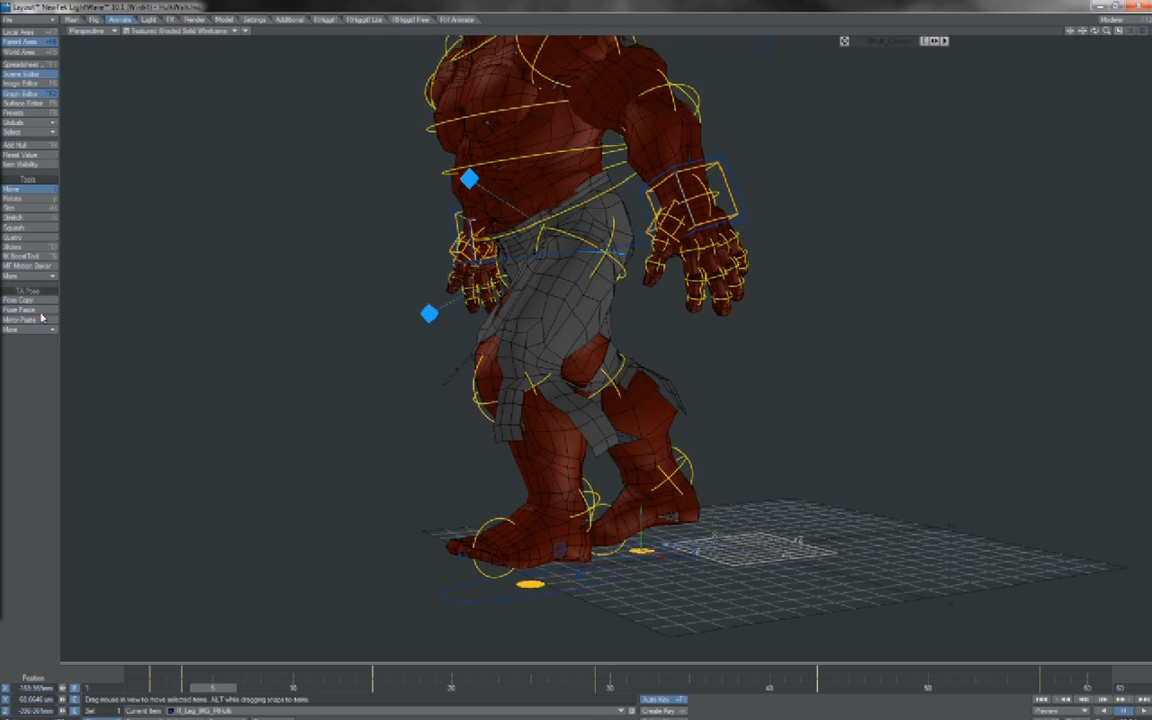
{"action": "left_click", "coordinate": [41, 318]}
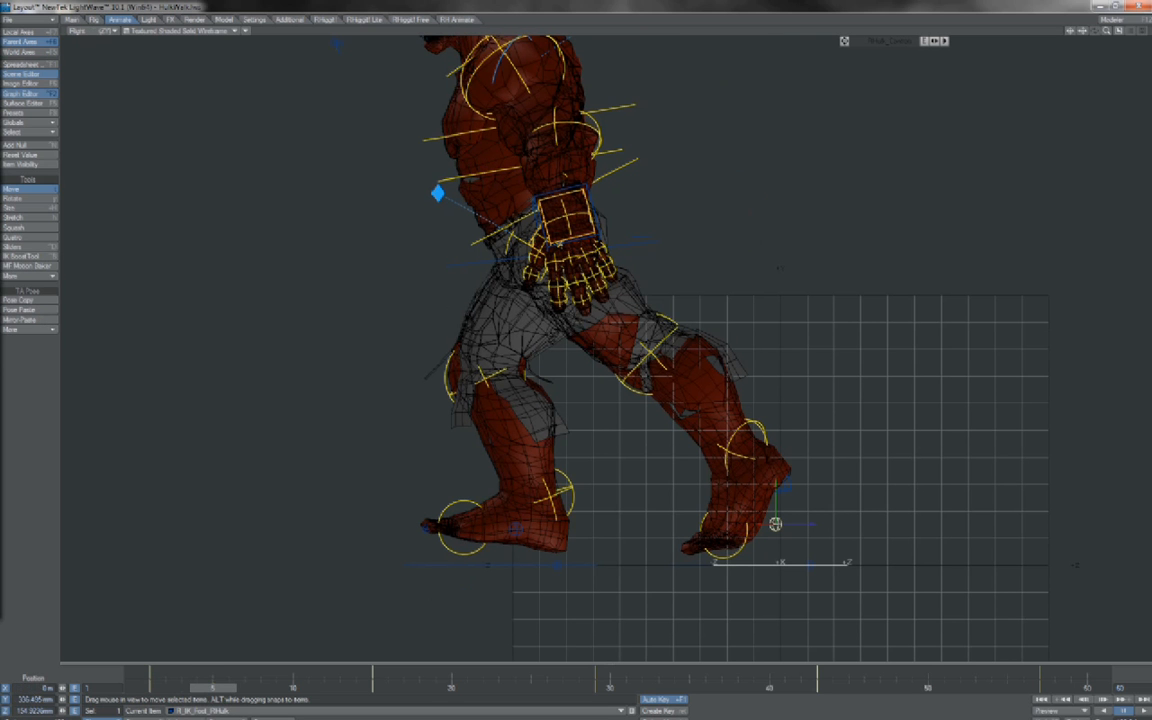
Step: At frame 5, set R_IK_Foot_RHulk's Y position to 0 and slide the foot forward to about -1 m in Z
{"action": "left_click_drag", "start_coordinate": [14, 699], "coordinate": [101, 701]}
{"action": "type", "text": "0"}
{"action": "key", "text": "Return"}
{"action": "key", "text": "4"}
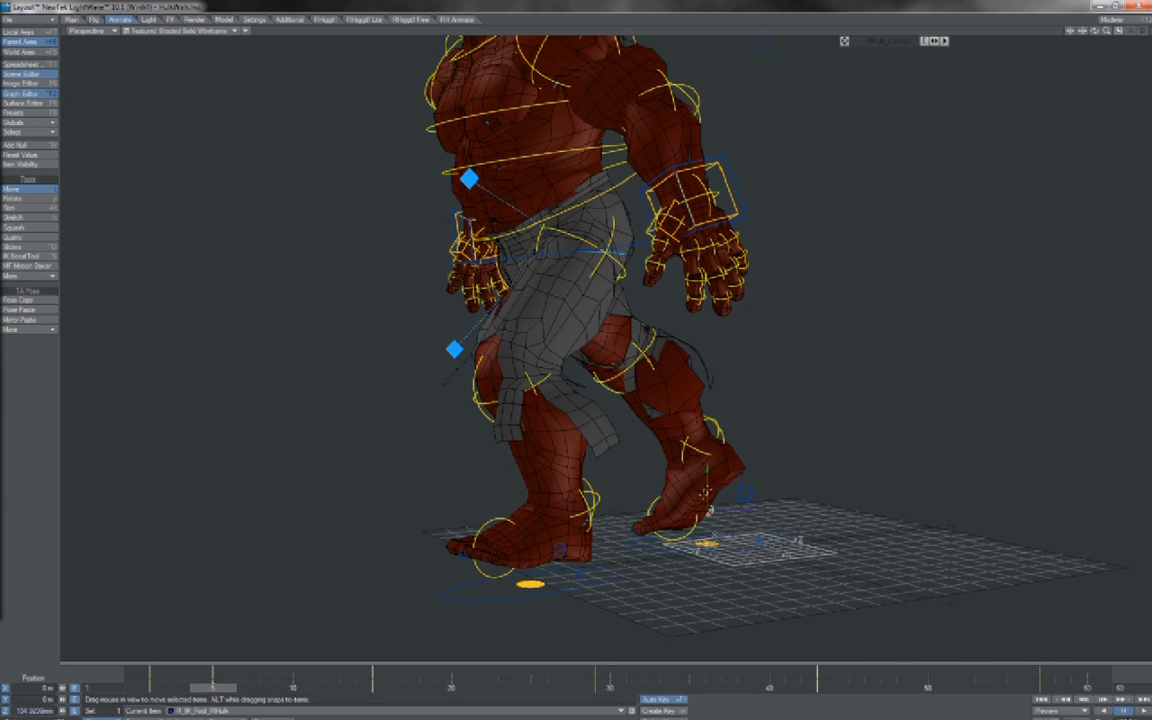
{"action": "left_click_drag", "start_coordinate": [722, 496], "coordinate": [679, 510]}
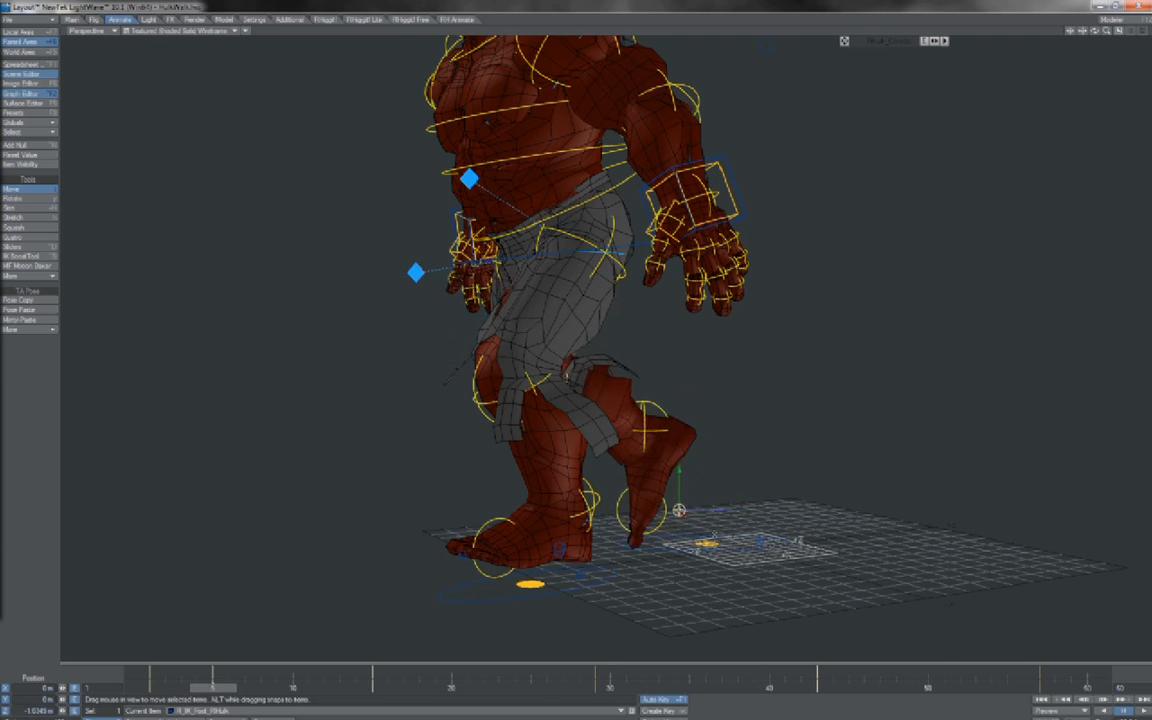
{"action": "key", "text": "5"}
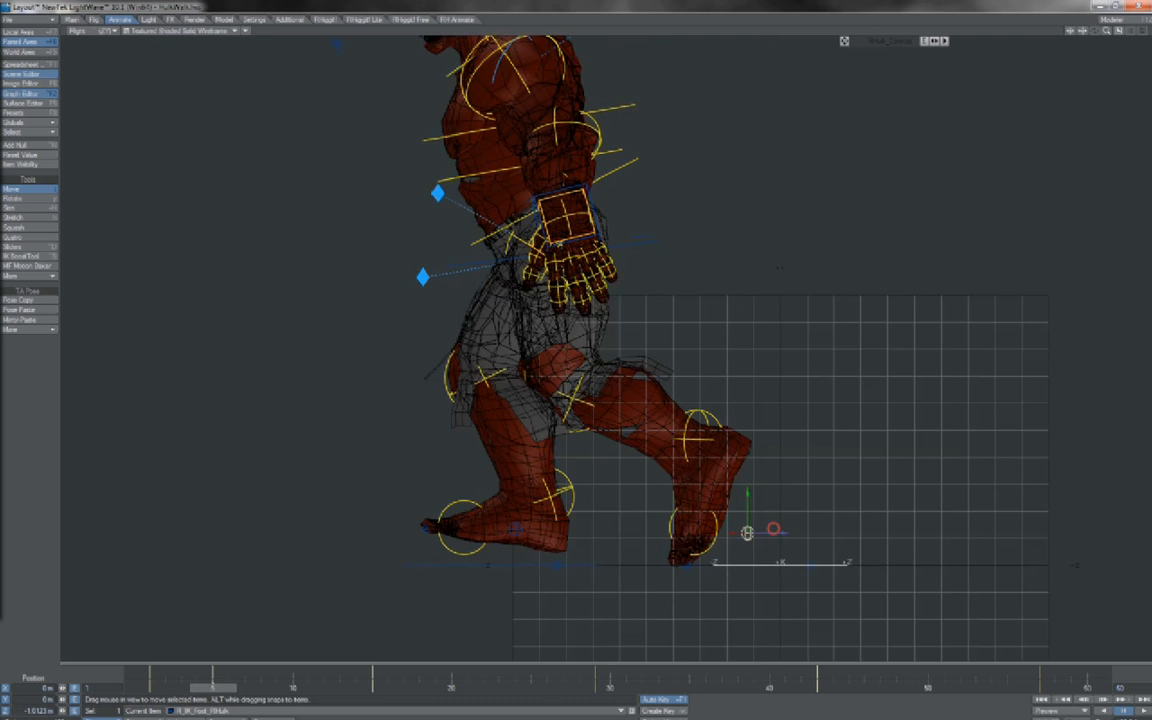
{"action": "mouse_move", "coordinate": [746, 532]}
{"action": "left_mouse_down"}
{"action": "mouse_move", "coordinate": [771, 532]}
{"action": "mouse_move", "coordinate": [730, 532]}
{"action": "mouse_move", "coordinate": [743, 533]}
{"action": "left_mouse_up"}
{"action": "key", "text": "4"}
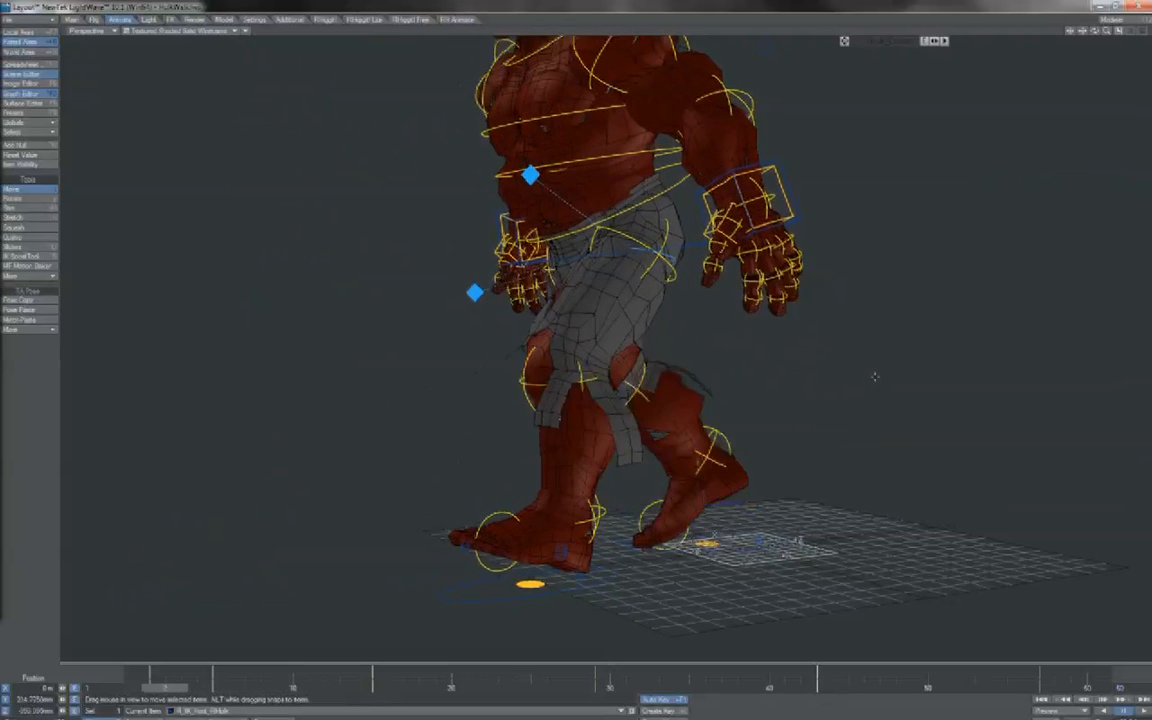
Step: Step back and forth through the opening frames in perspective to examine the right foot's new motion
{"action": "key", "text": "Right"}
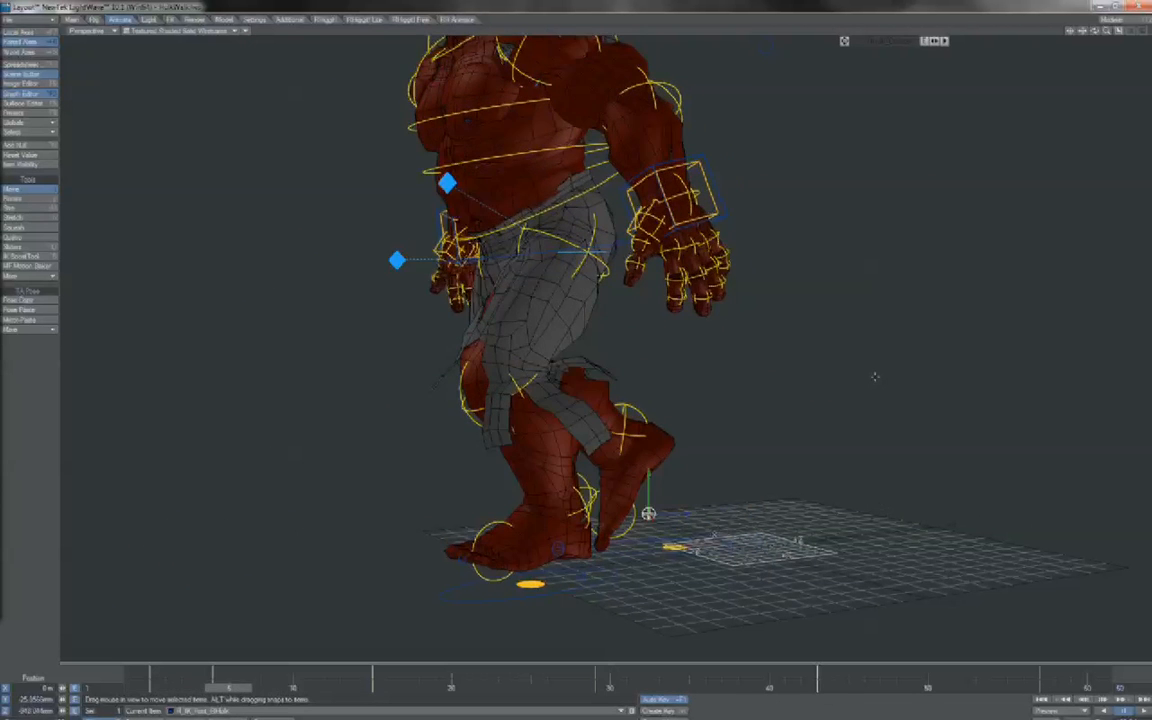
{"action": "key", "text": "Left"}
{"action": "key", "text": "Left"}
{"action": "key", "text": "Left"}
{"action": "key", "text": "Left"}
{"action": "key", "text": "Left"}
{"action": "key", "text": "Left"}
{"action": "key", "text": "Right"}
{"action": "key", "text": "Right"}
{"action": "key", "text": "Right"}
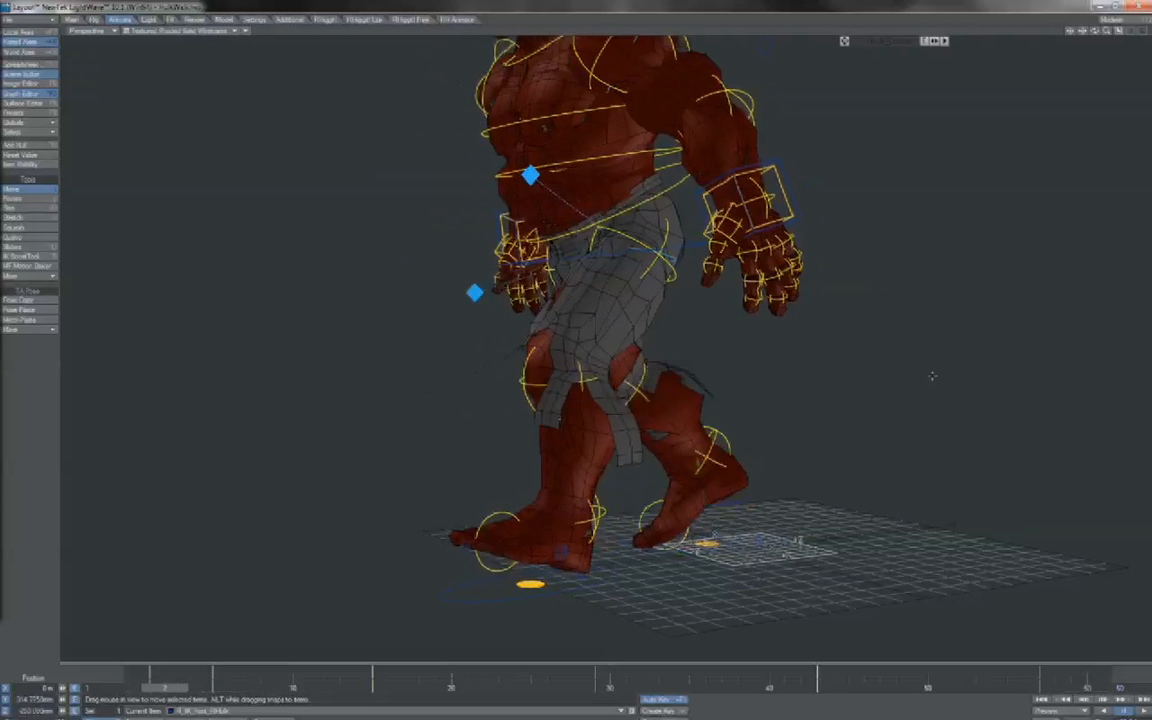
Step: Examine the right foot's lift and forward travel in the side view, stepping through the opening frames up to frame 7
{"action": "key", "text": "3"}
{"action": "key", "text": "Left"}
{"action": "key", "text": "Left"}
{"action": "key", "text": "Left"}
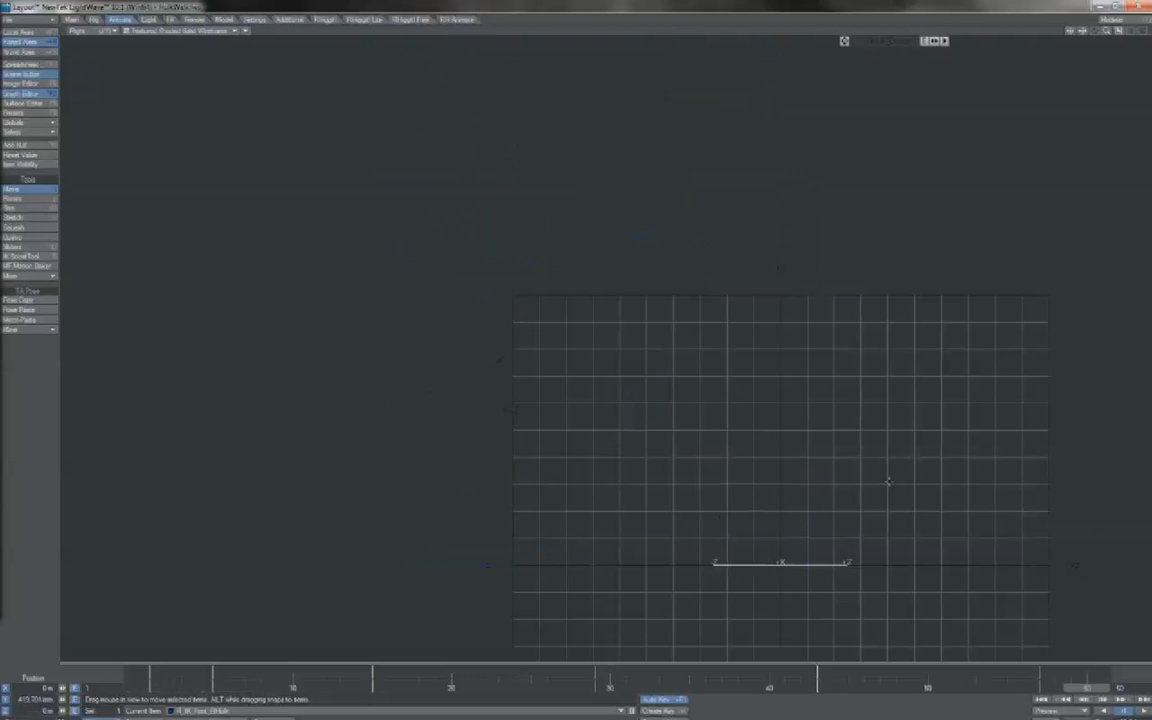
{"action": "key", "text": "Left"}
{"action": "key", "text": "Right"}
{"action": "key", "text": "Right"}
{"action": "key", "text": "Right"}
{"action": "key", "text": "Right"}
{"action": "key", "text": "Right"}
{"action": "key", "text": "Right"}
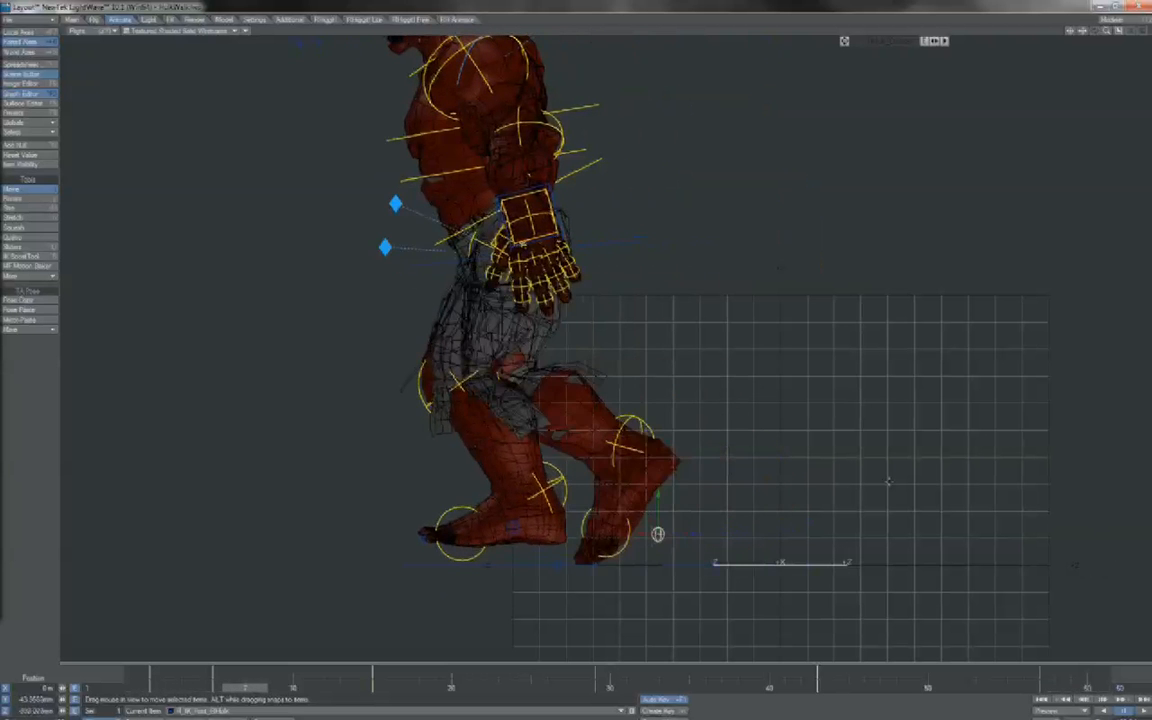
{"action": "key", "text": "Left"}
{"action": "key", "text": "Left"}
{"action": "key", "text": "Left"}
{"action": "key", "text": "Left"}
Step: Select the R_Leg_WG_RHulk control in a low perspective view and compare its keyed poses from frame 3 to frame 29
{"action": "key", "text": "4"}
{"action": "left_click_drag", "start_coordinate": [889, 482], "coordinate": [832, 466], "text": "alt"}
{"action": "left_click", "coordinate": [749, 563]}
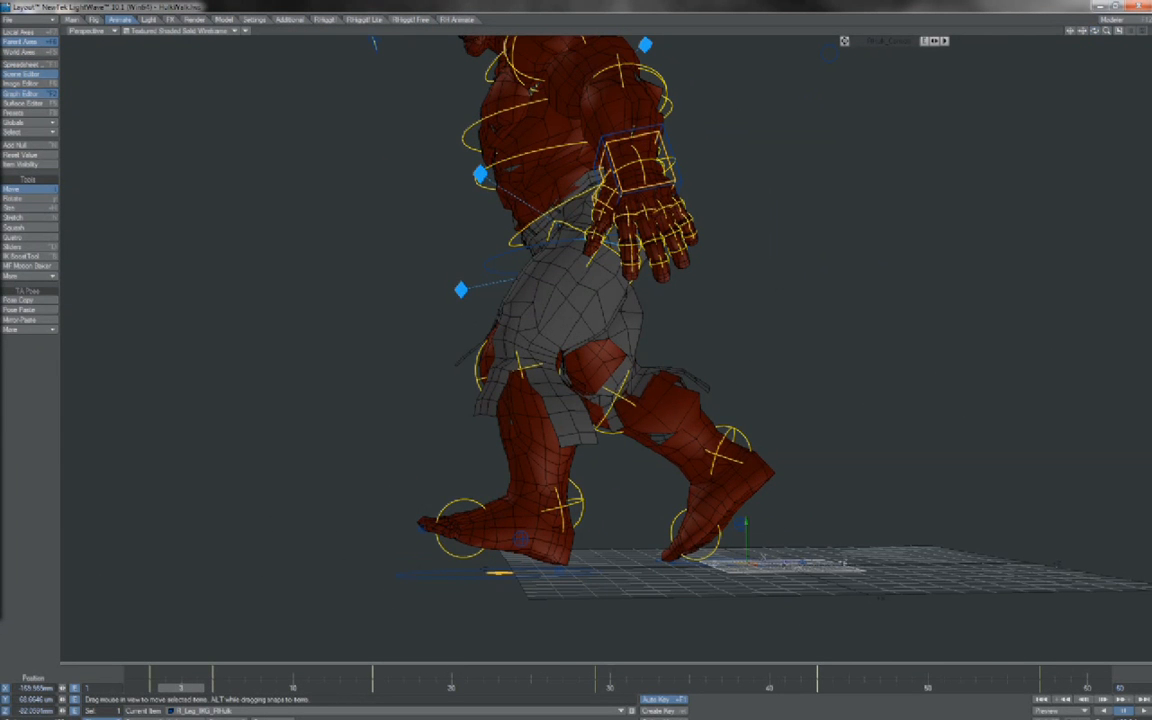
{"action": "key", "text": "shift+Right"}
{"action": "key", "text": "shift+Right"}
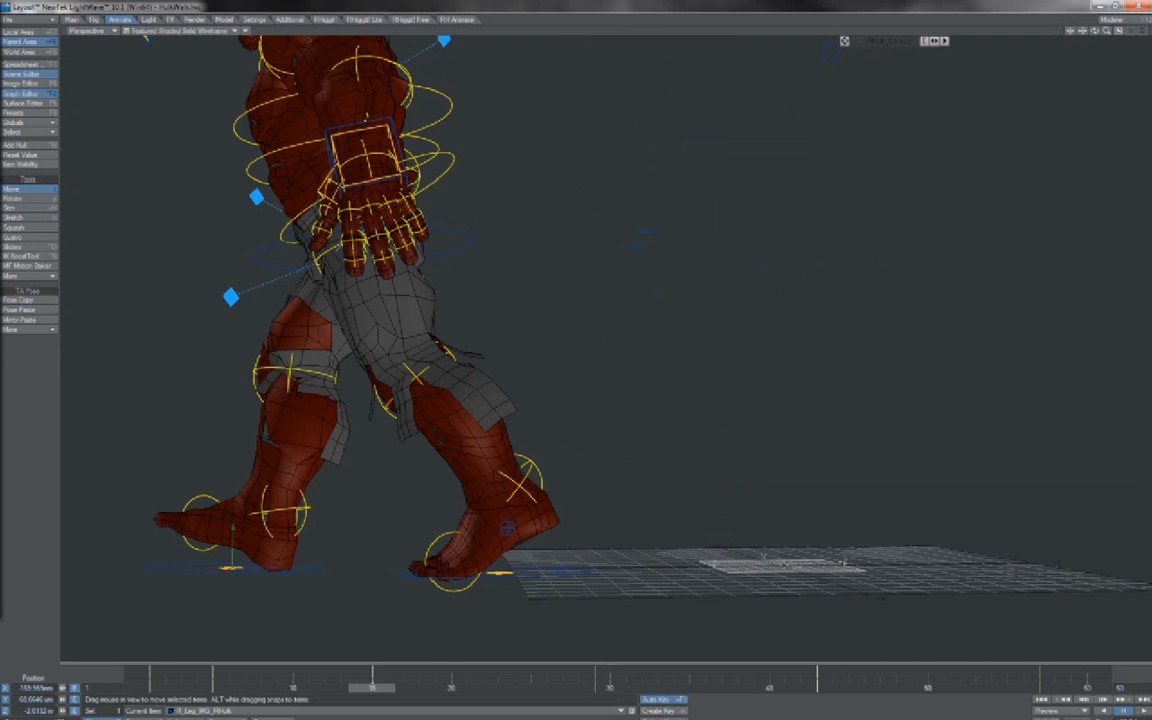
{"action": "key", "text": "shift+Right"}
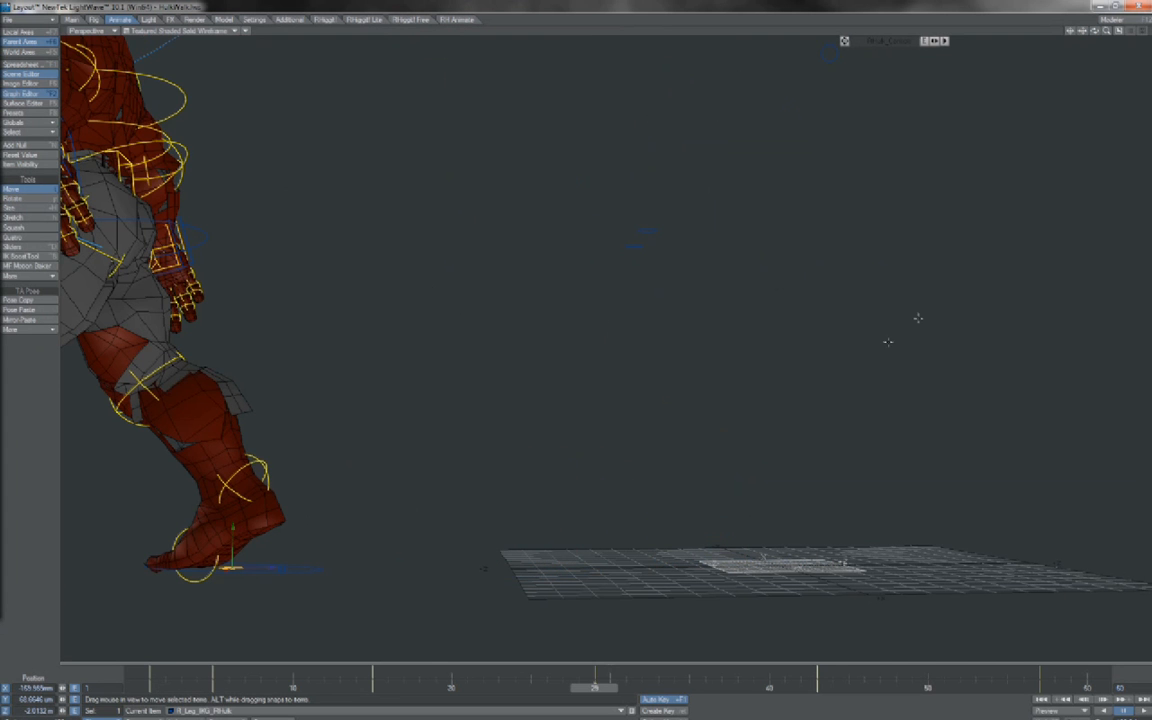
Step: Examine the planted and lifted legs around frames 29 to 47, then play the walk animation
{"action": "left_click_drag", "start_coordinate": [1094, 31], "coordinate": [1086, 37]}
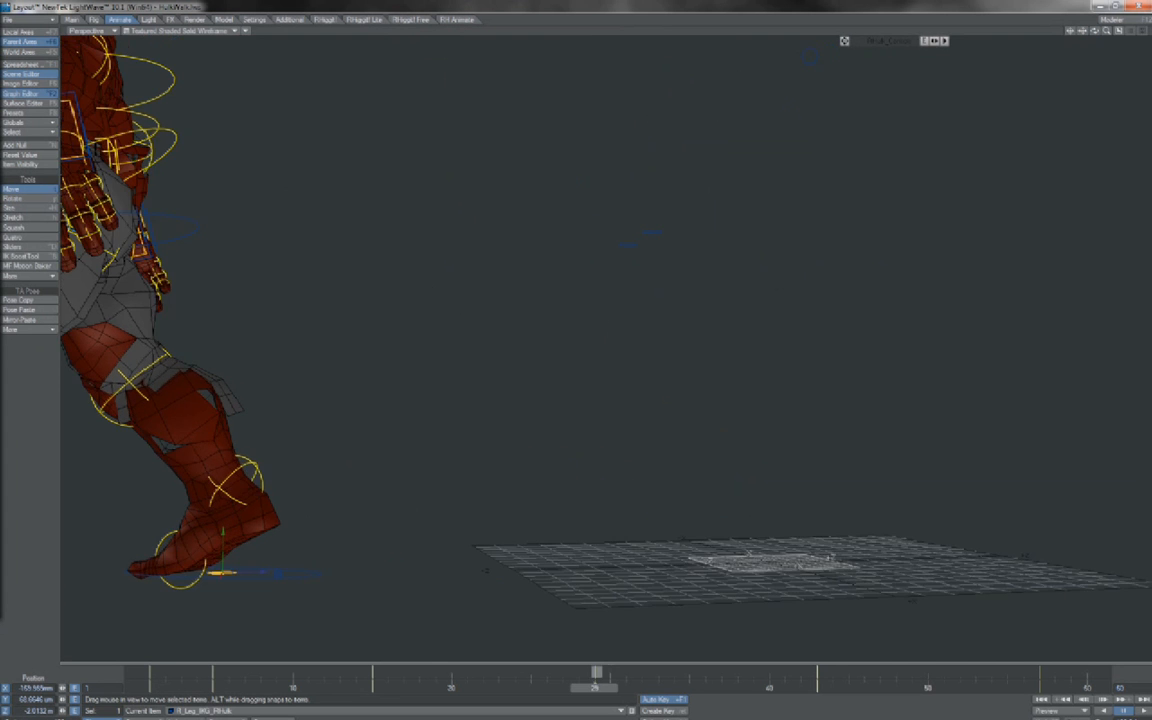
{"action": "key", "text": "Right"}
{"action": "key", "text": "Right"}
{"action": "key", "text": "Right"}
{"action": "key", "text": "Right"}
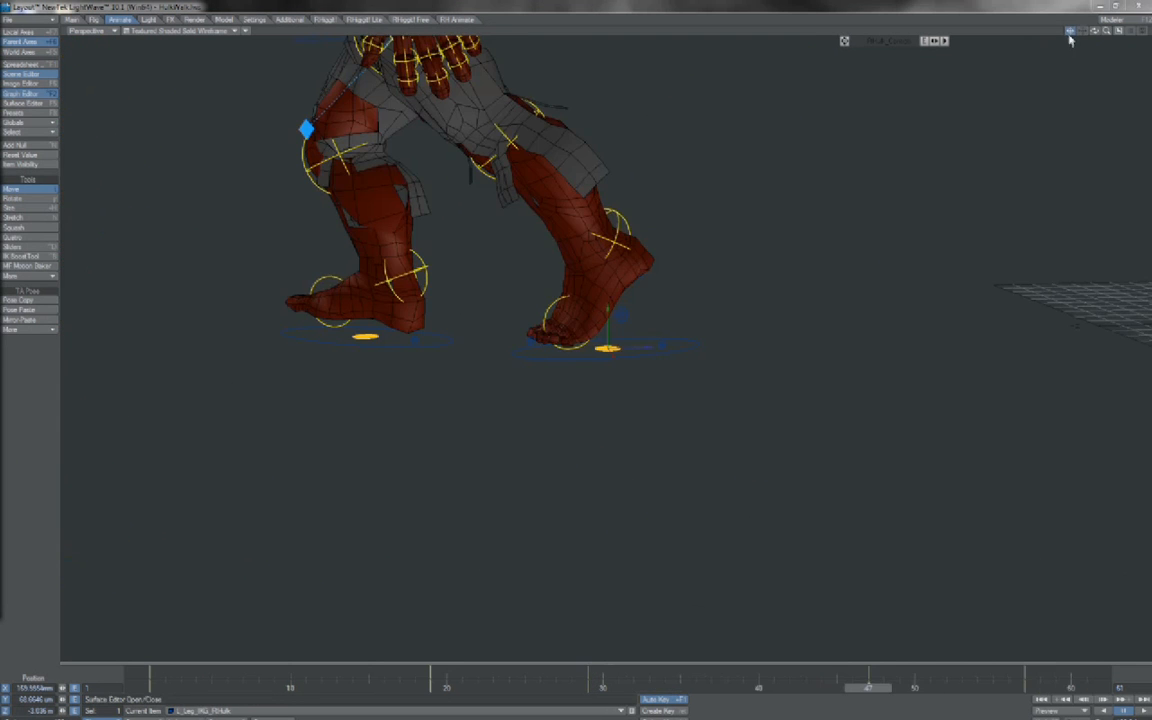
{"action": "left_click", "coordinate": [1070, 33]}
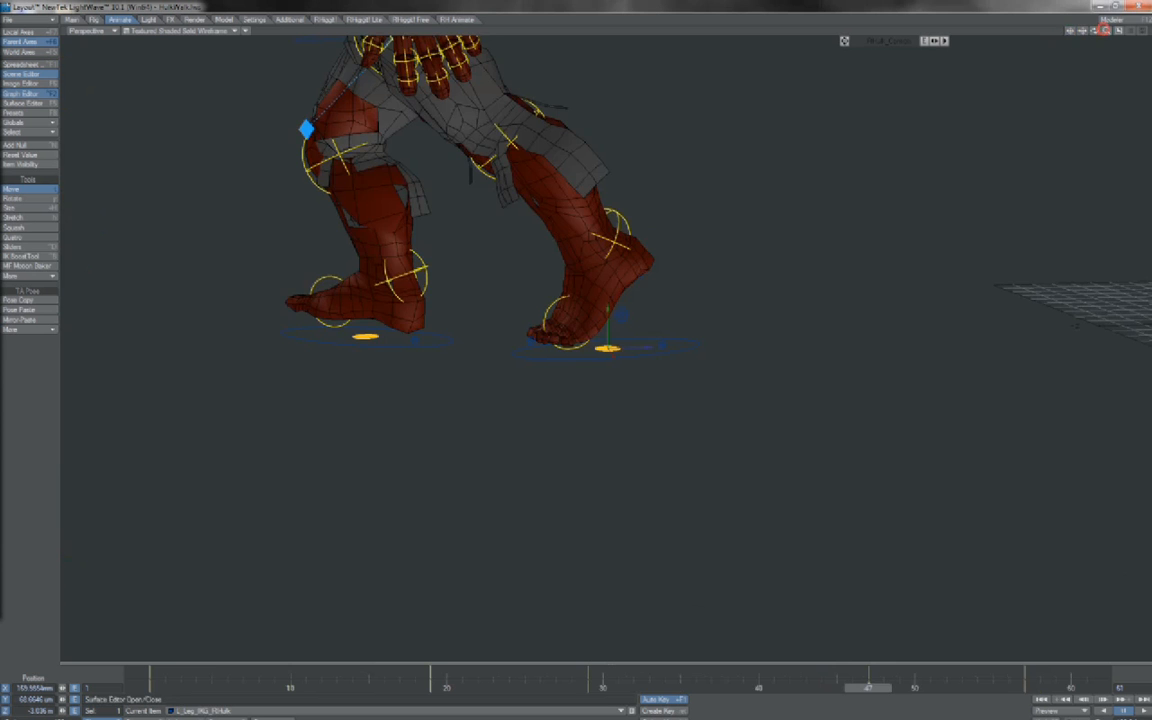
{"action": "left_click_drag", "start_coordinate": [1106, 31], "coordinate": [1078, 31]}
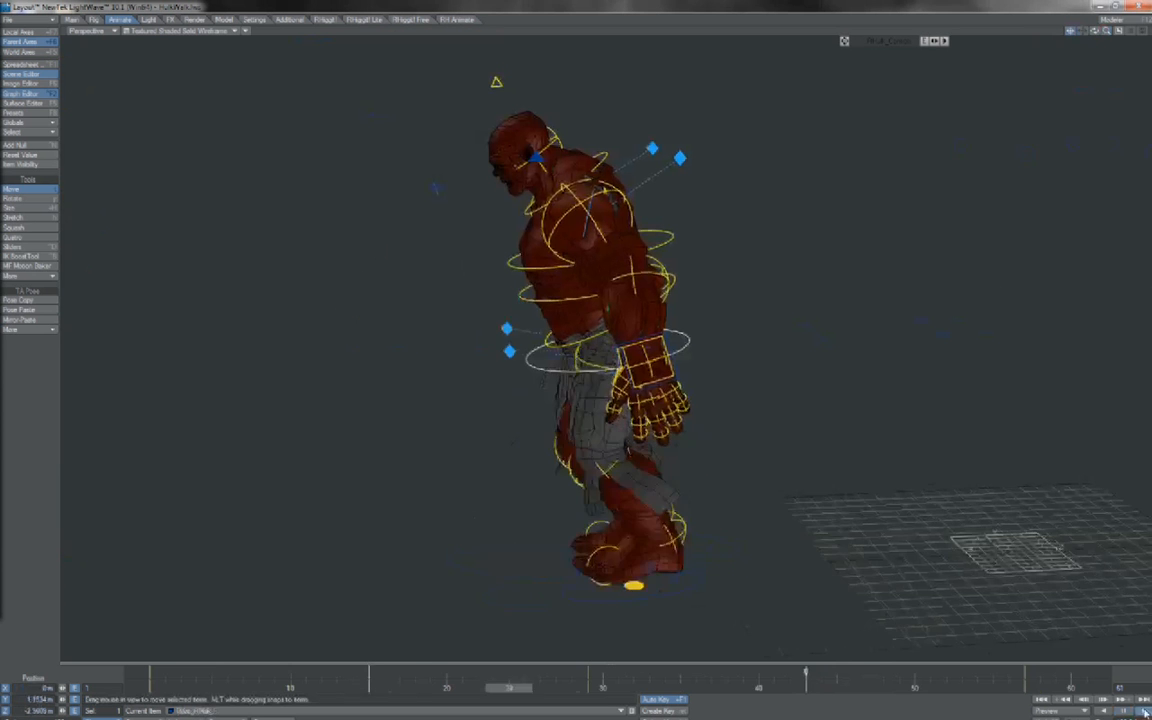
{"action": "left_click", "coordinate": [1145, 710]}
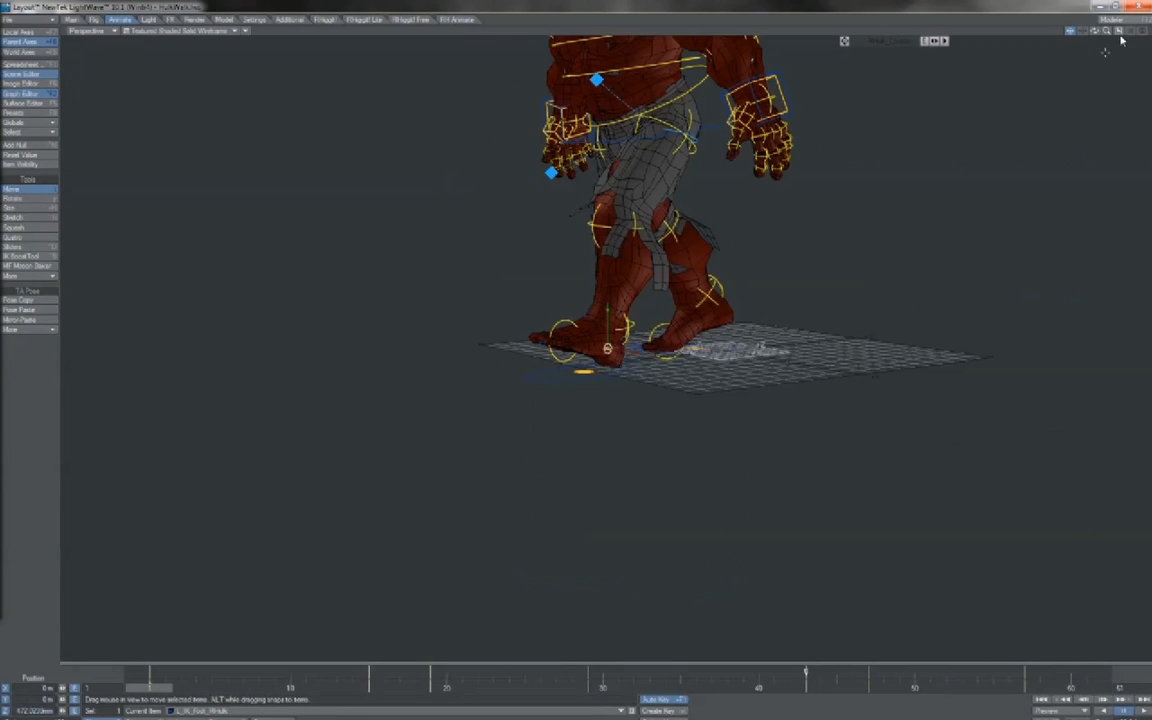
Step: Reset L_IK_Foot_RHulk at frame 3 to plant the left foot flat, and compare the pose with frame 1
{"action": "left_click_drag", "start_coordinate": [1106, 31], "coordinate": [1035, 25]}
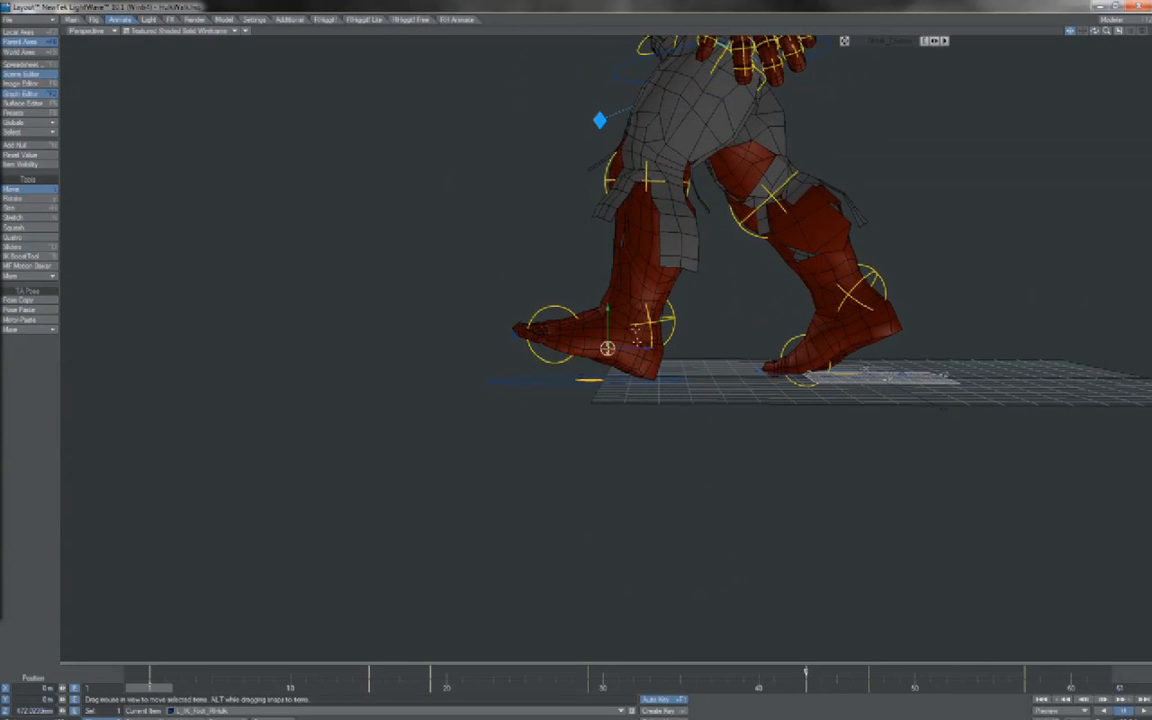
{"action": "key", "text": "Right"}
{"action": "key", "text": "Right"}
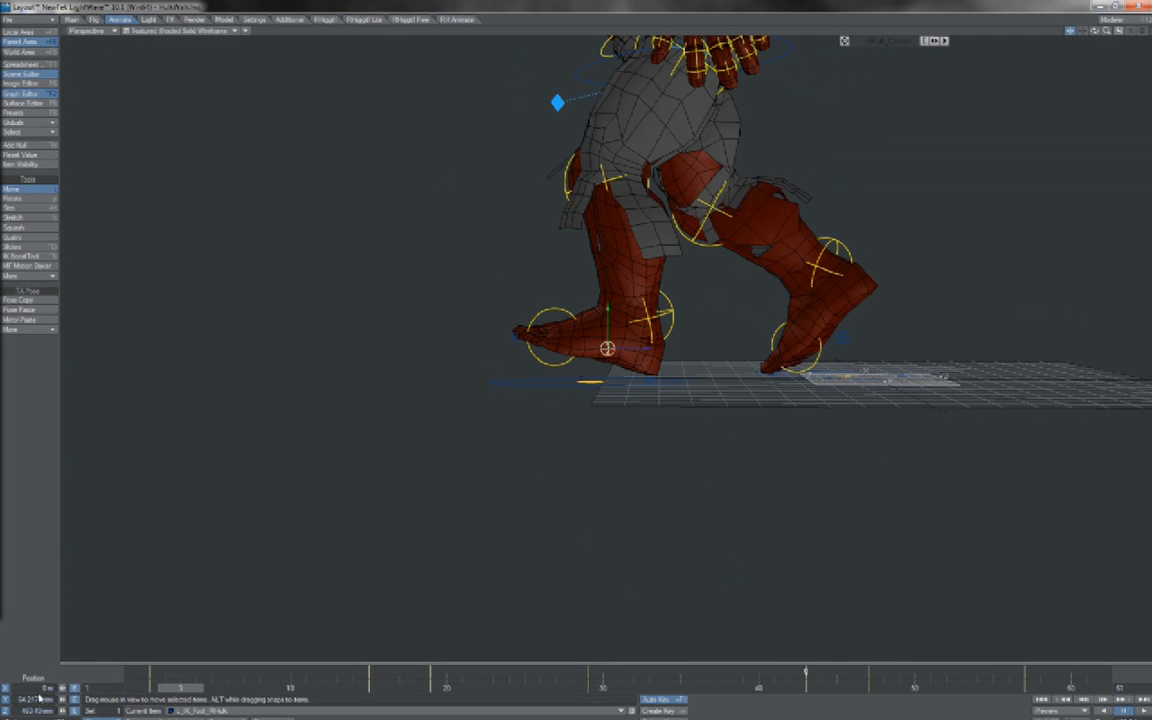
{"action": "left_click", "coordinate": [38, 696]}
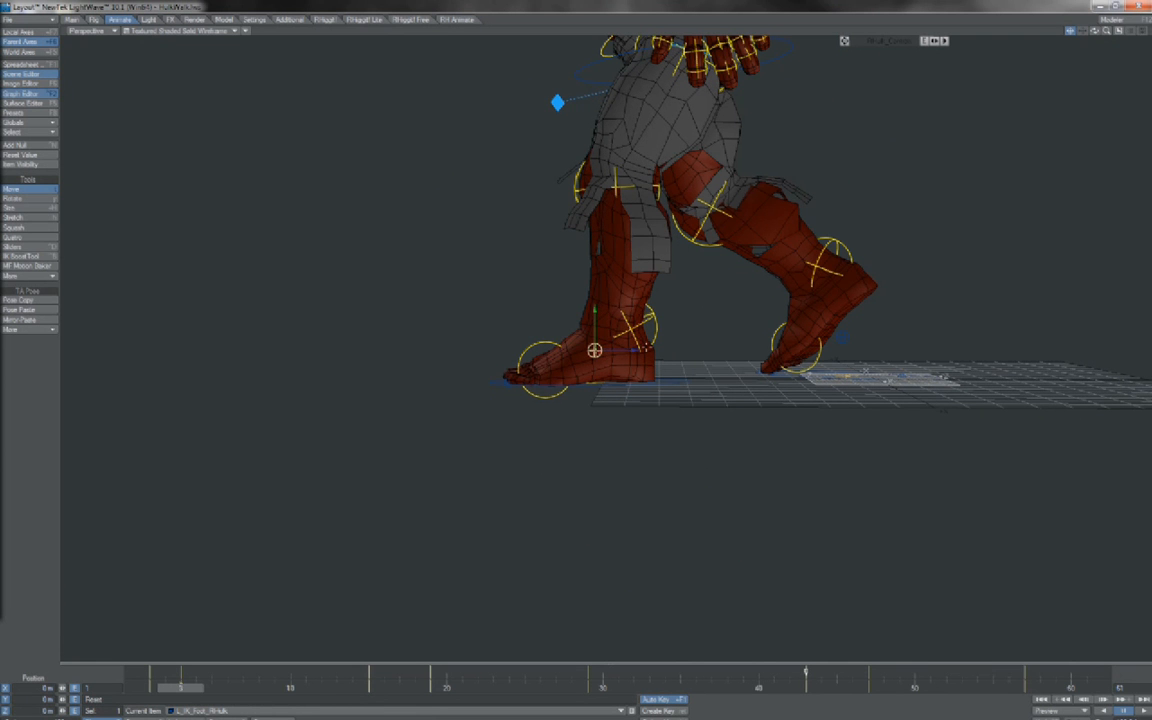
{"action": "key", "text": "Left"}
{"action": "key", "text": "Left"}
{"action": "key", "text": "Right"}
{"action": "key", "text": "Right"}
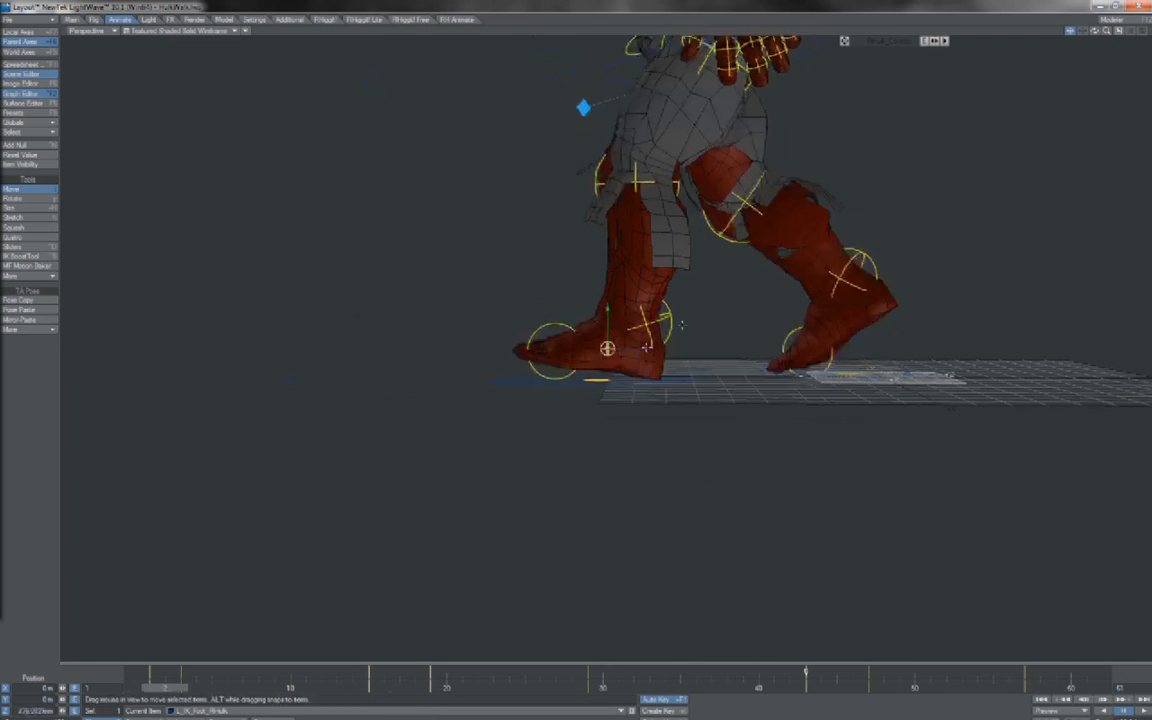
Step: Reset L_IK_Foot_RHulk at frame 11 to keep the left foot flat, and check it against the neighbouring keyframes
{"action": "key", "text": "shift+Right"}
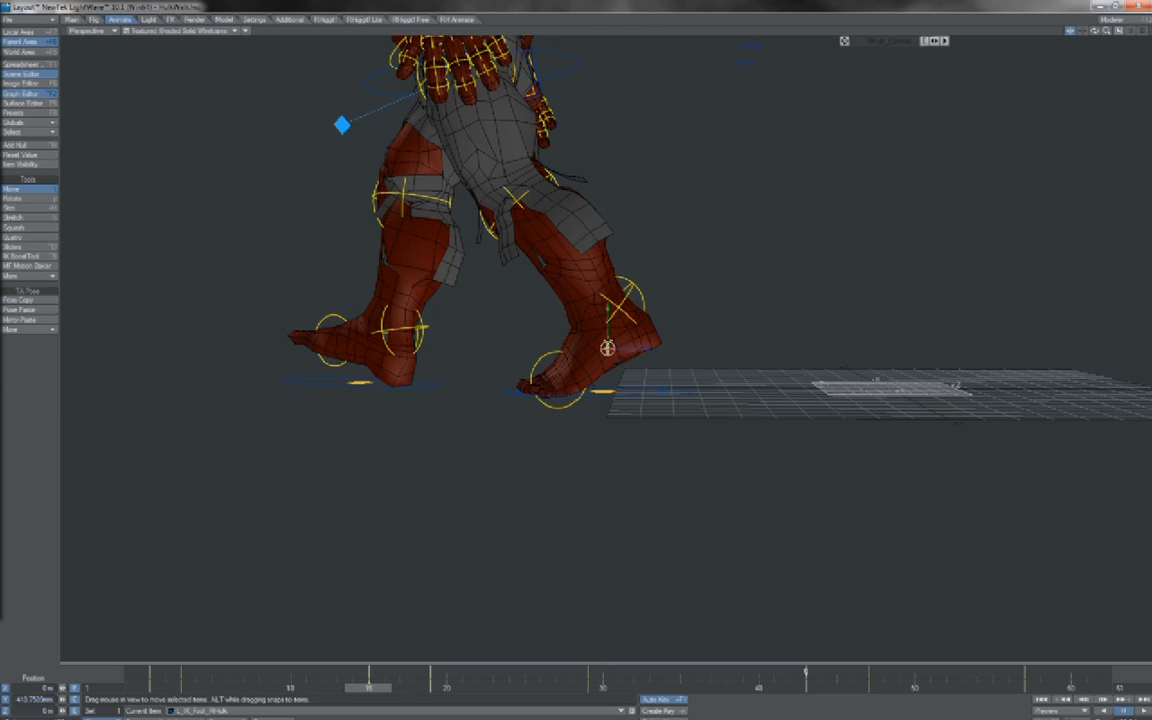
{"action": "key", "text": "shift+Right"}
{"action": "key", "text": "shift+Left"}
{"action": "key", "text": "Left"}
{"action": "key", "text": "Left"}
{"action": "key", "text": "Left"}
{"action": "key", "text": "Left"}
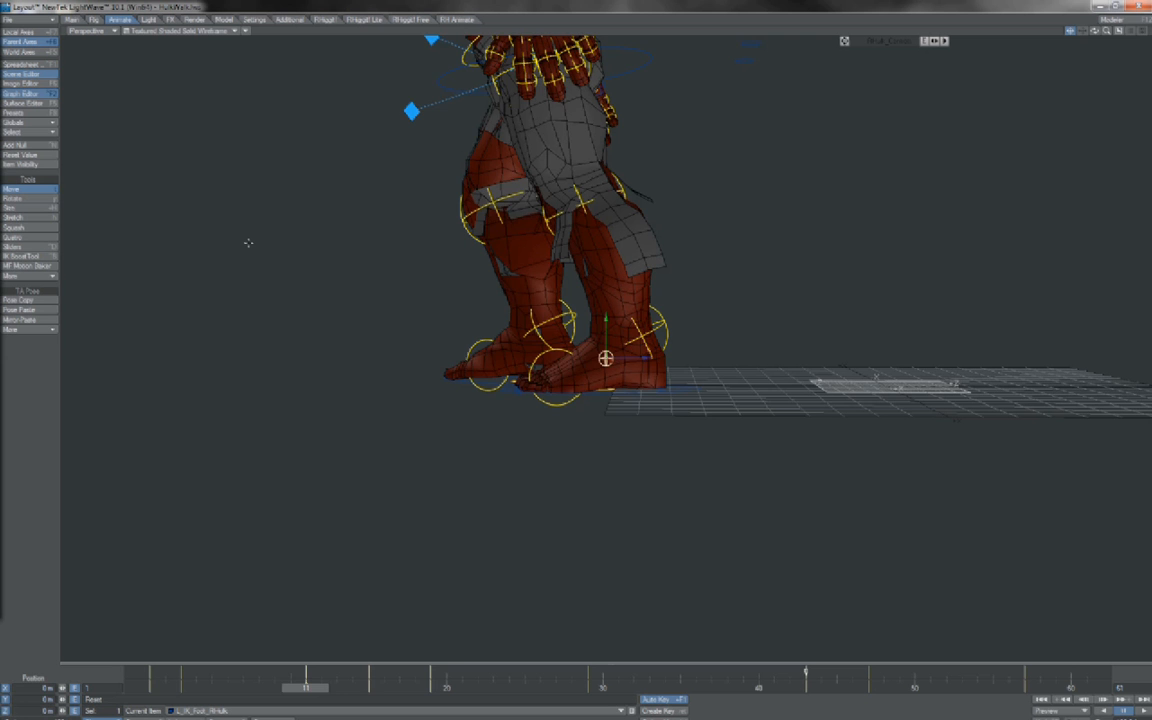
{"action": "key", "text": "shift+Right"}
{"action": "key", "text": "shift+Right"}
{"action": "key", "text": "shift+Left"}
{"action": "key", "text": "shift+Left"}
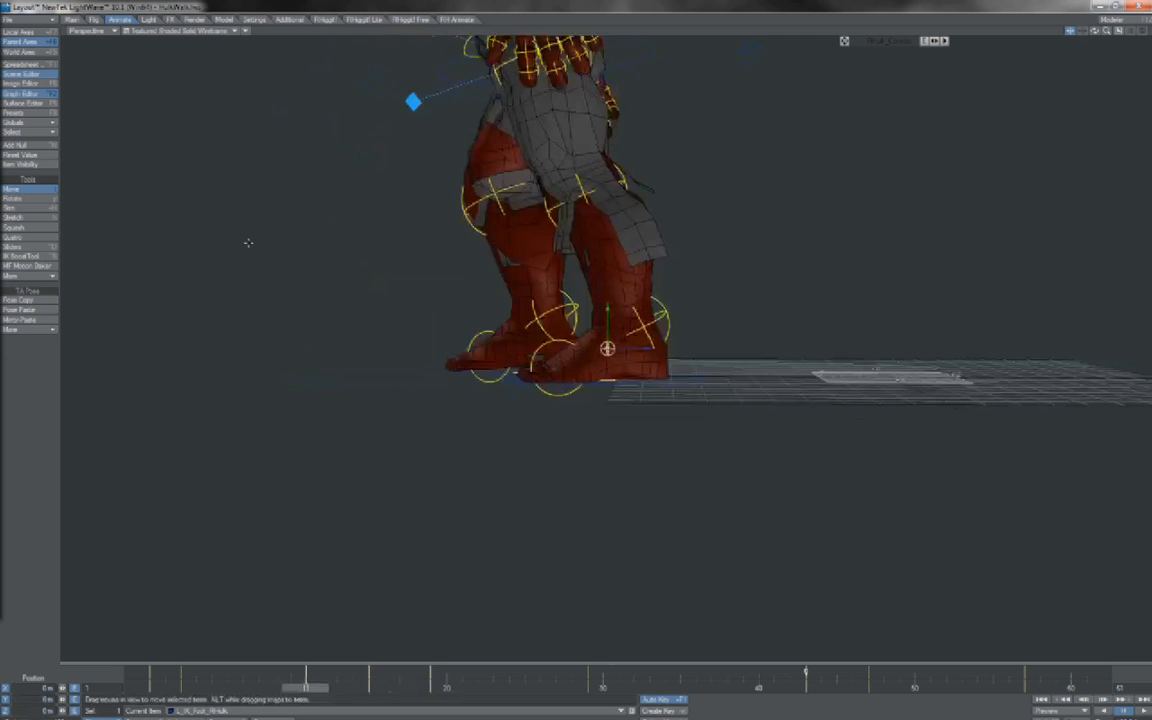
Step: Step forward through the walk and reset L_IK_Foot_RHulk at frame 31 to plant the left foot flat
{"action": "key", "text": "Right"}
{"action": "key", "text": "Right"}
{"action": "key", "text": "Right"}
{"action": "key", "text": "Right"}
{"action": "key", "text": "Right"}
{"action": "key", "text": "Right"}
{"action": "key", "text": "Right"}
{"action": "key", "text": "Right"}
{"action": "key", "text": "shift+Left"}
{"action": "key", "text": "shift+Left"}
{"action": "key", "text": "shift+Right"}
{"action": "key", "text": "shift+Right"}
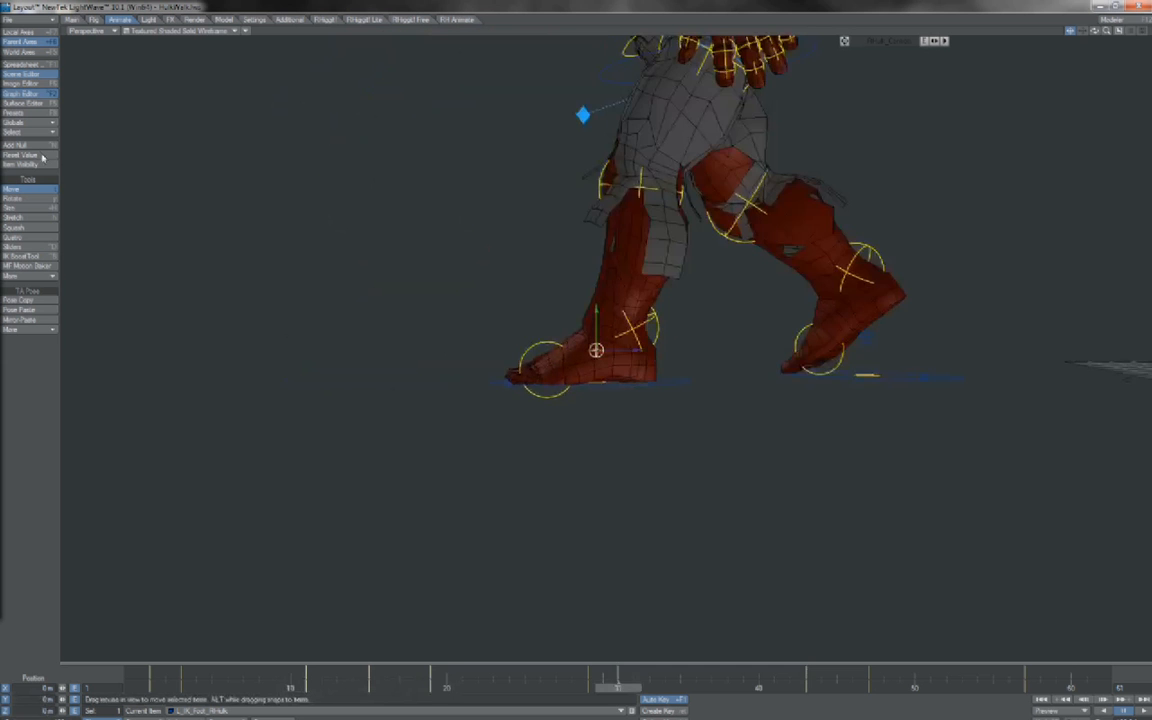
Step: Reset L_IK_Foot_RHulk at frame 39, four frames before the contact pose at frame 43
{"action": "key", "text": "shift+Right"}
{"action": "key", "text": "shift+Right"}
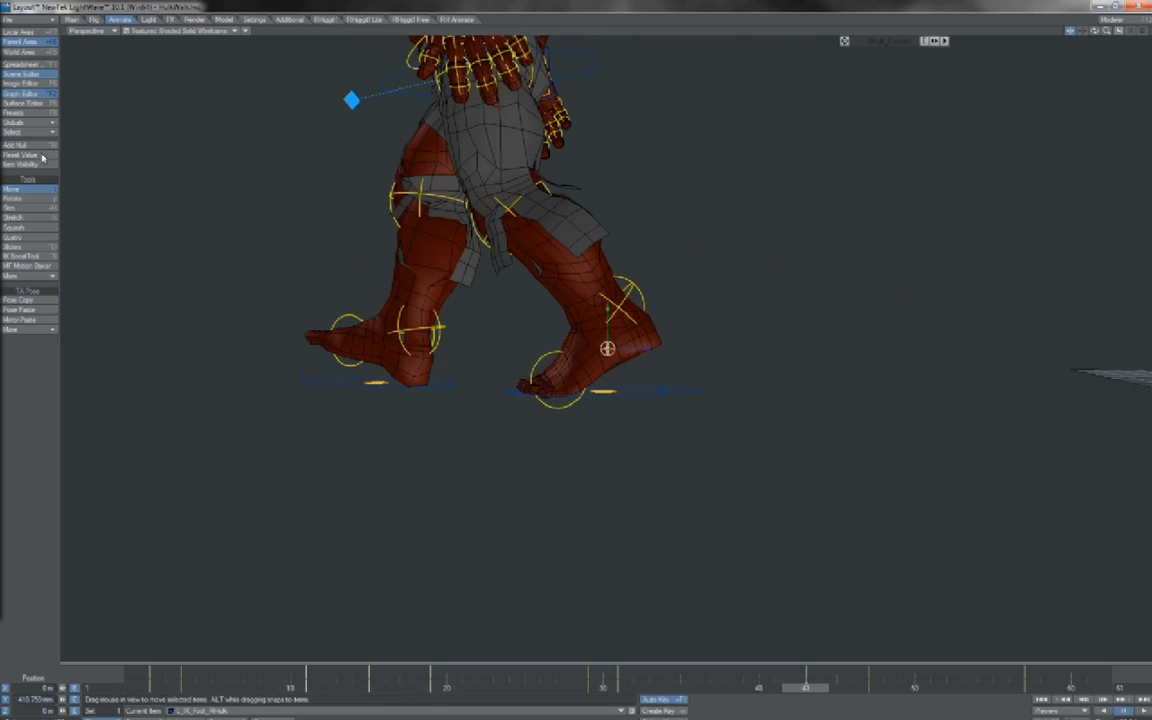
{"action": "key", "text": "Left"}
{"action": "key", "text": "Left"}
{"action": "key", "text": "Left"}
{"action": "key", "text": "Left"}
{"action": "left_click", "coordinate": [42, 157]}
{"action": "key", "text": "shift+Right"}
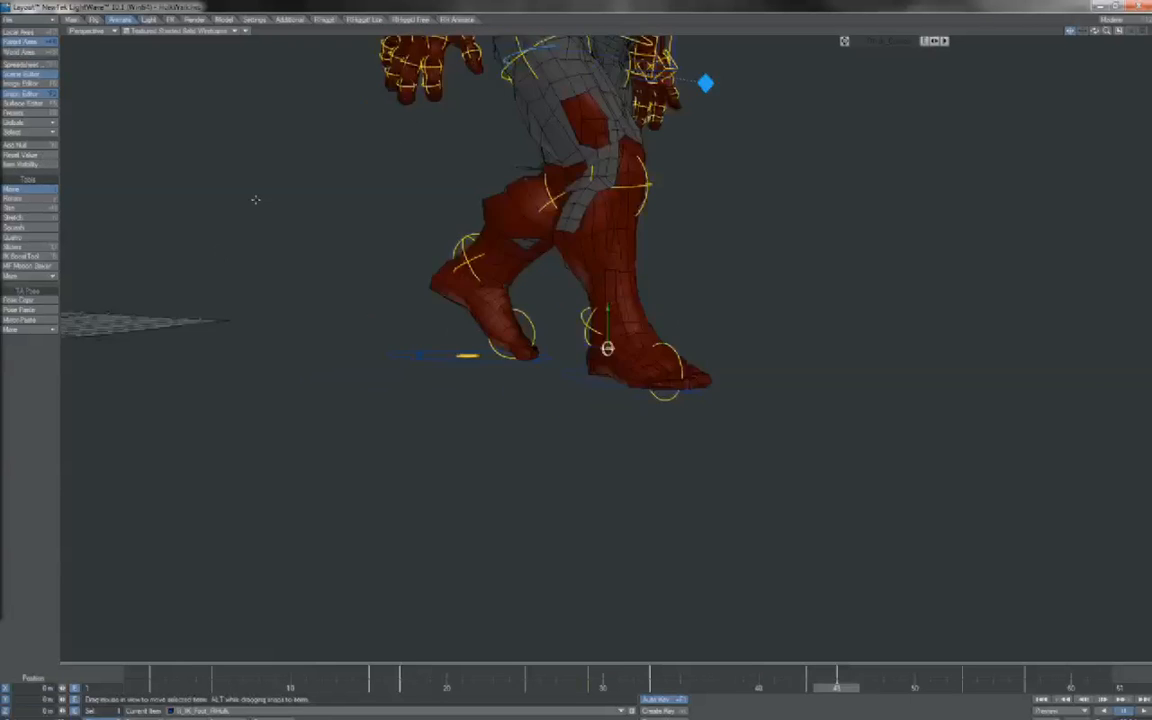
Step: Review R_IK_Foot_RHulk's keyed poses from the opposite side, stepping back and forth through its keyframes
{"action": "key", "text": "shift+Left"}
{"action": "key", "text": "shift+Left"}
{"action": "key", "text": "shift+Left"}
{"action": "key", "text": "shift+Left"}
{"action": "key", "text": "shift+Left"}
{"action": "key", "text": "shift+Left"}
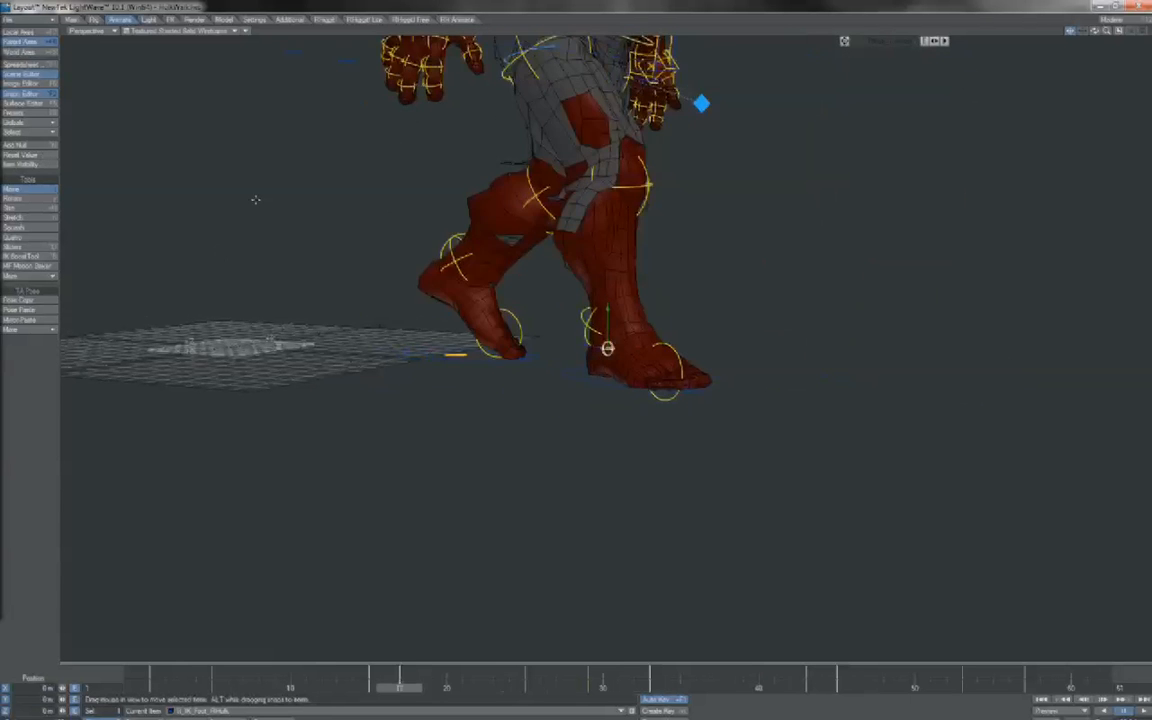
{"action": "key", "text": "shift+Left"}
{"action": "key", "text": "shift+Left"}
{"action": "key", "text": "shift+Right"}
{"action": "key", "text": "shift+Right"}
{"action": "key", "text": "shift+Right"}
{"action": "key", "text": "shift+Right"}
{"action": "key", "text": "shift+Right"}
{"action": "key", "text": "shift+Right"}
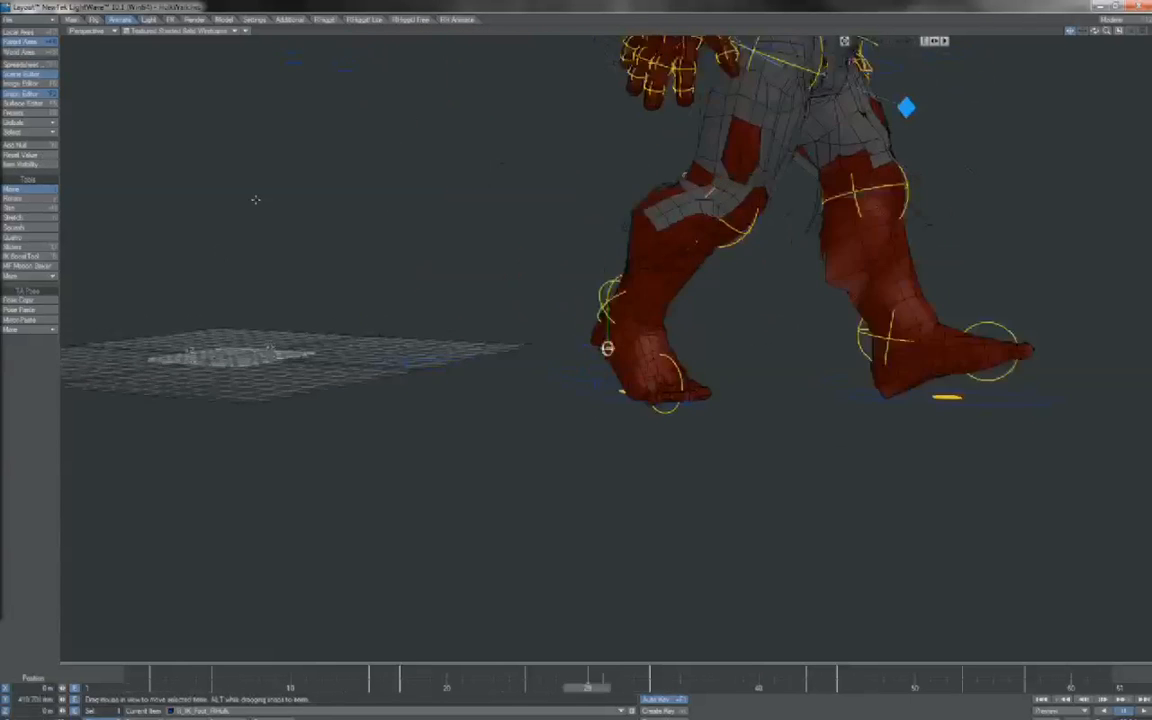
{"action": "key", "text": "shift+Right"}
{"action": "key", "text": "shift+Right"}
{"action": "key", "text": "shift+Right"}
{"action": "key", "text": "shift+Right"}
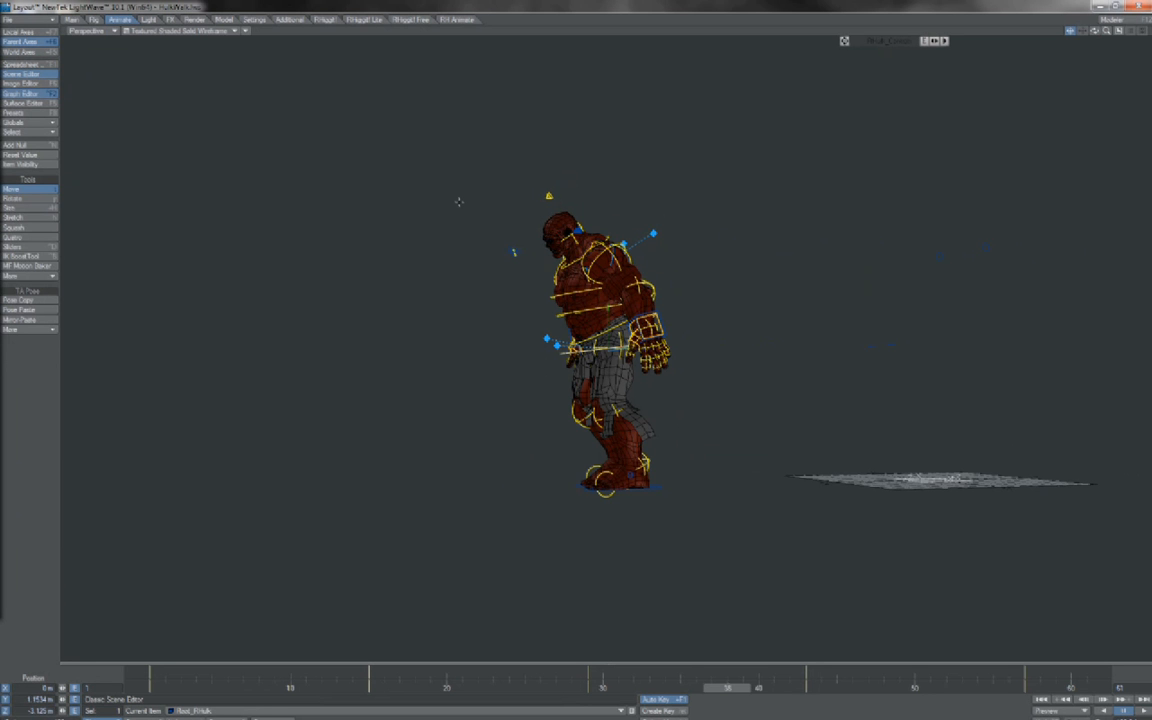
Step: Frame the character in perspective at frame 38 and select the L_IK_Foot_RHulk control
{"action": "left_click_drag", "start_coordinate": [1094, 31], "coordinate": [1097, 32]}
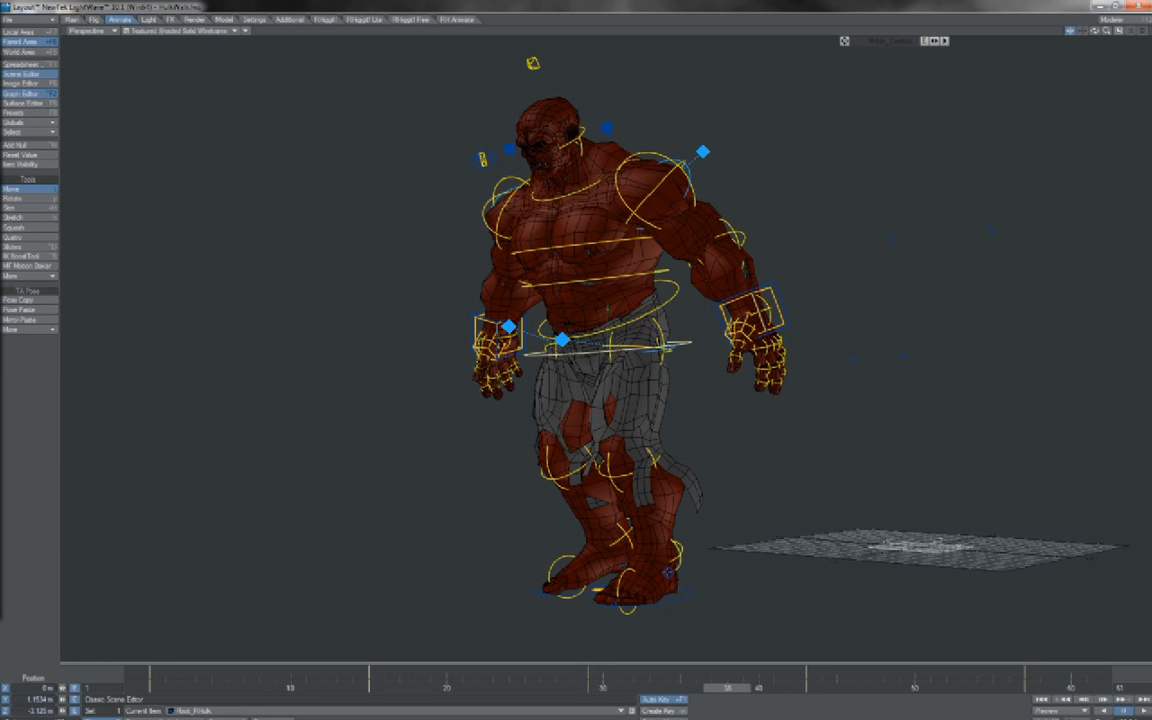
{"action": "left_click_drag", "start_coordinate": [668, 573], "coordinate": [672, 573]}
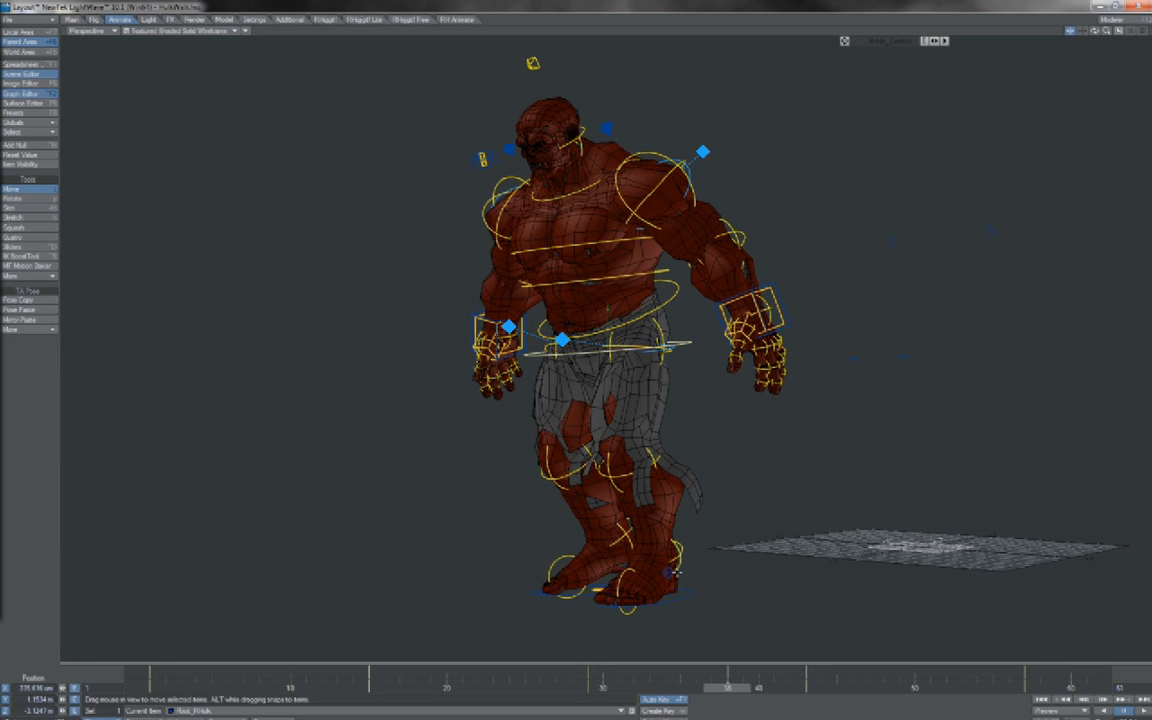
{"action": "left_click", "coordinate": [672, 575]}
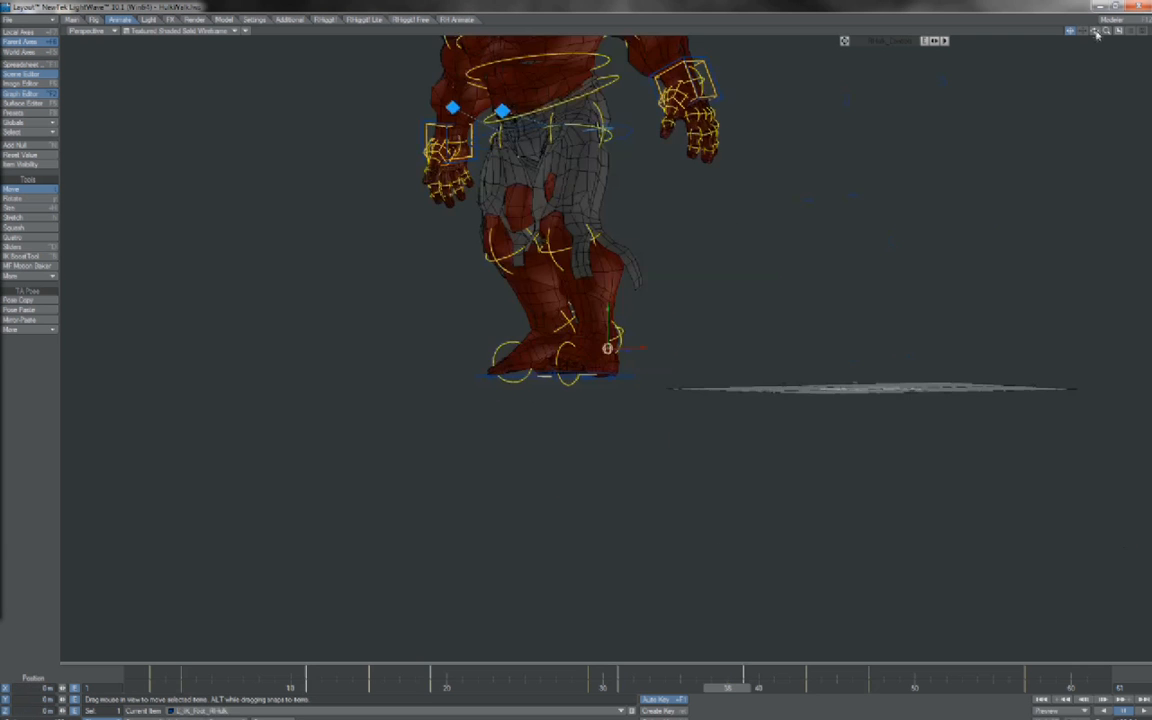
Step: View the feet from the side and step back through L_IK_Foot_RHulk's keyframes to frame 3
{"action": "left_click_drag", "start_coordinate": [1096, 31], "coordinate": [1097, 35]}
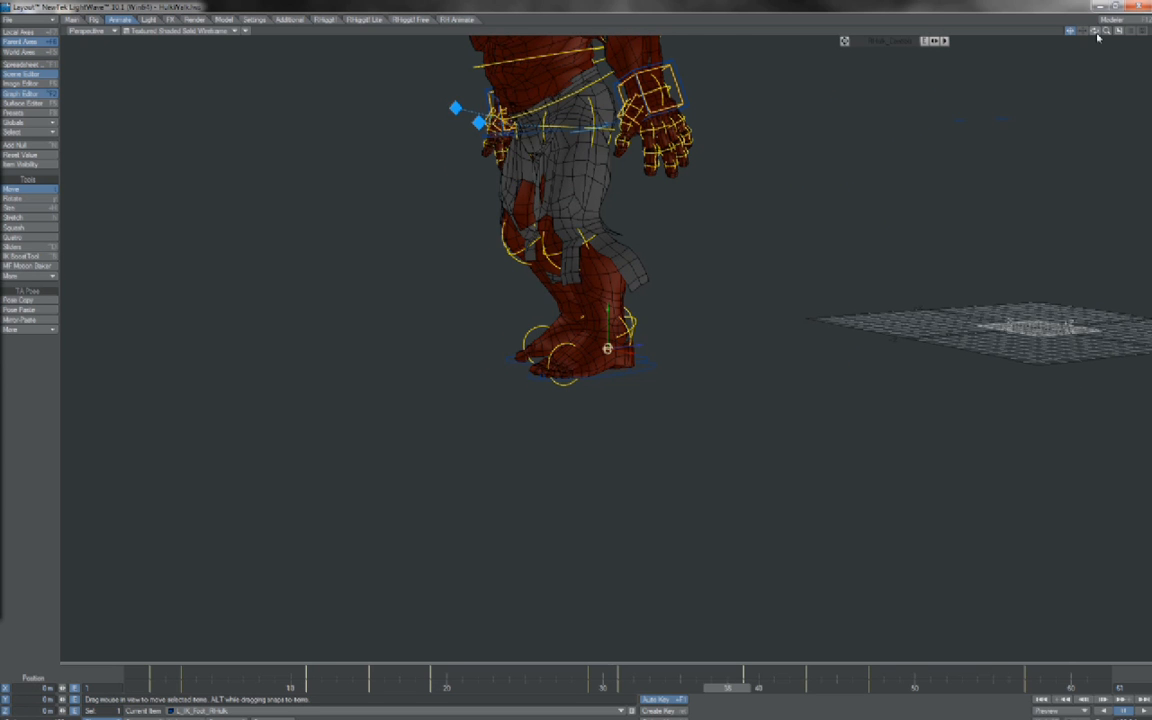
{"action": "mouse_move", "coordinate": [1096, 33]}
{"action": "left_mouse_down"}
{"action": "mouse_move", "coordinate": [1150, 35]}
{"action": "mouse_move", "coordinate": [1098, 37]}
{"action": "left_mouse_up"}
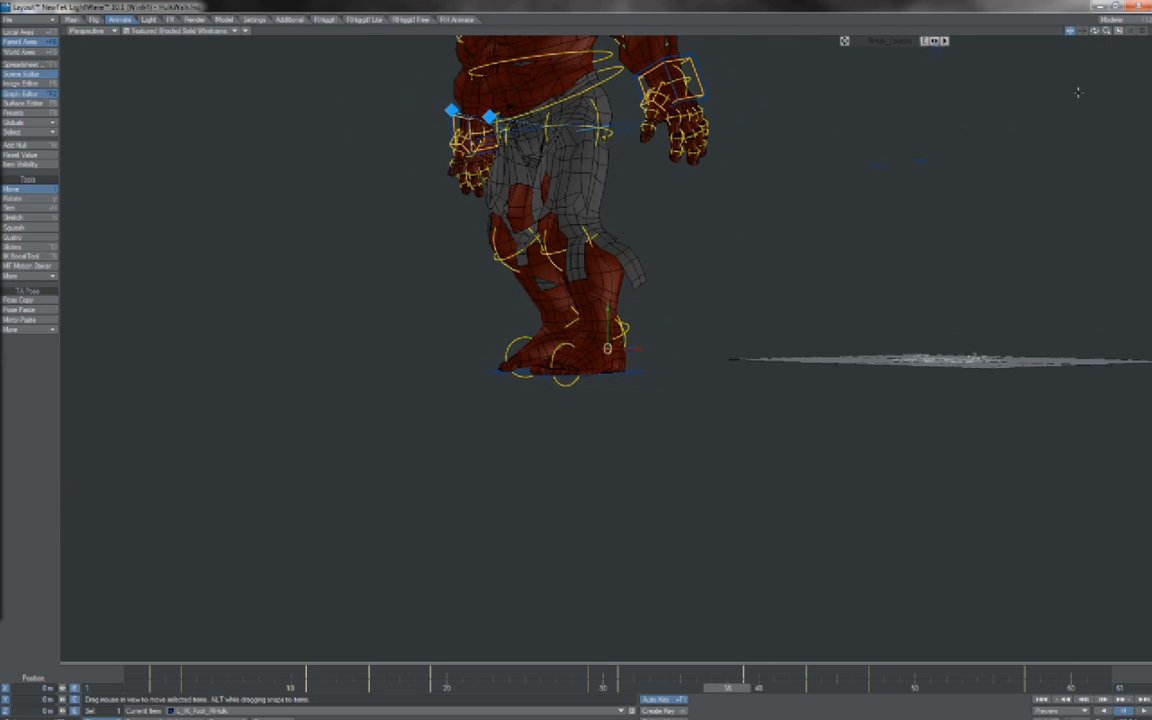
{"action": "key", "text": "shift+Left"}
{"action": "key", "text": "shift+Left"}
{"action": "key", "text": "shift+Left"}
{"action": "key", "text": "shift+Left"}
{"action": "key", "text": "shift+Left"}
{"action": "key", "text": "shift+Left"}
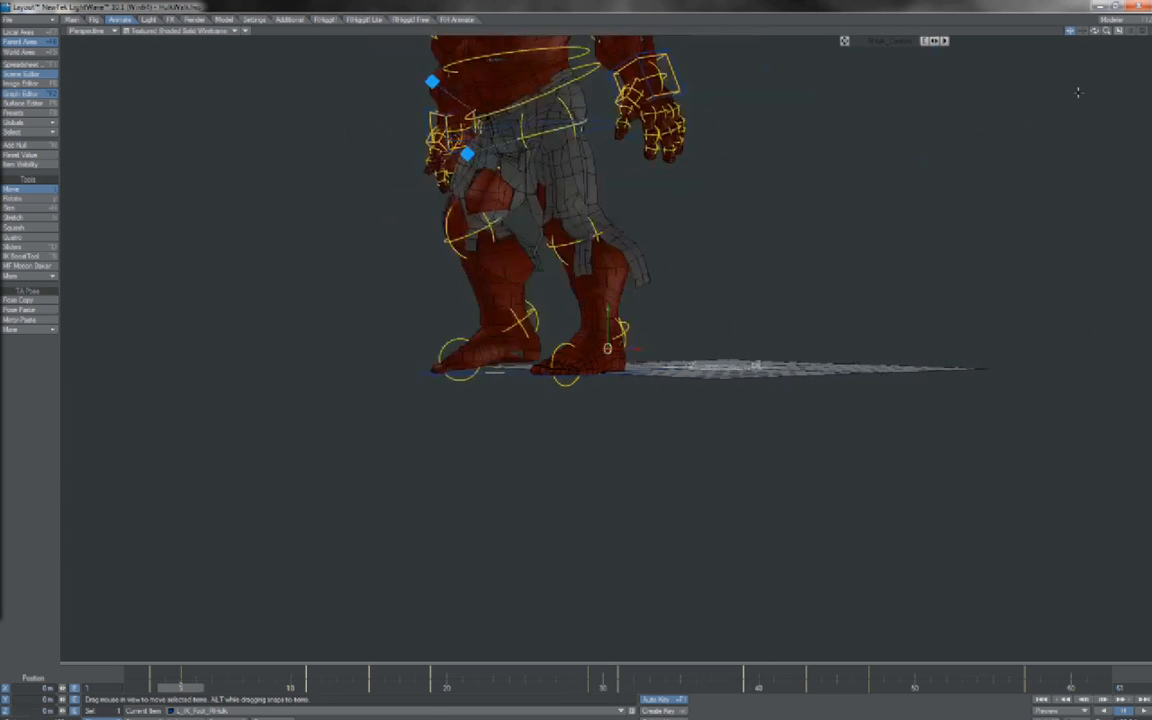
{"action": "key", "text": "shift+Left"}
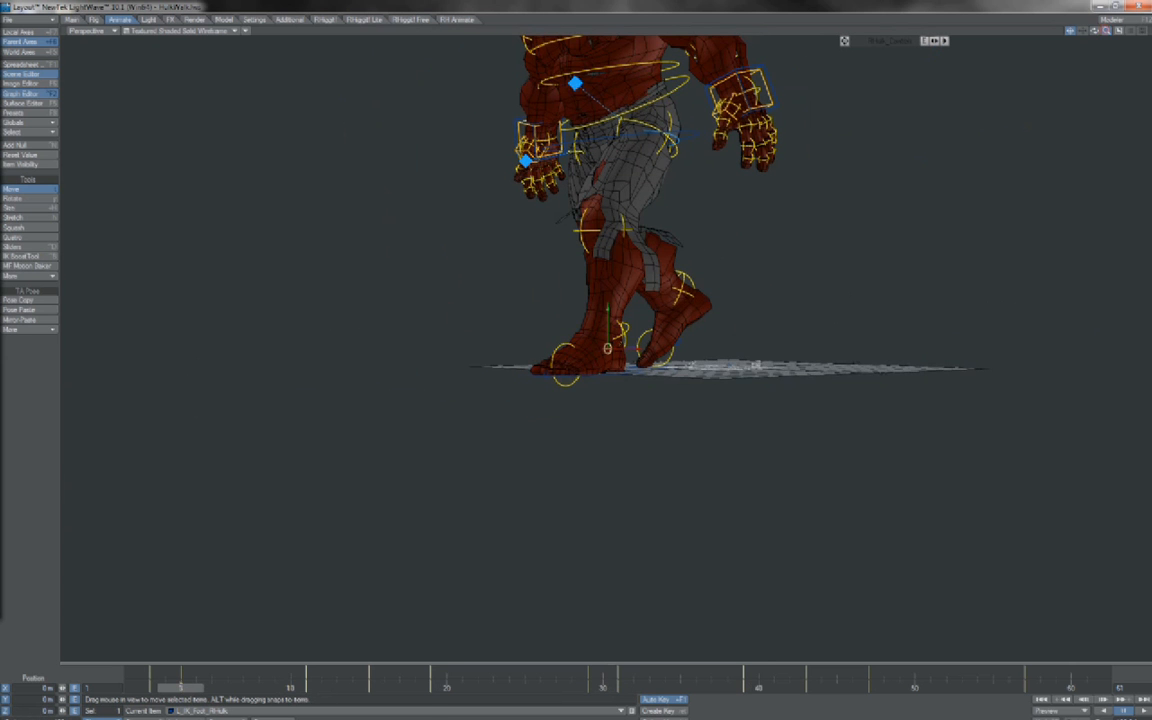
Step: Select R_Leg_MGO_RHulk and inspect the trailing right foot from the side and in perspective at frame 5
{"action": "scroll", "coordinate": [1080, 69], "scroll_direction": "up", "scroll_amount": 5}
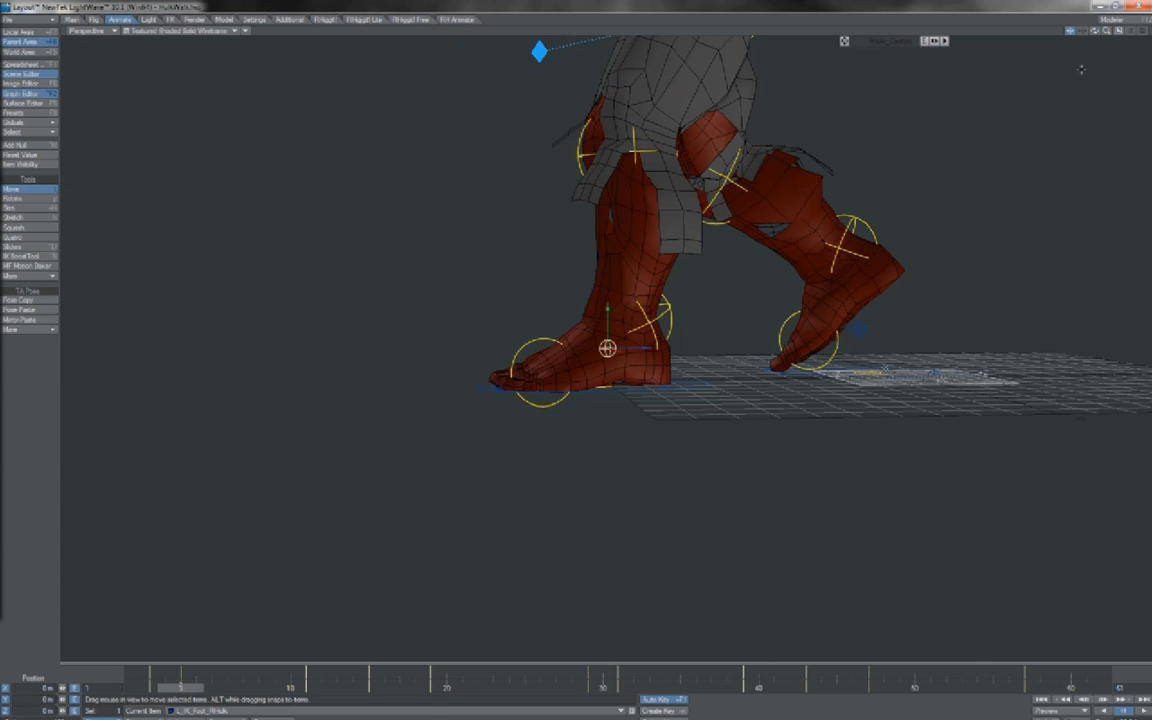
{"action": "left_click_drag", "start_coordinate": [1080, 69], "coordinate": [900, 72], "text": "alt"}
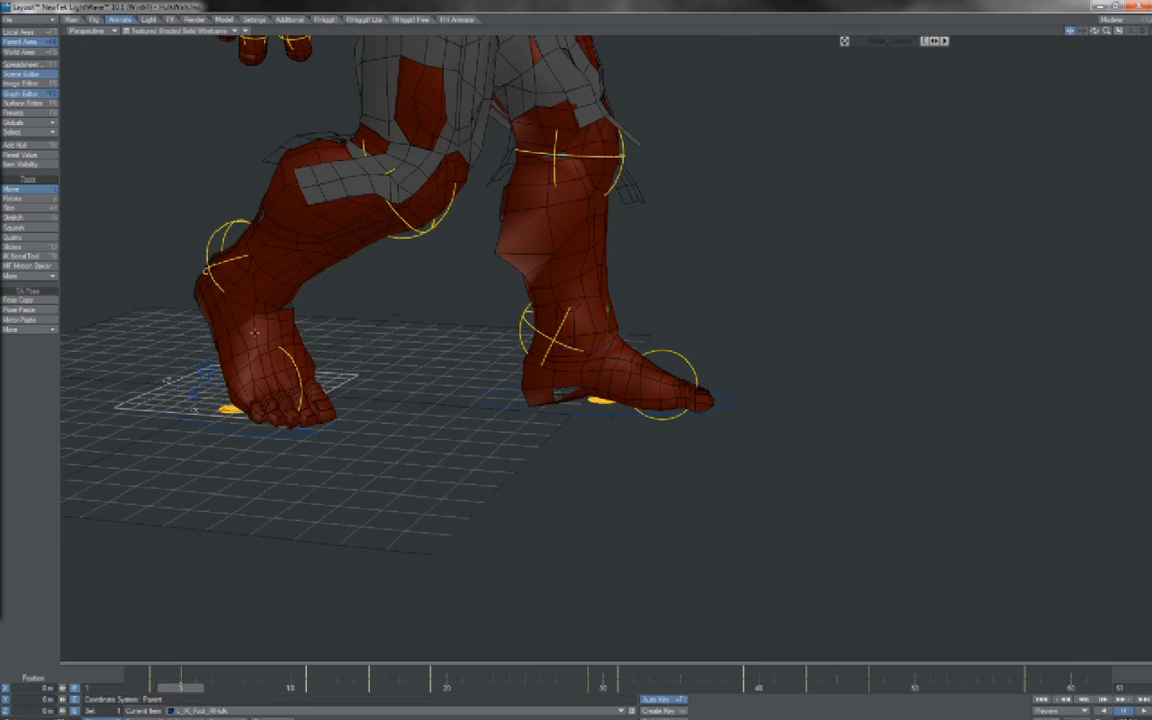
{"action": "left_click", "coordinate": [244, 435]}
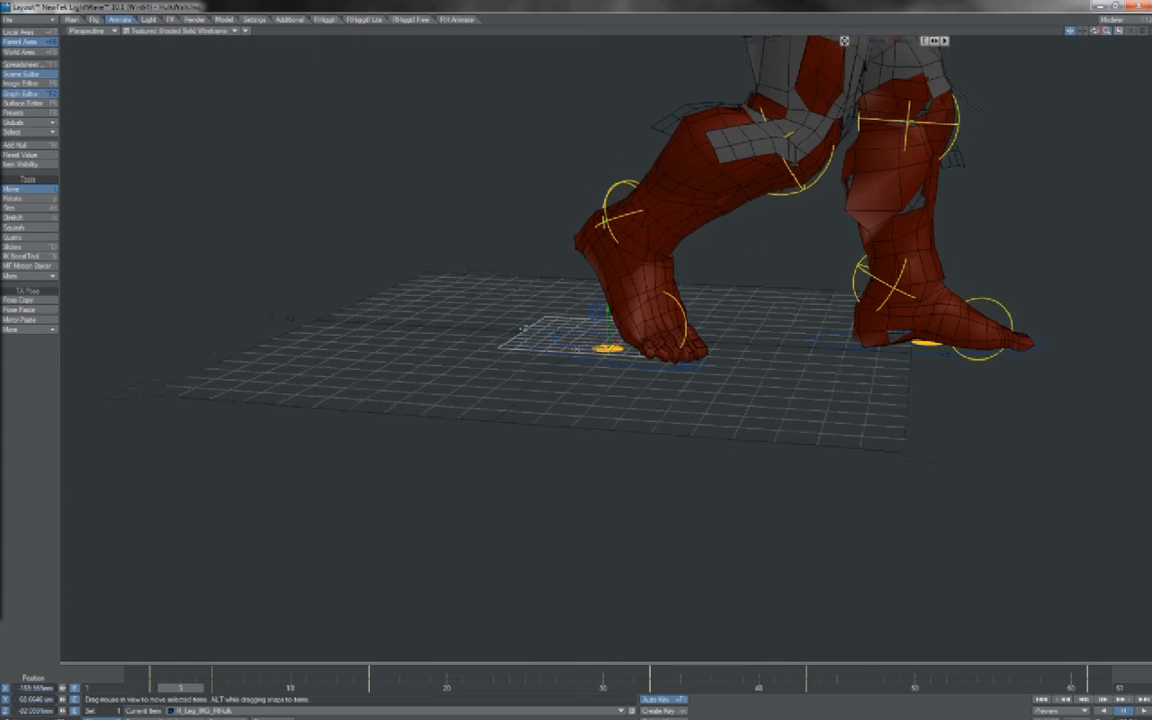
{"action": "left_click_drag", "start_coordinate": [1098, 33], "coordinate": [1098, 35]}
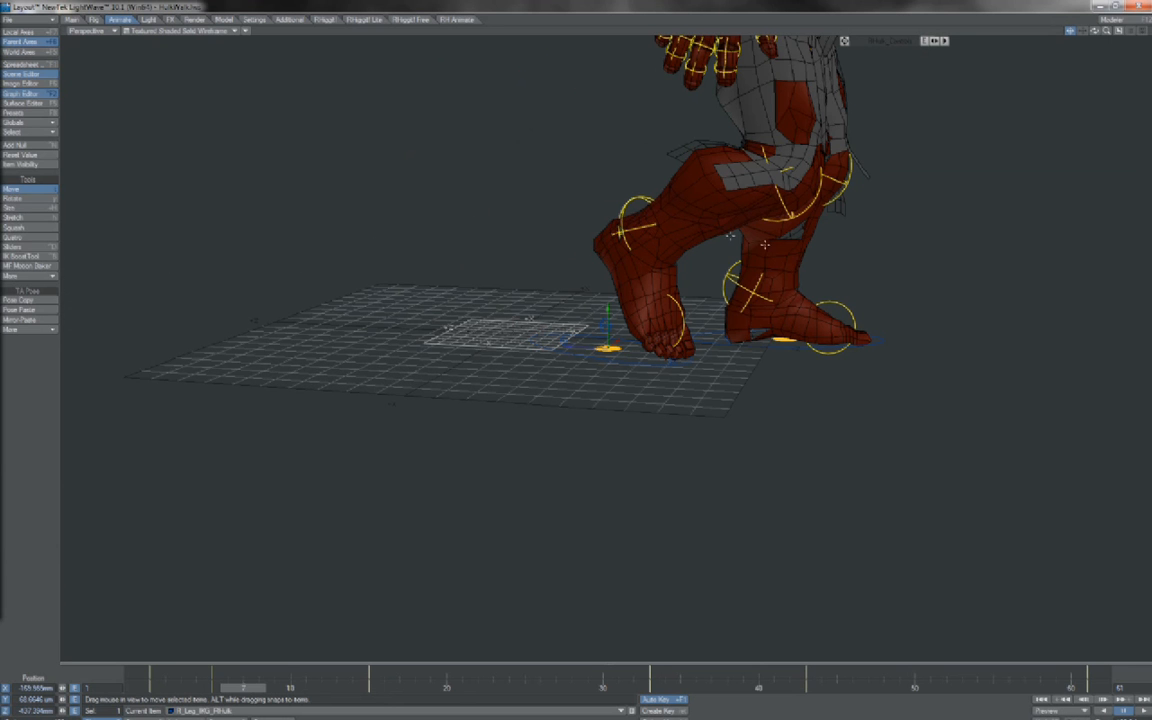
{"action": "key", "text": "3"}
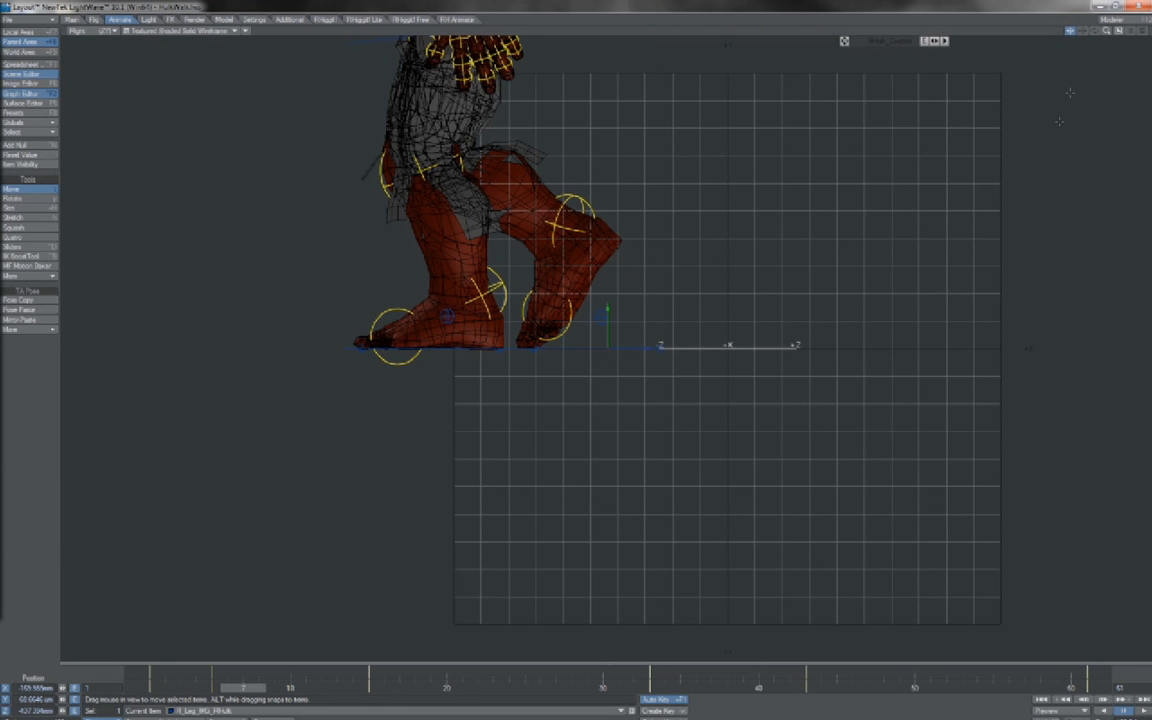
{"action": "key", "text": "Left"}
{"action": "key", "text": "Left"}
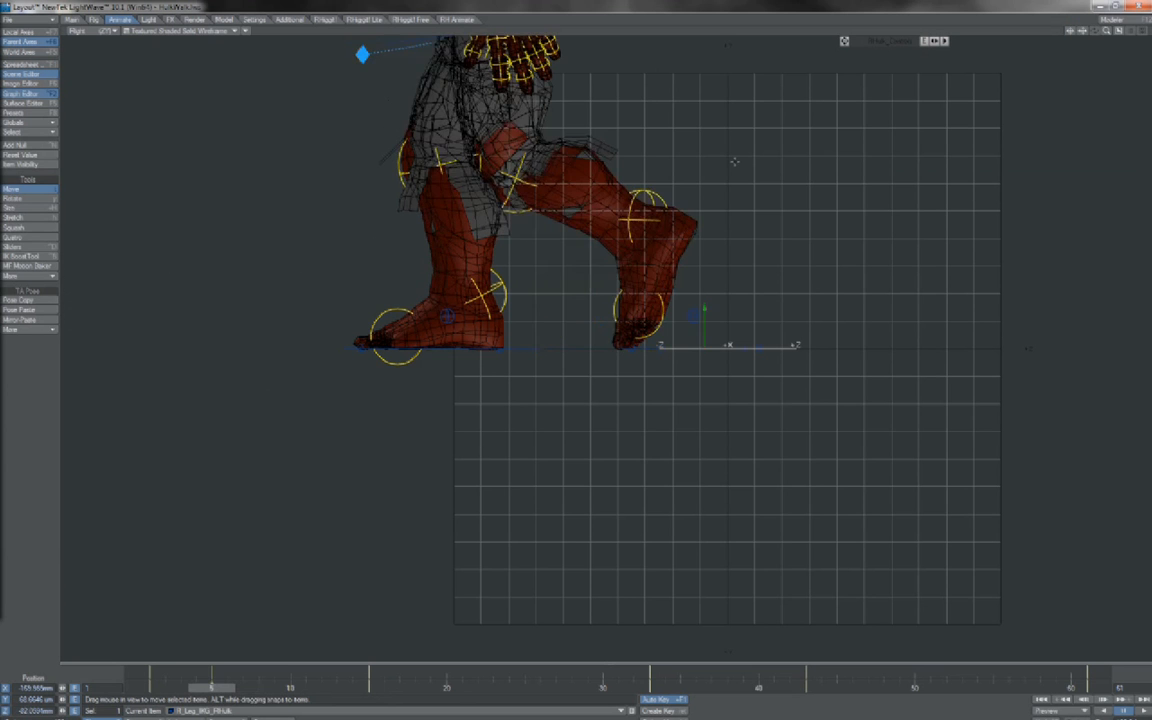
{"action": "key", "text": "4"}
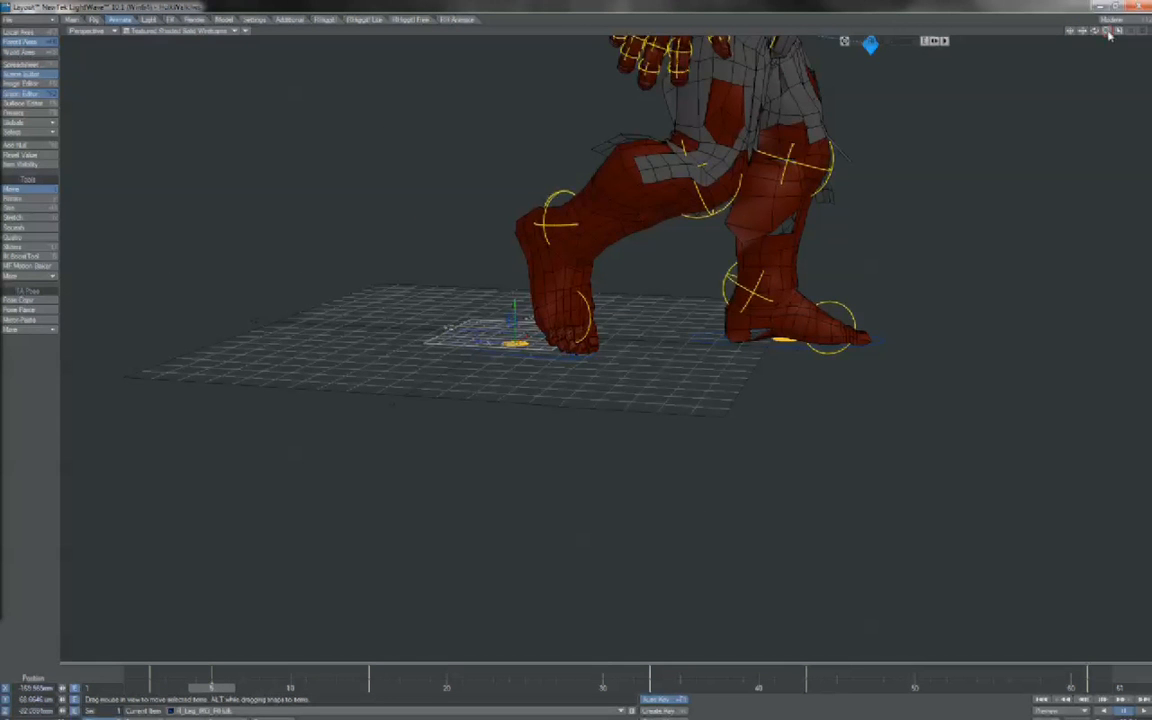
{"action": "left_click_drag", "start_coordinate": [1106, 31], "coordinate": [1055, 42]}
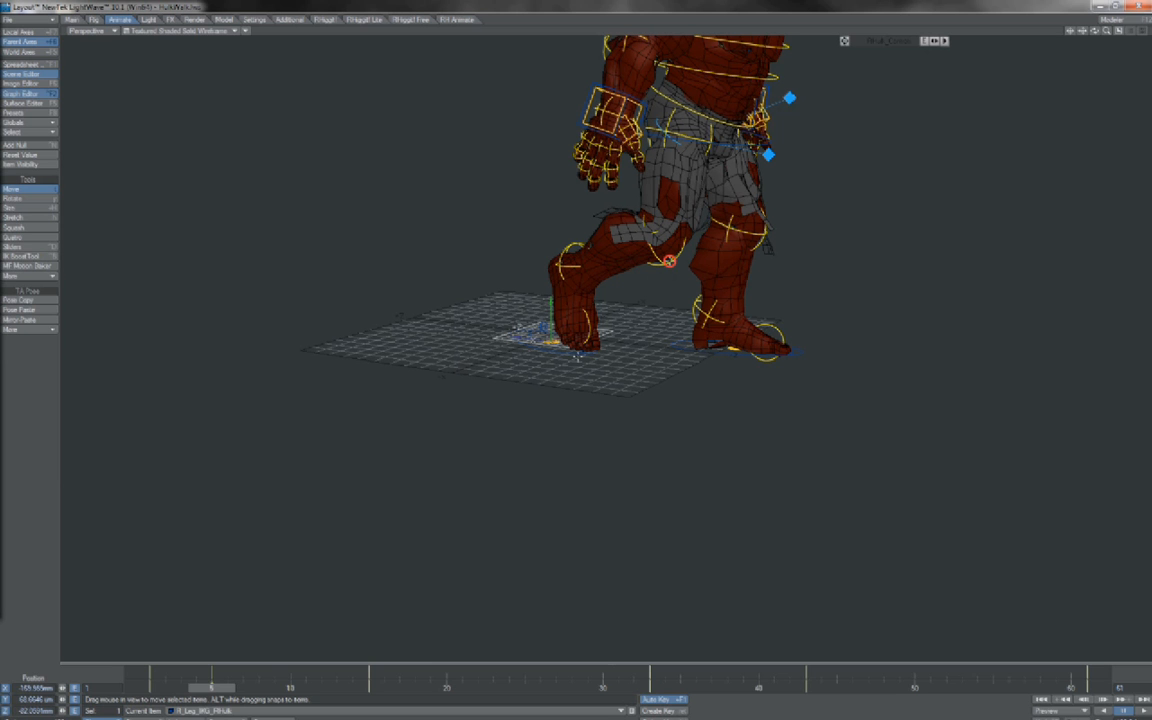
Step: Key the rotation of the right leg's joints from R_Hip_RHulk down to R_Toes_RHulk at frame 5
{"action": "left_click", "coordinate": [692, 250]}
{"action": "key", "text": "y"}
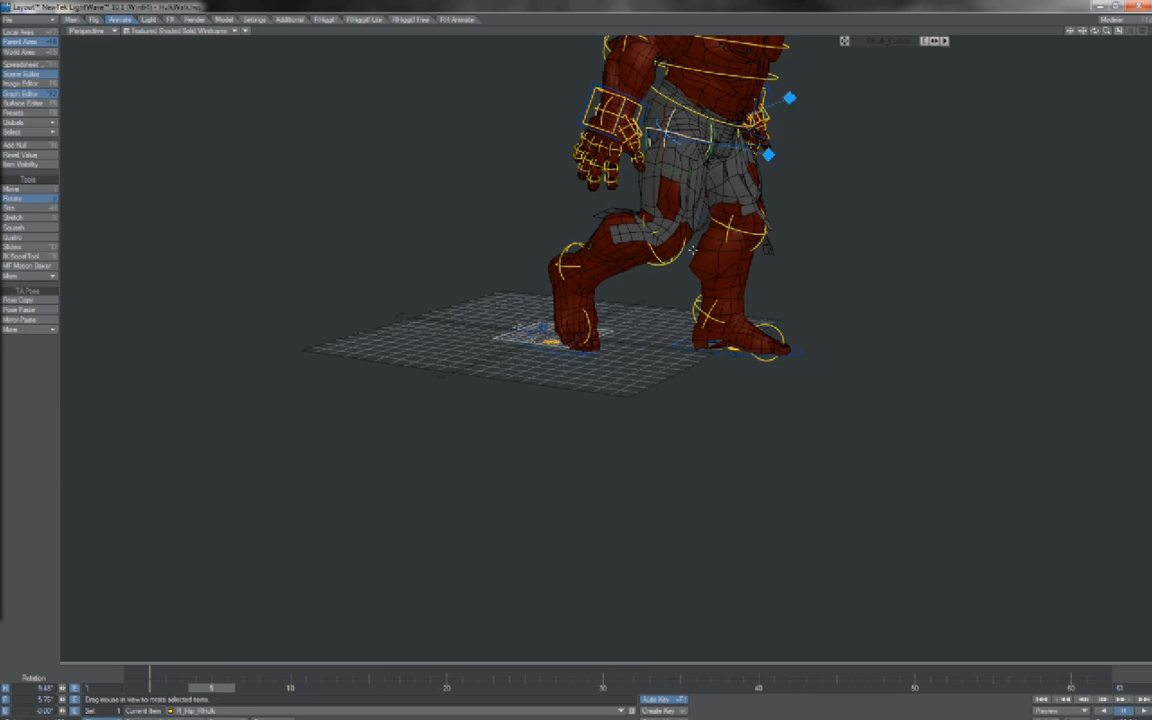
{"action": "key", "text": "Down"}
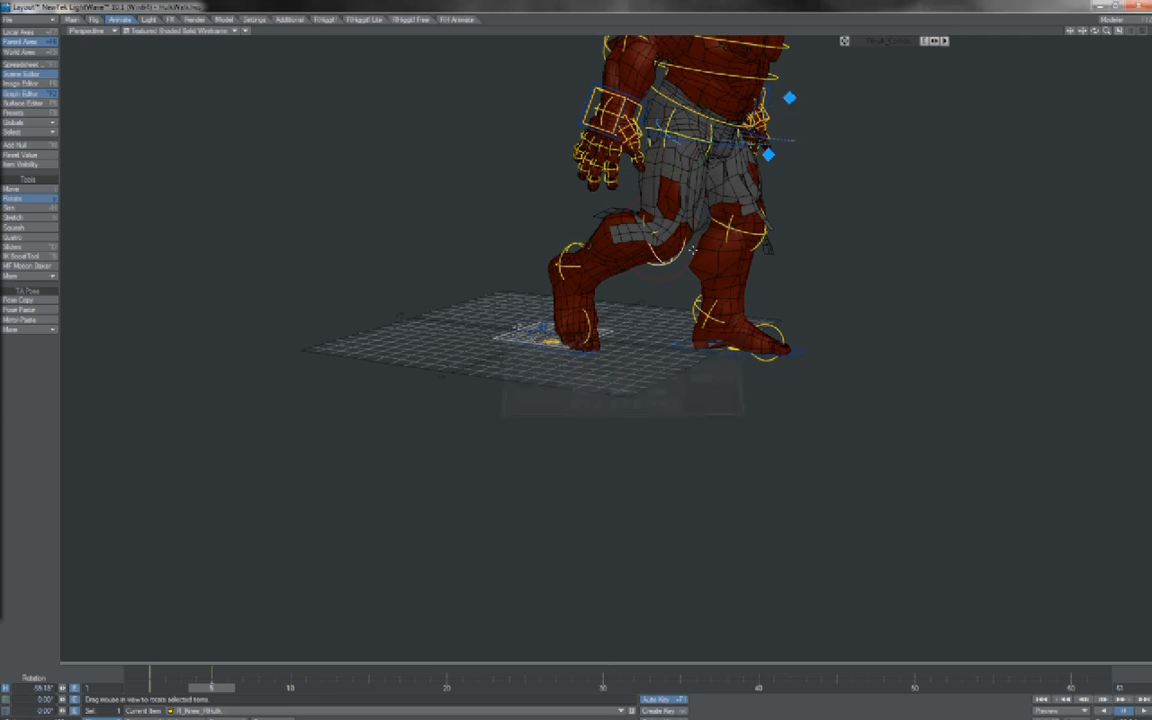
{"action": "key", "text": "Down"}
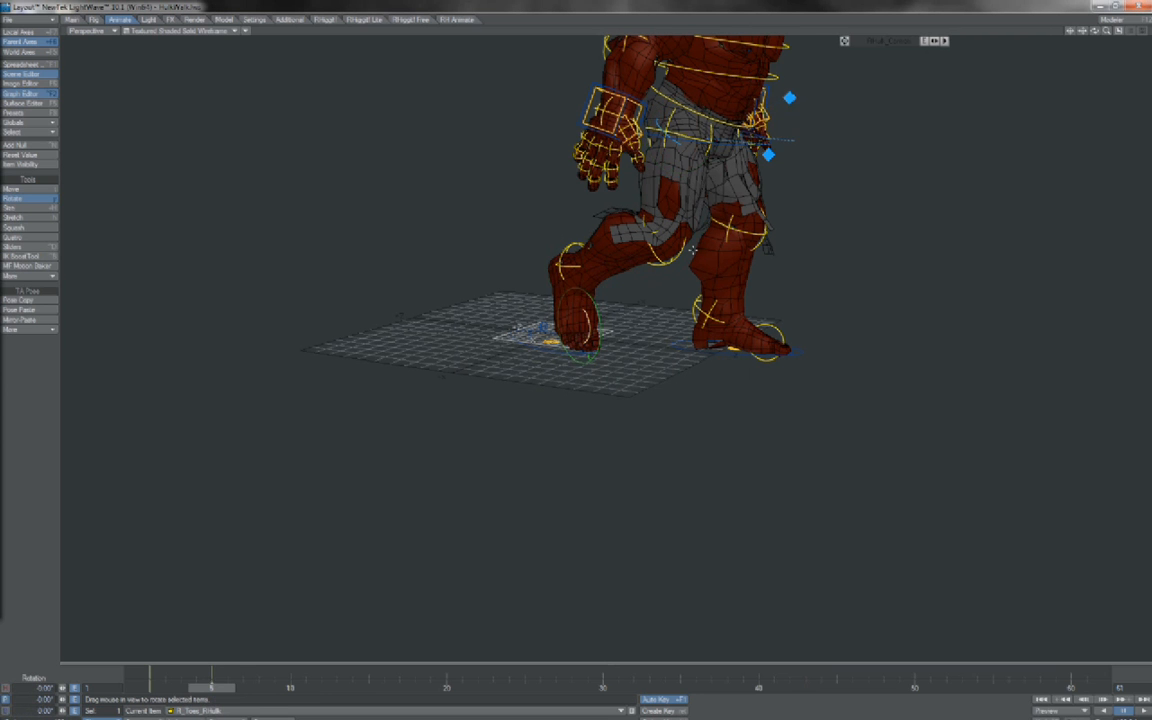
Step: Key the rotation of the same right leg joints, from toes up to R_Hip_RHulk, at frame 15
{"action": "key", "text": "Right"}
{"action": "key", "text": "Right"}
{"action": "key", "text": "Right"}
{"action": "key", "text": "Right"}
{"action": "key", "text": "Right"}
{"action": "key", "text": "Right"}
{"action": "key", "text": "Right"}
{"action": "key", "text": "Right"}
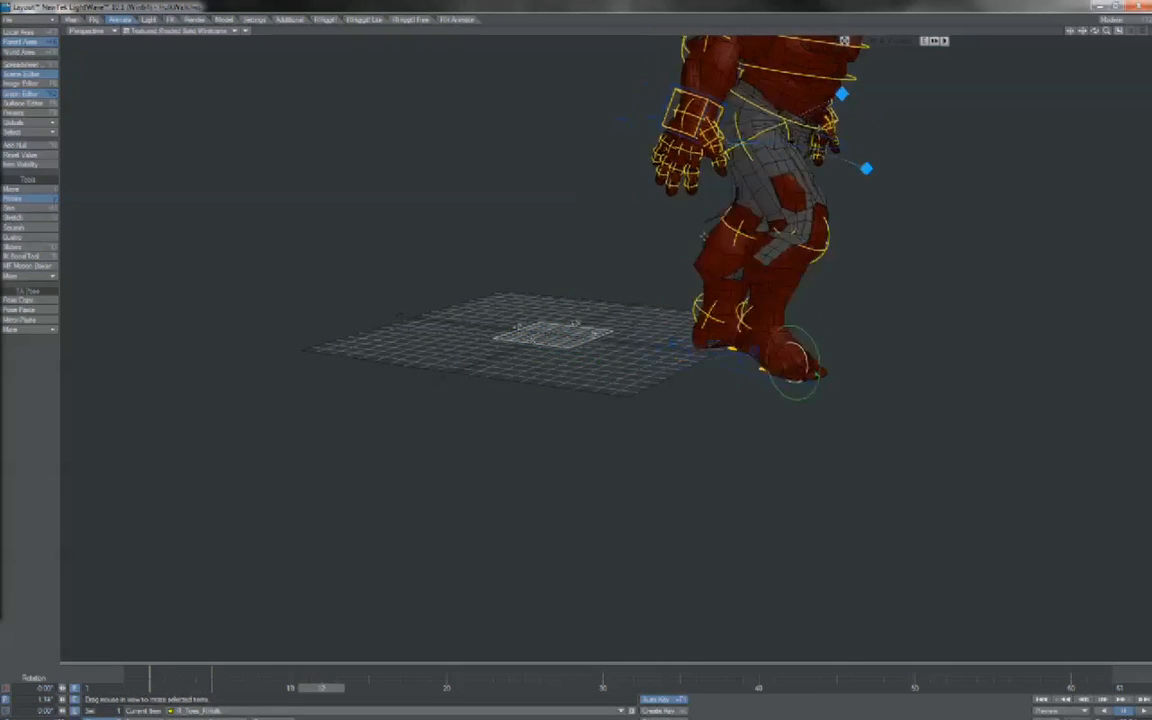
{"action": "key", "text": "Right"}
{"action": "key", "text": "Right"}
{"action": "key", "text": "Right"}
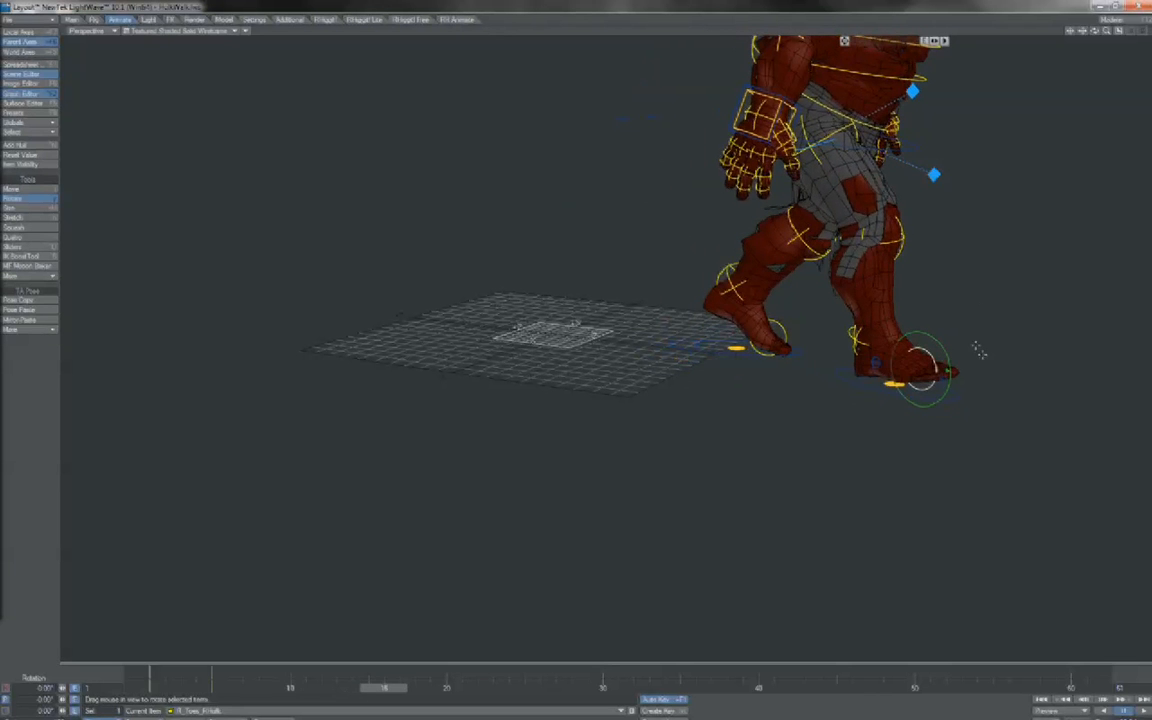
{"action": "key", "text": "Left"}
{"action": "key", "text": "Left"}
{"action": "key", "text": "Right"}
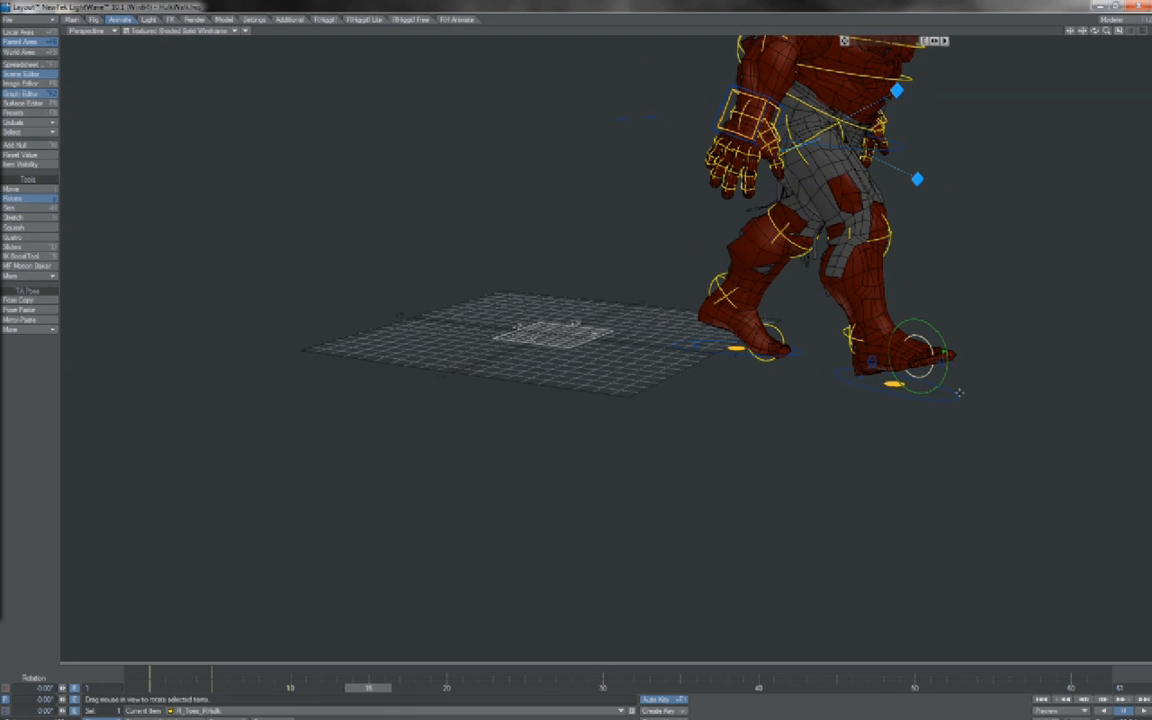
{"action": "key", "text": "Return"}
{"action": "key", "text": "Return"}
{"action": "key", "text": "Return"}
{"action": "key", "text": "Return"}
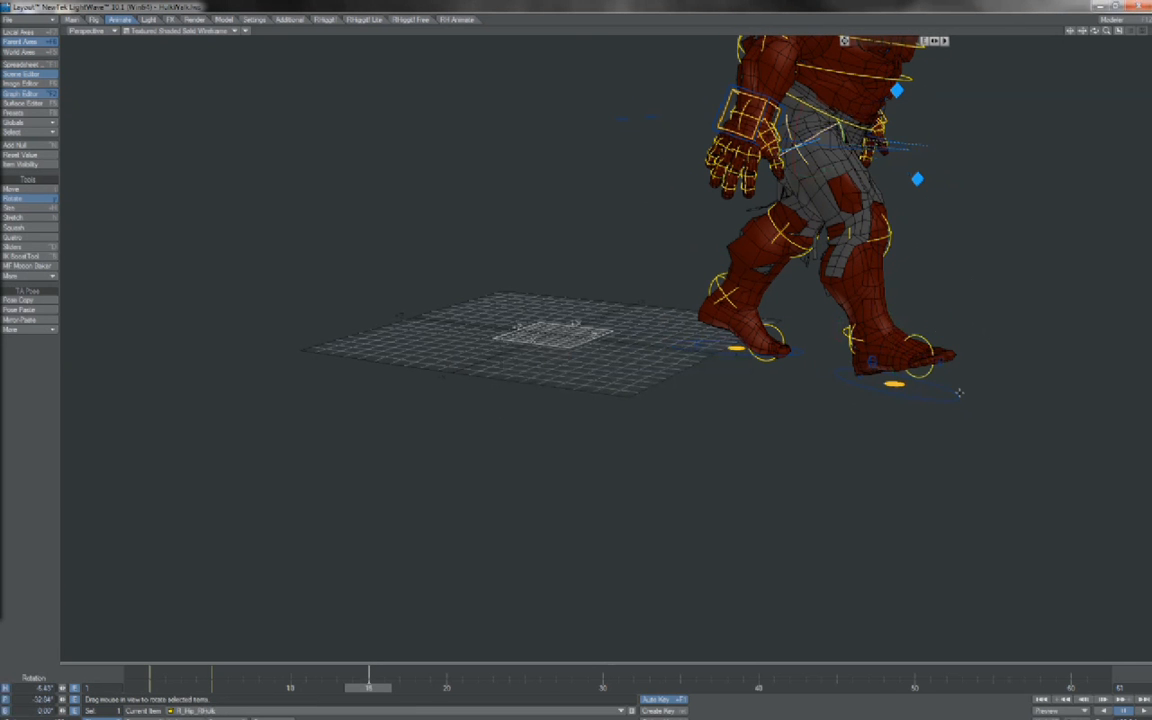
{"action": "key", "text": "shift+Left"}
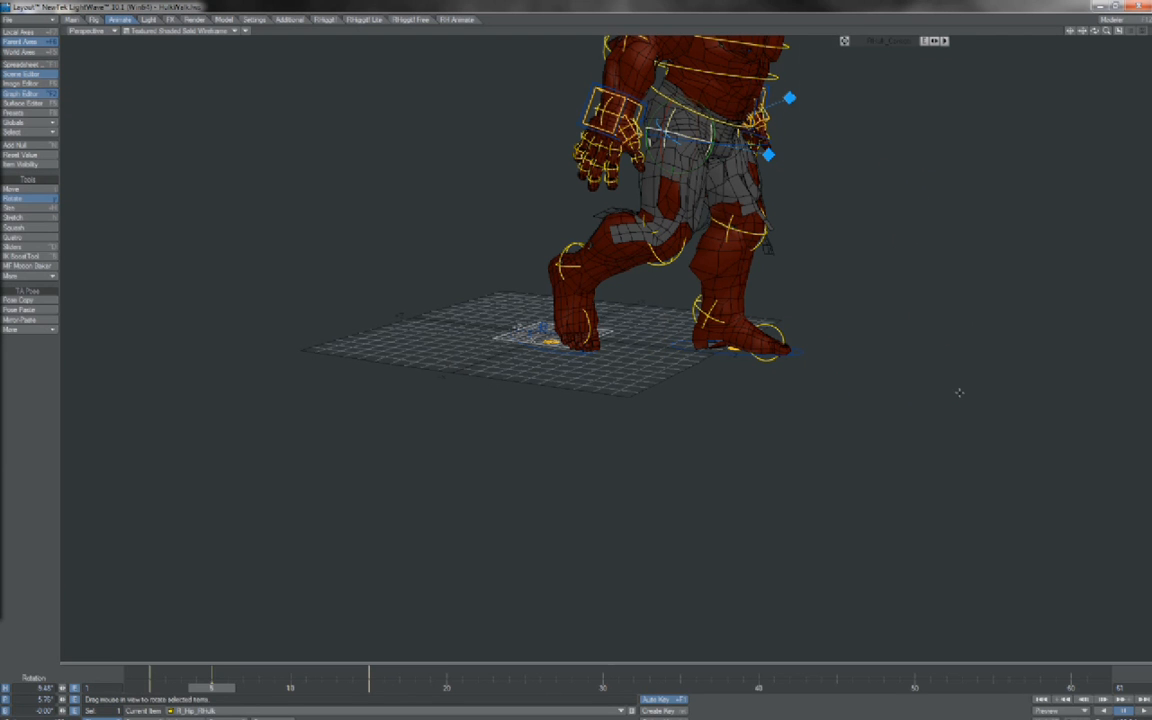
Step: Key R_Leg_FKIK in RHulk_Controls at 100% on frame 15 and set it to 0% on frame 14
{"action": "left_click", "coordinate": [888, 42]}
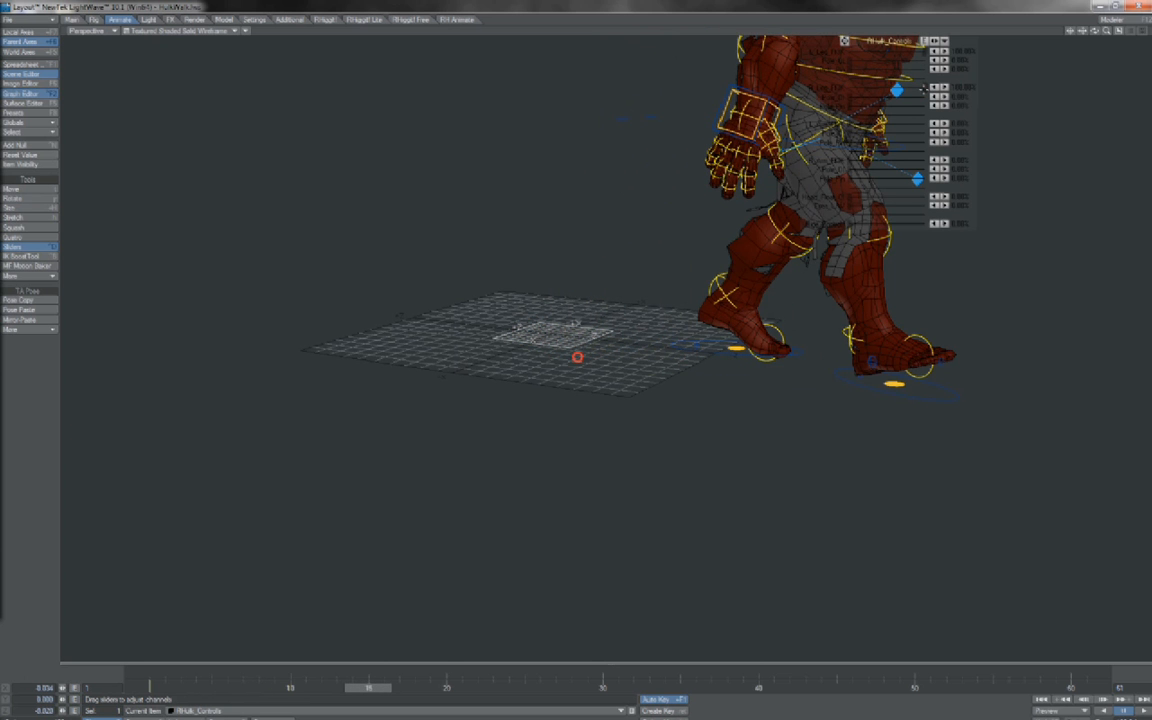
{"action": "key", "text": "Left"}
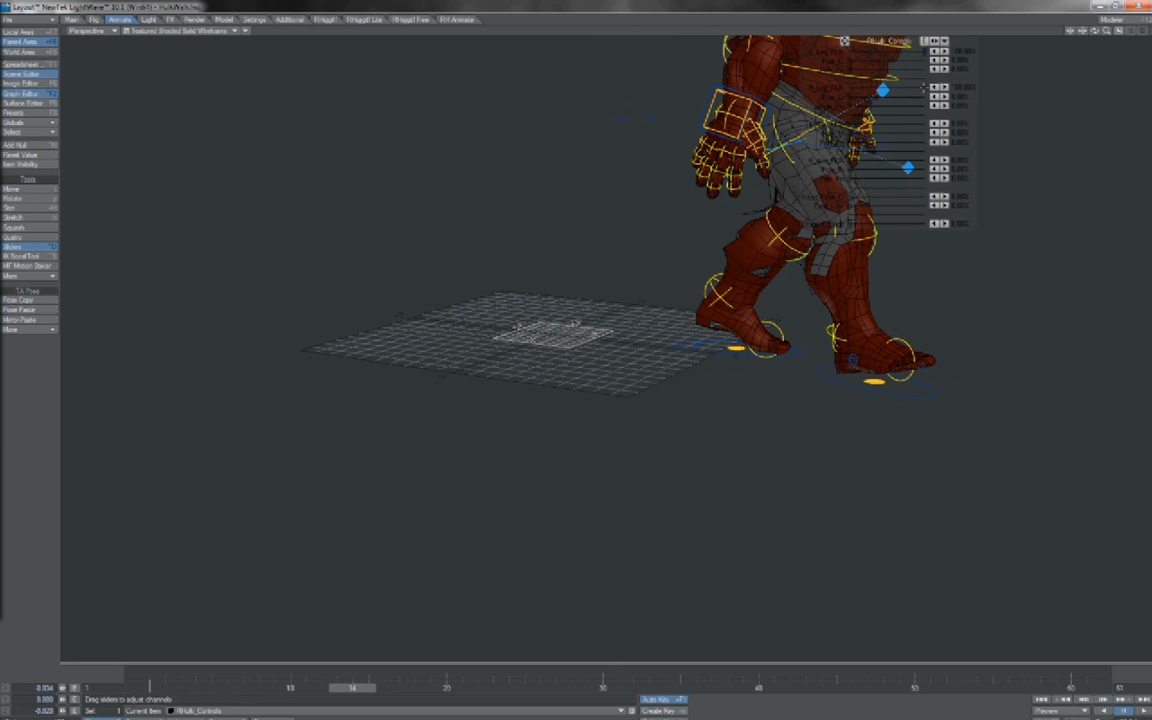
{"action": "left_click_drag", "start_coordinate": [923, 88], "coordinate": [846, 88]}
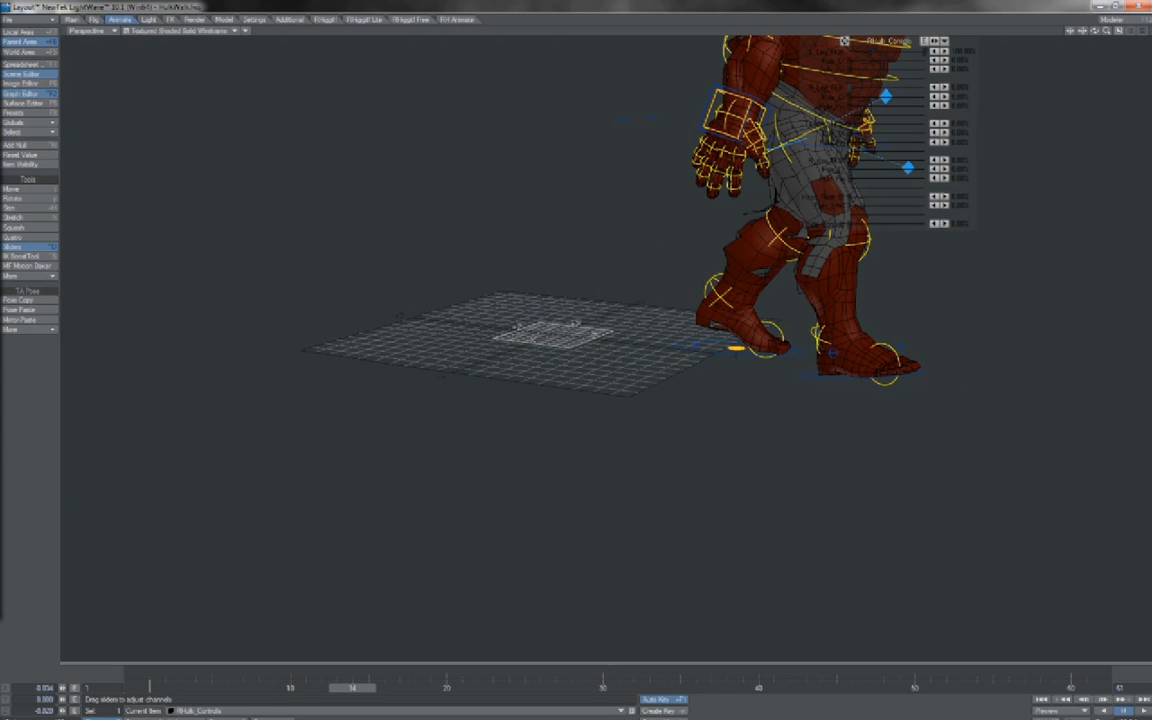
Step: Set R_Leg_FKIK to 0% at frame 6, one frame after the right foot's push-off pose
{"action": "key", "text": "Left"}
{"action": "key", "text": "Left"}
{"action": "key", "text": "Left"}
{"action": "key", "text": "Left"}
{"action": "key", "text": "Left"}
{"action": "key", "text": "Left"}
{"action": "key", "text": "Left"}
{"action": "key", "text": "Left"}
{"action": "key", "text": "Left"}
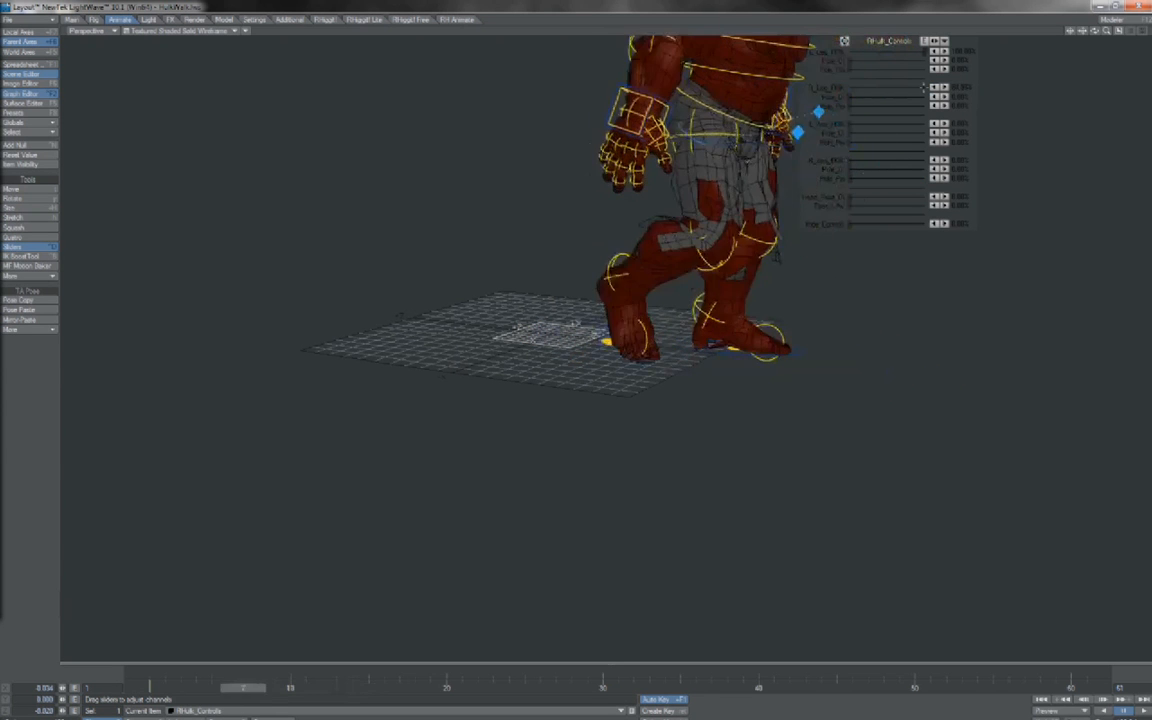
{"action": "key", "text": "Right"}
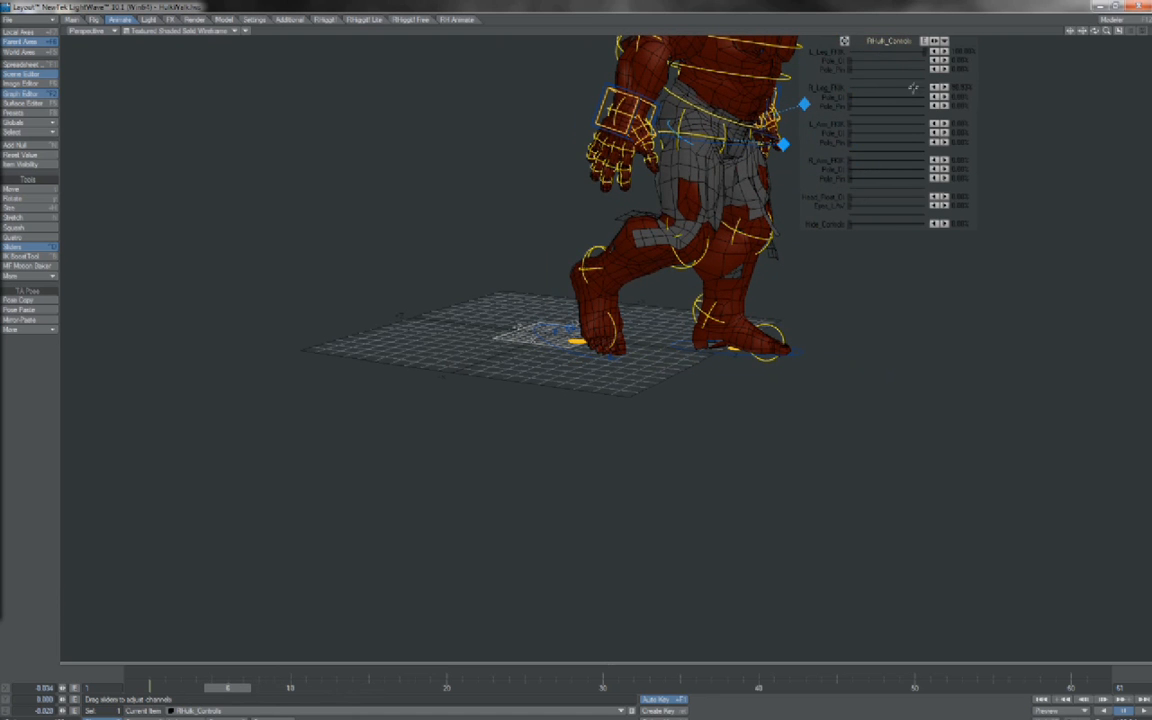
{"action": "left_click_drag", "start_coordinate": [919, 88], "coordinate": [846, 88]}
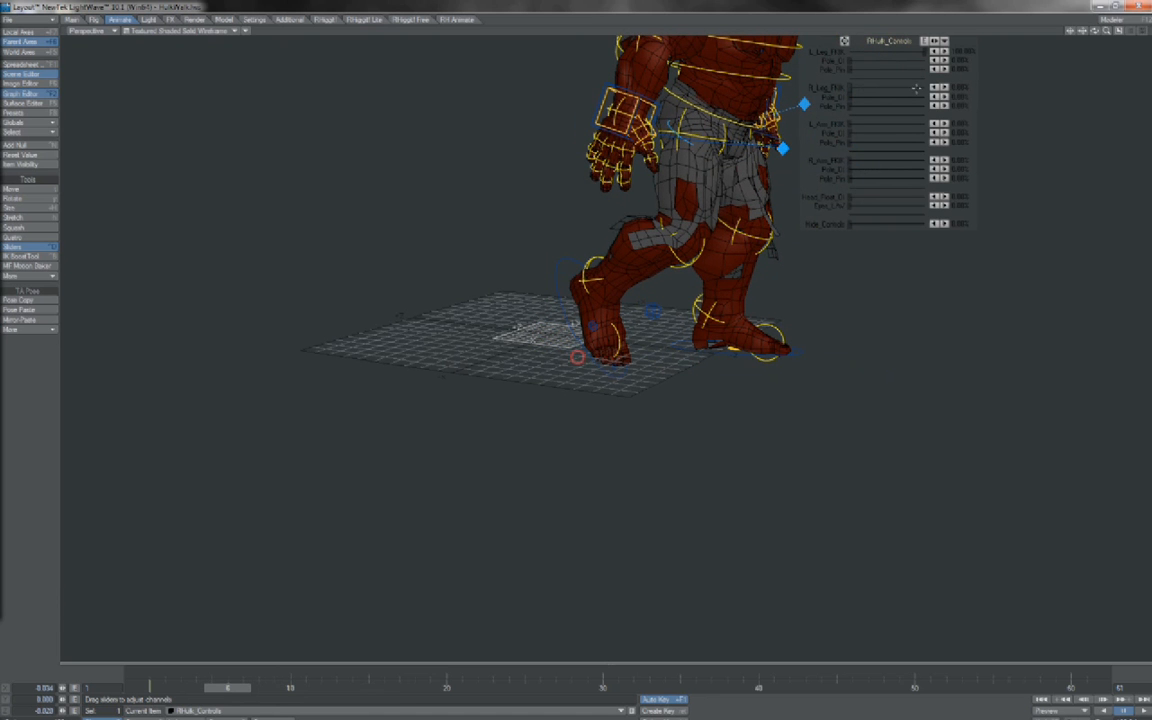
Step: Step forward from frame 6 and back to frame 5 to check how the right leg blends between IK and FK
{"action": "key", "text": "Right"}
{"action": "key", "text": "Right"}
{"action": "key", "text": "Right"}
{"action": "key", "text": "Right"}
{"action": "key", "text": "Right"}
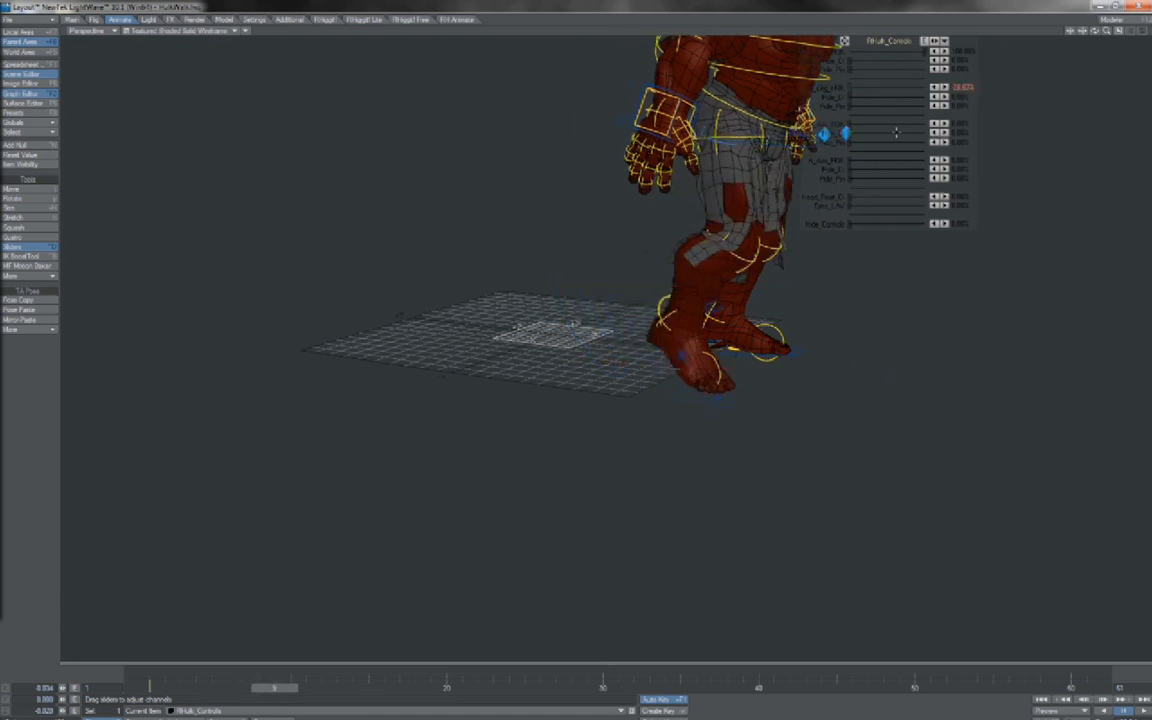
{"action": "key", "text": "Left"}
{"action": "key", "text": "Left"}
{"action": "key", "text": "Left"}
{"action": "key", "text": "Left"}
{"action": "key", "text": "Left"}
{"action": "key", "text": "Left"}
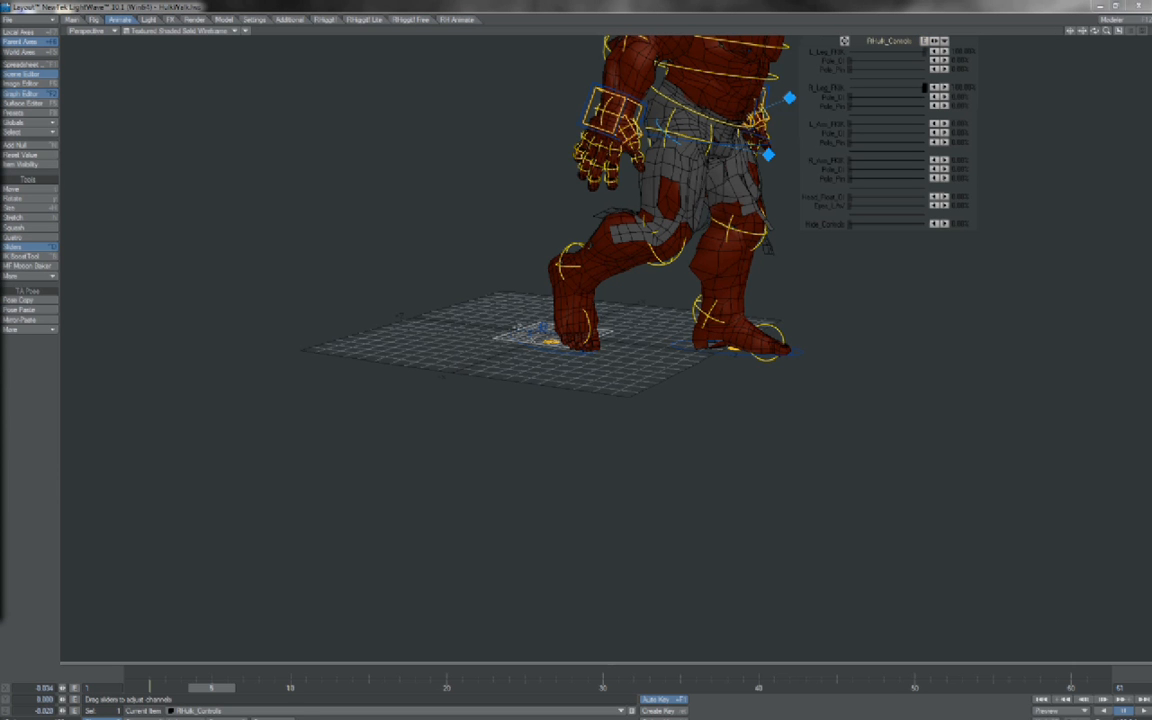
Step: Select all keys of the RHulk_Controls channels in the Graph Editor and set their incoming curve to Linear
{"action": "left_click_drag", "start_coordinate": [0, 50], "coordinate": [571, 85]}
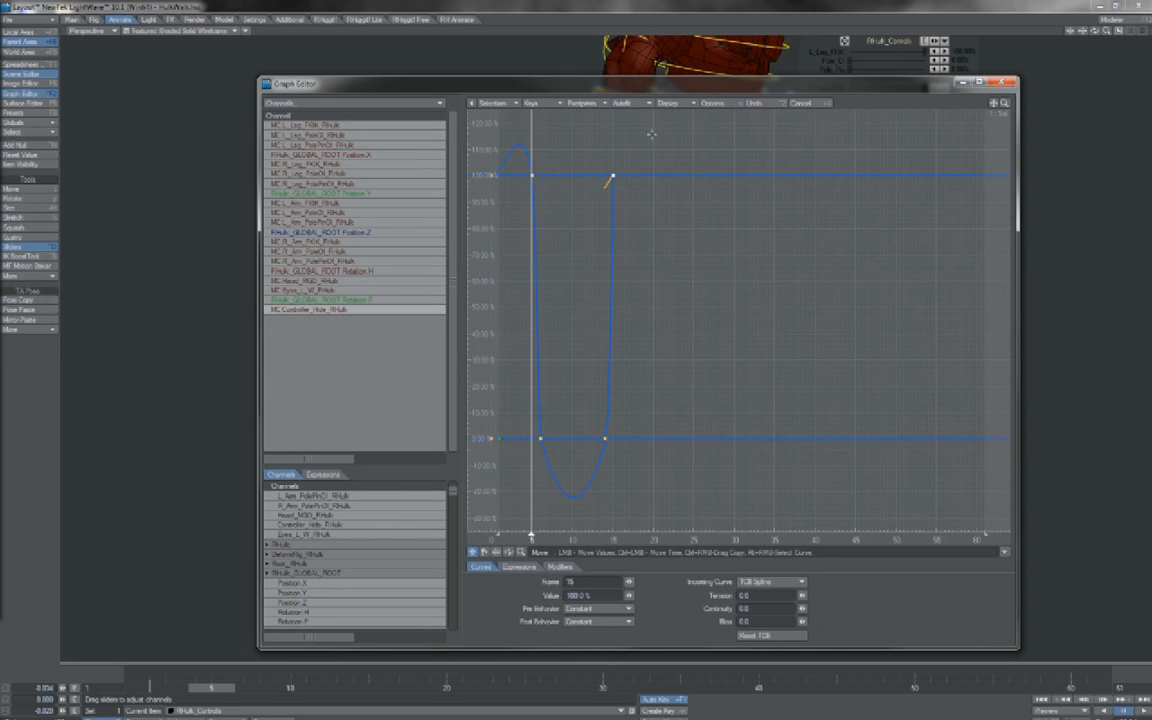
{"action": "left_click_drag", "start_coordinate": [651, 133], "coordinate": [516, 491]}
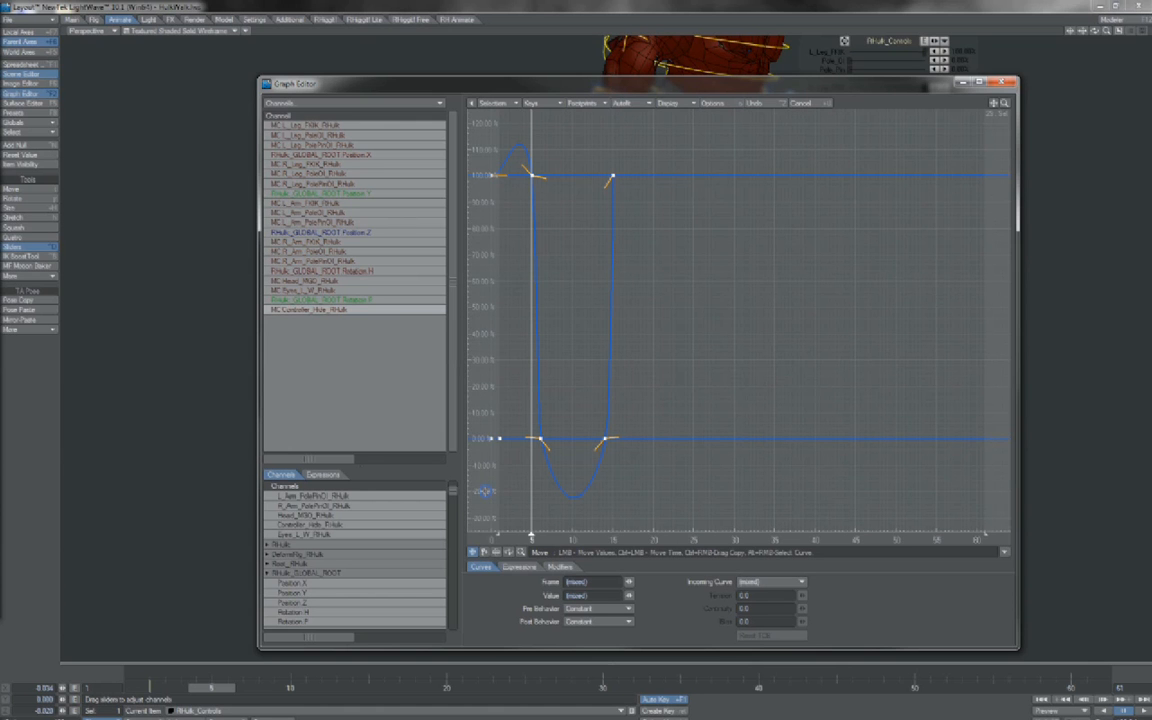
{"action": "left_click", "coordinate": [772, 586]}
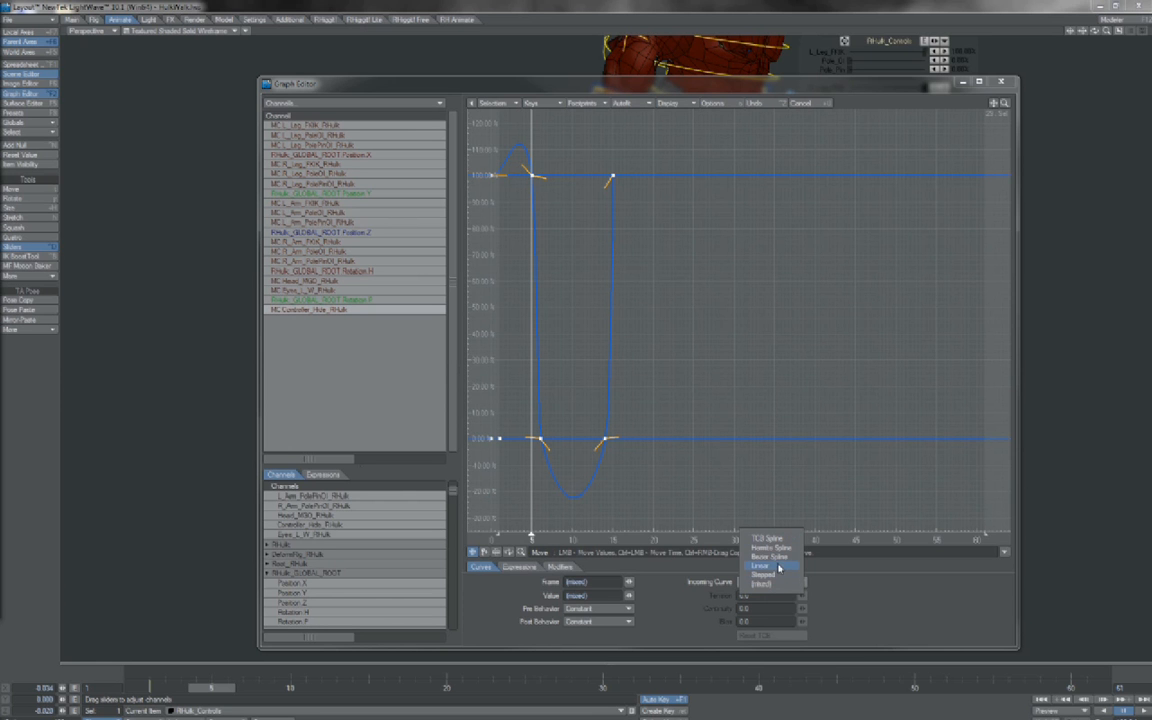
{"action": "left_click", "coordinate": [779, 566]}
{"action": "left_click", "coordinate": [1001, 83]}
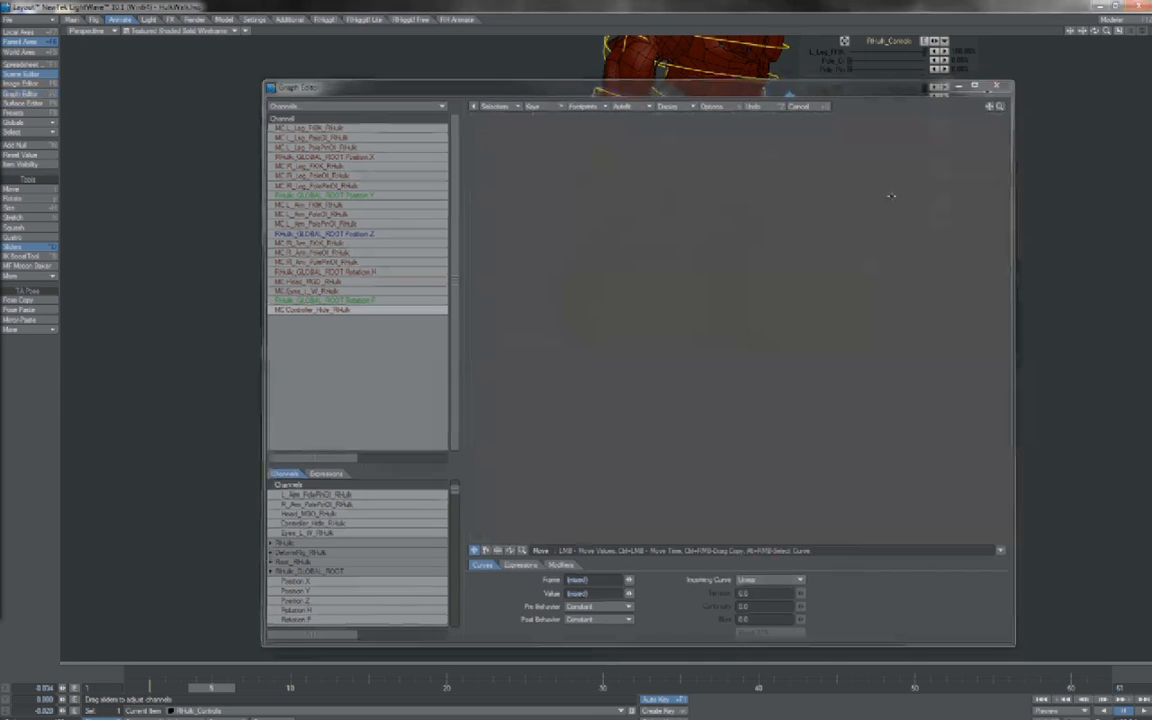
Step: Step forward and back around frames 5 and 6 to check the right leg with the linear FK/IK switch
{"action": "key", "text": "Right"}
{"action": "key", "text": "Right"}
{"action": "key", "text": "Right"}
{"action": "key", "text": "Right"}
{"action": "key", "text": "Right"}
{"action": "key", "text": "Left"}
{"action": "key", "text": "Left"}
{"action": "key", "text": "Left"}
{"action": "key", "text": "Left"}
{"action": "key", "text": "Left"}
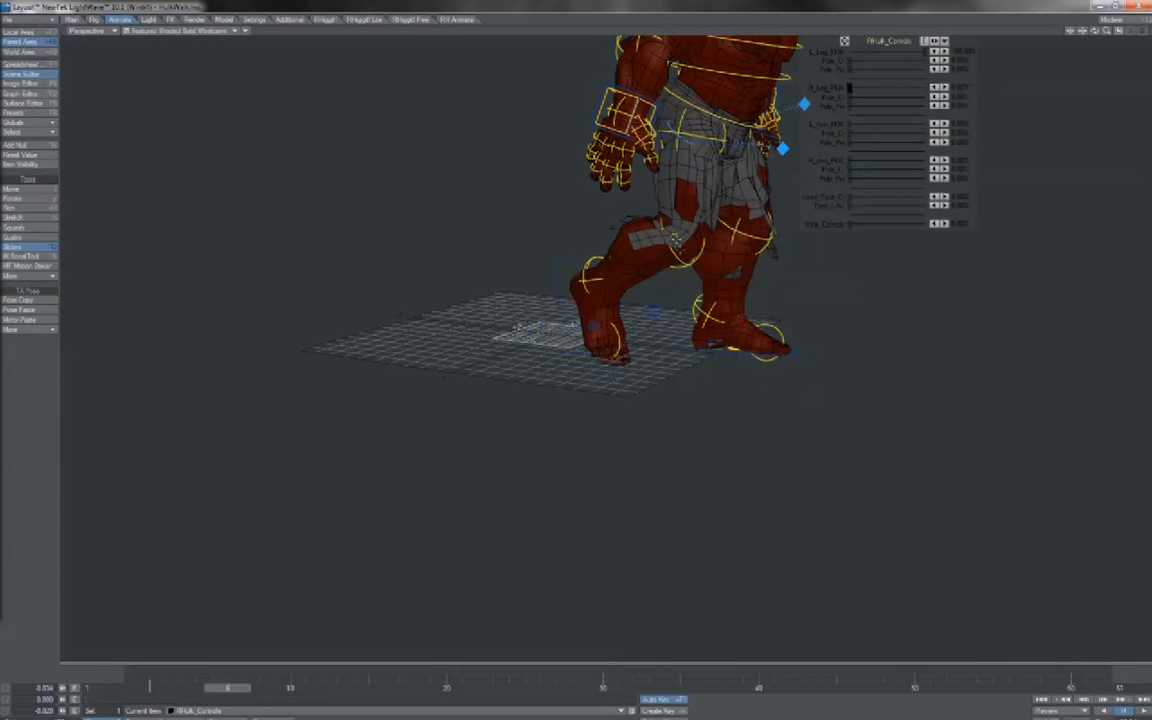
Step: Rotate the right knee at frame 8 to key its bend in the FK swing
{"action": "left_click", "coordinate": [674, 261]}
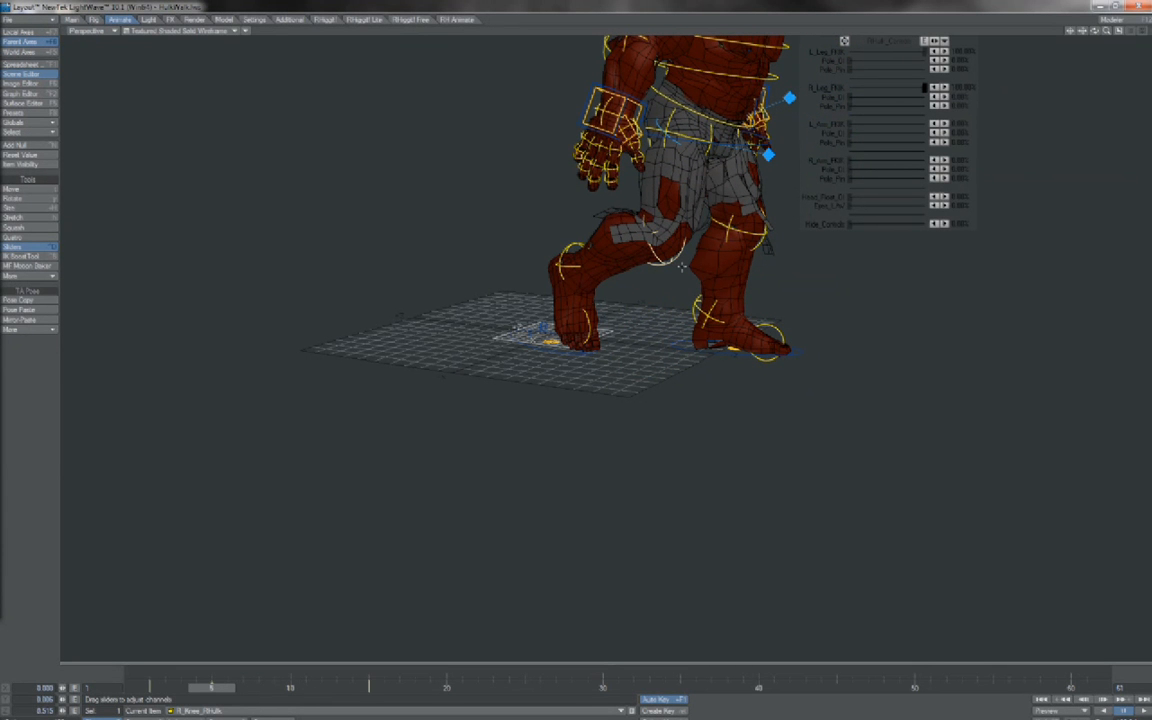
{"action": "key", "text": "y"}
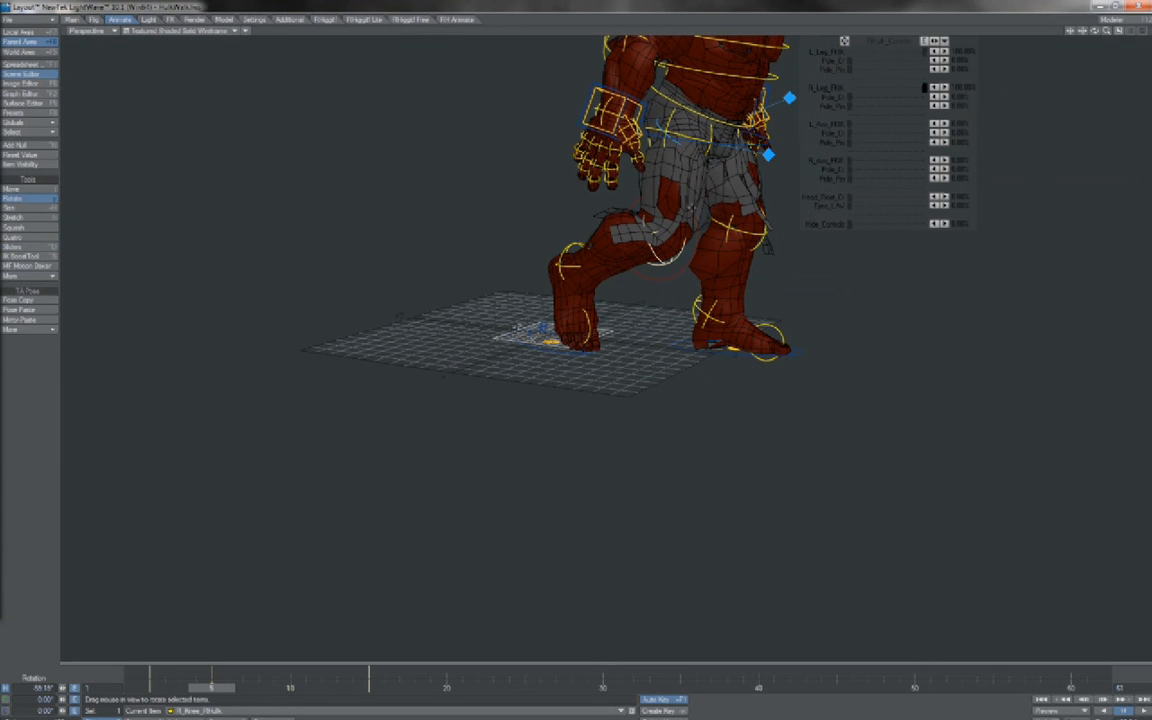
{"action": "key", "text": "Right"}
{"action": "key", "text": "Right"}
{"action": "key", "text": "Right"}
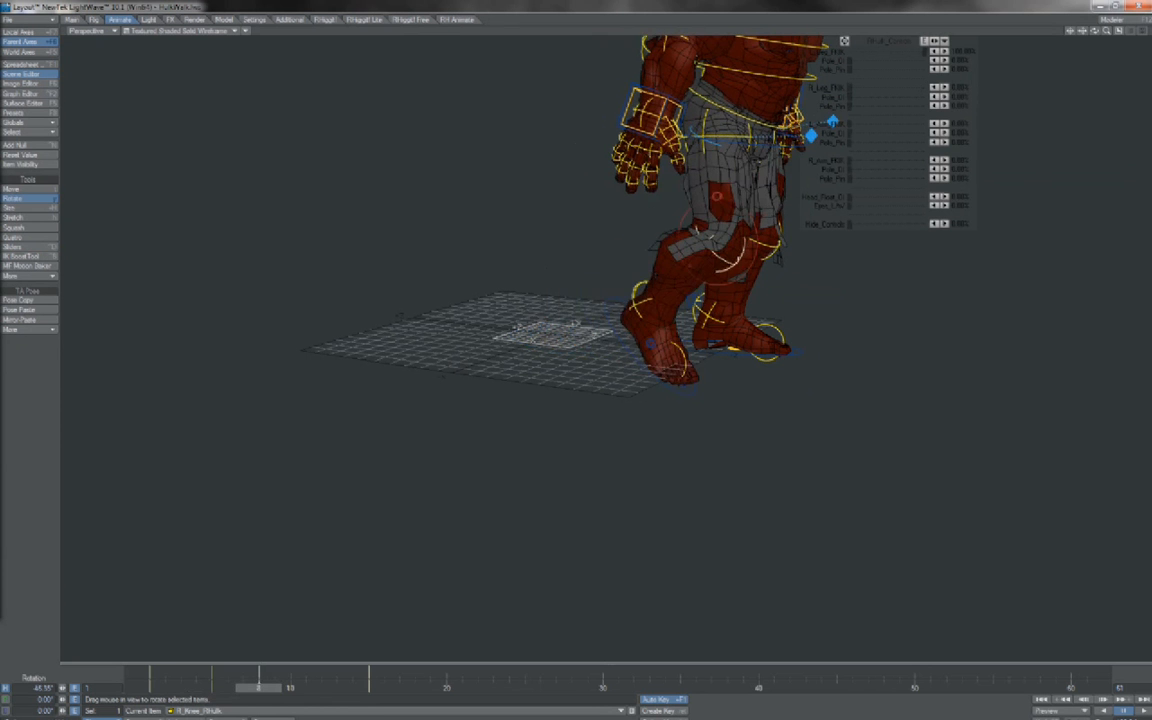
{"action": "mouse_move", "coordinate": [717, 197]}
{"action": "left_mouse_down"}
{"action": "mouse_move", "coordinate": [728, 204]}
{"action": "mouse_move", "coordinate": [661, 275]}
{"action": "left_mouse_up"}
Step: Rotate the right hip, foot and toes at frame 8 to complete the lifted-leg passing pose
{"action": "key", "text": "Up"}
{"action": "mouse_move", "coordinate": [742, 107]}
{"action": "left_mouse_down"}
{"action": "mouse_move", "coordinate": [742, 120]}
{"action": "mouse_move", "coordinate": [742, 92]}
{"action": "mouse_move", "coordinate": [577, 358]}
{"action": "left_mouse_up"}
{"action": "key", "text": "Down"}
{"action": "key", "text": "Down"}
{"action": "mouse_move", "coordinate": [688, 239]}
{"action": "left_mouse_down"}
{"action": "mouse_move", "coordinate": [650, 258]}
{"action": "mouse_move", "coordinate": [711, 342]}
{"action": "mouse_move", "coordinate": [693, 353]}
{"action": "left_mouse_up"}
{"action": "key", "text": "Down"}
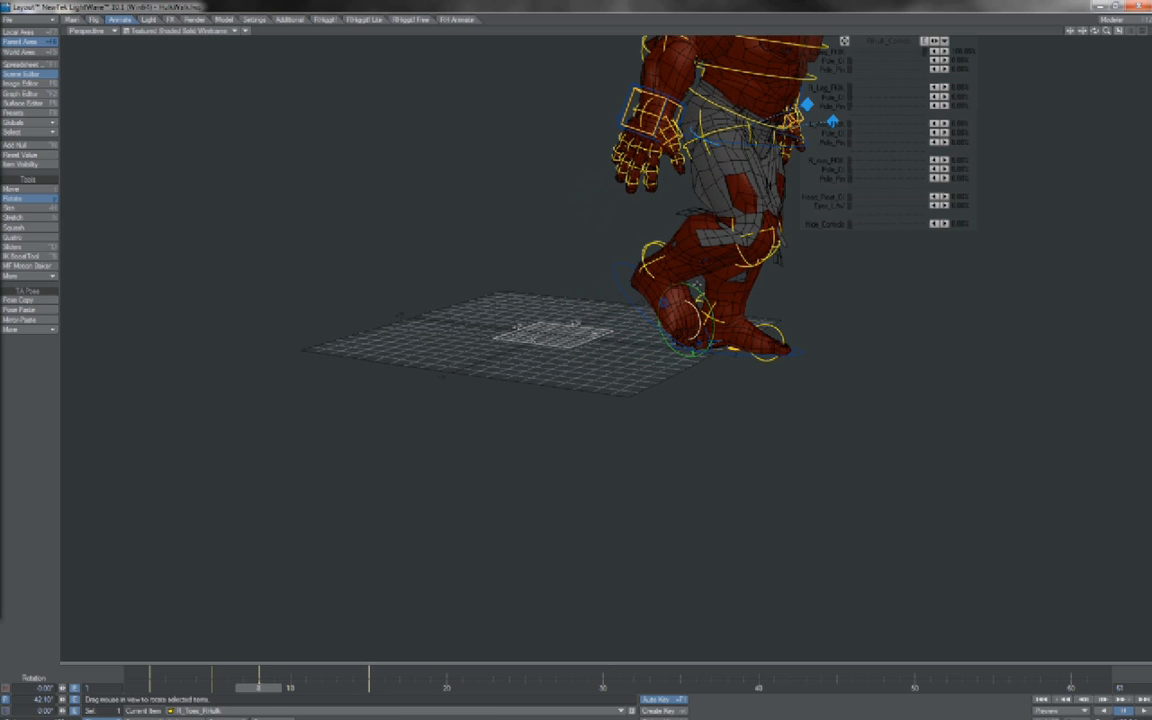
Step: Step through the frames between 8 and 17 to check the right leg's swing
{"action": "key", "text": "Right"}
{"action": "key", "text": "Right"}
{"action": "key", "text": "Right"}
{"action": "key", "text": "Right"}
{"action": "key", "text": "Right"}
{"action": "key", "text": "Right"}
{"action": "key", "text": "Right"}
{"action": "key", "text": "Right"}
{"action": "key", "text": "Right"}
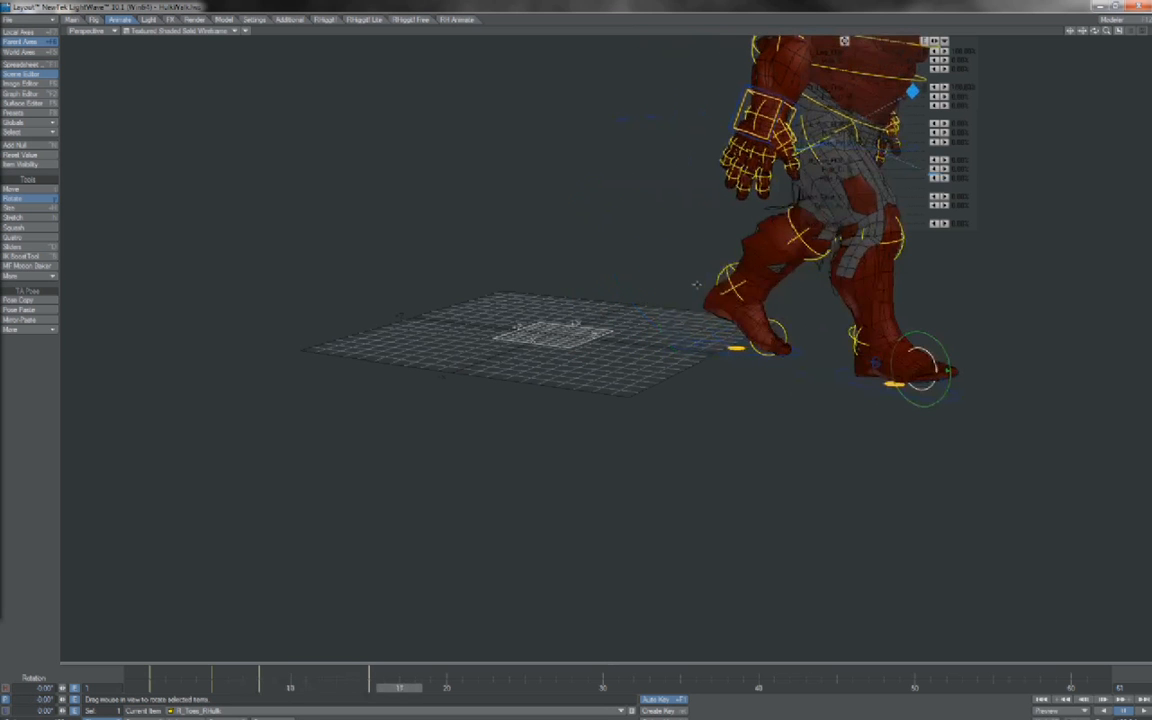
{"action": "key", "text": "shift+Left"}
{"action": "key", "text": "shift+Left"}
{"action": "key", "text": "Right"}
{"action": "key", "text": "Right"}
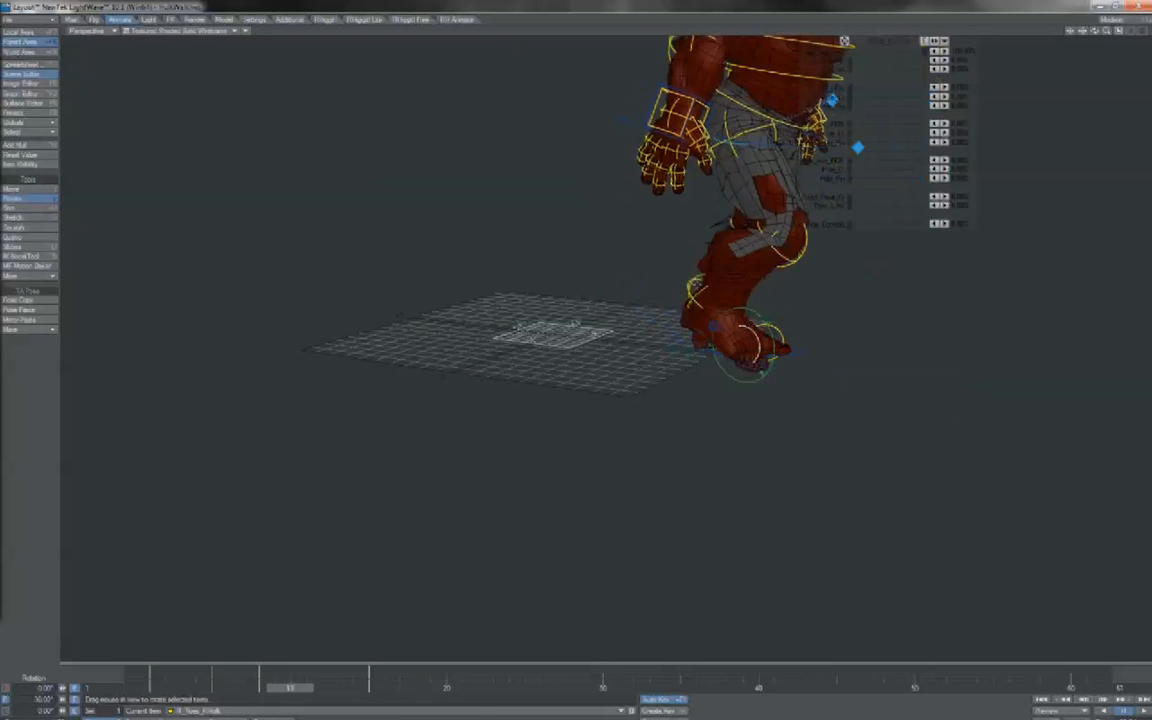
Step: Rotate the right hip at frame 12 to carry the leg further forward
{"action": "key", "text": "Right"}
{"action": "key", "text": "Right"}
{"action": "key", "text": "Up"}
{"action": "key", "text": "Up"}
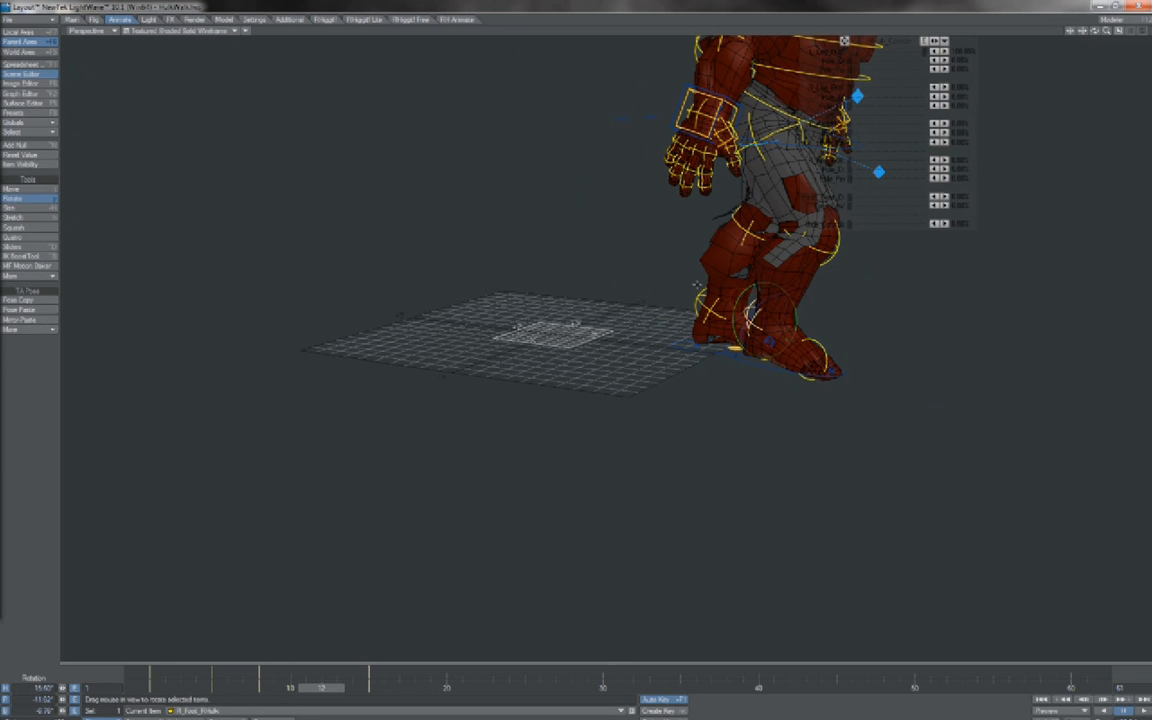
{"action": "key", "text": "Up"}
{"action": "left_click_drag", "start_coordinate": [801, 127], "coordinate": [797, 110]}
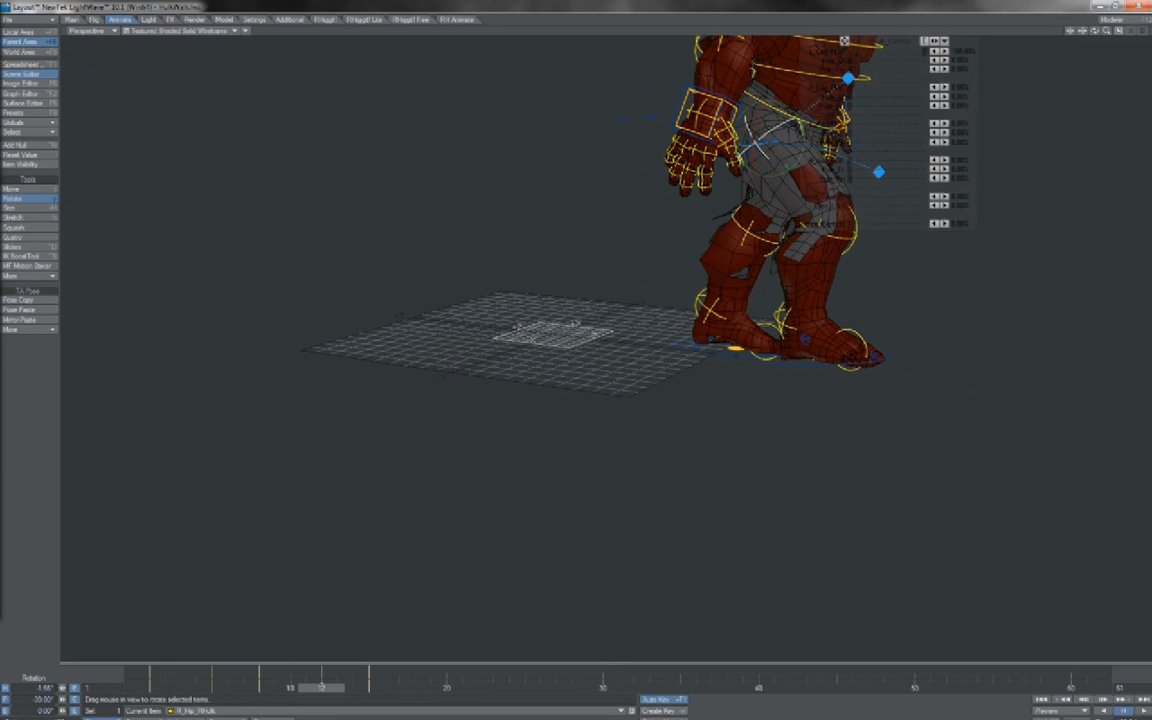
Step: Step back and forth between frames 2 and 17 to check the right leg's full FK swing and its return to IK
{"action": "key", "text": "Right"}
{"action": "key", "text": "Right"}
{"action": "key", "text": "Right"}
{"action": "key", "text": "Right"}
{"action": "key", "text": "Right"}
{"action": "key", "text": "Right"}
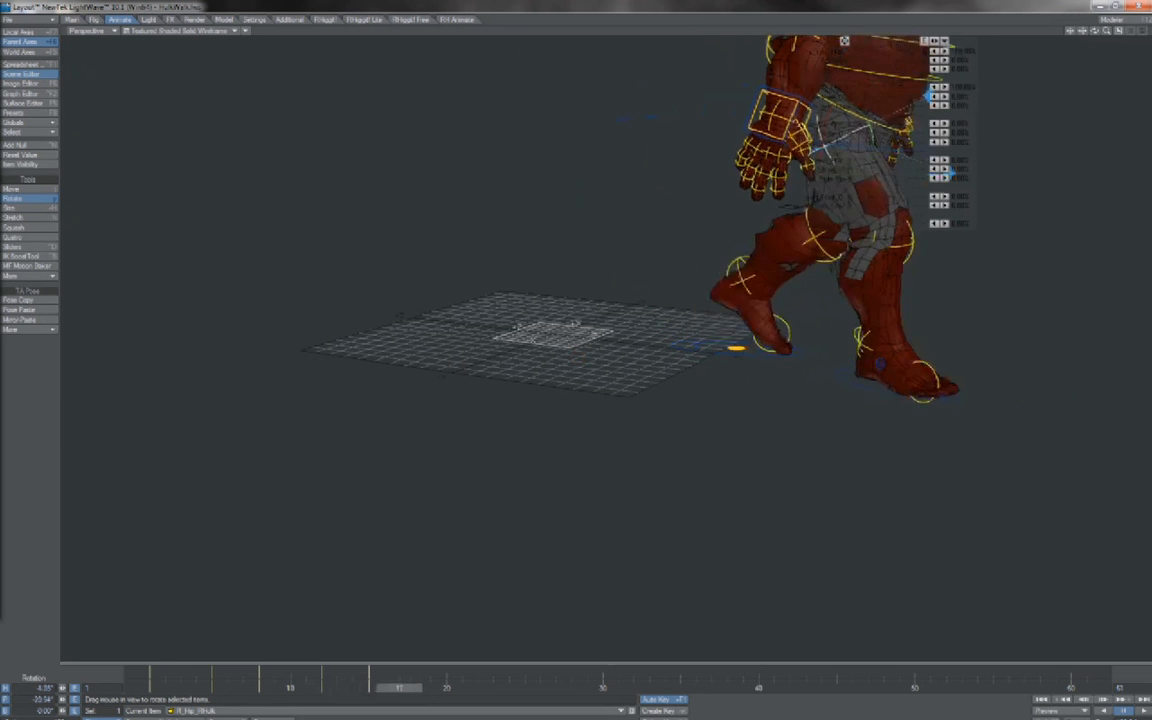
{"action": "key", "text": "Left"}
{"action": "key", "text": "Left"}
{"action": "key", "text": "Left"}
{"action": "key", "text": "Left"}
{"action": "key", "text": "Left"}
{"action": "key", "text": "Left"}
{"action": "key", "text": "Left"}
{"action": "key", "text": "Left"}
{"action": "key", "text": "Left"}
{"action": "key", "text": "Left"}
{"action": "key", "text": "Left"}
{"action": "key", "text": "Left"}
{"action": "key", "text": "Left"}
{"action": "key", "text": "Left"}
{"action": "key", "text": "Left"}
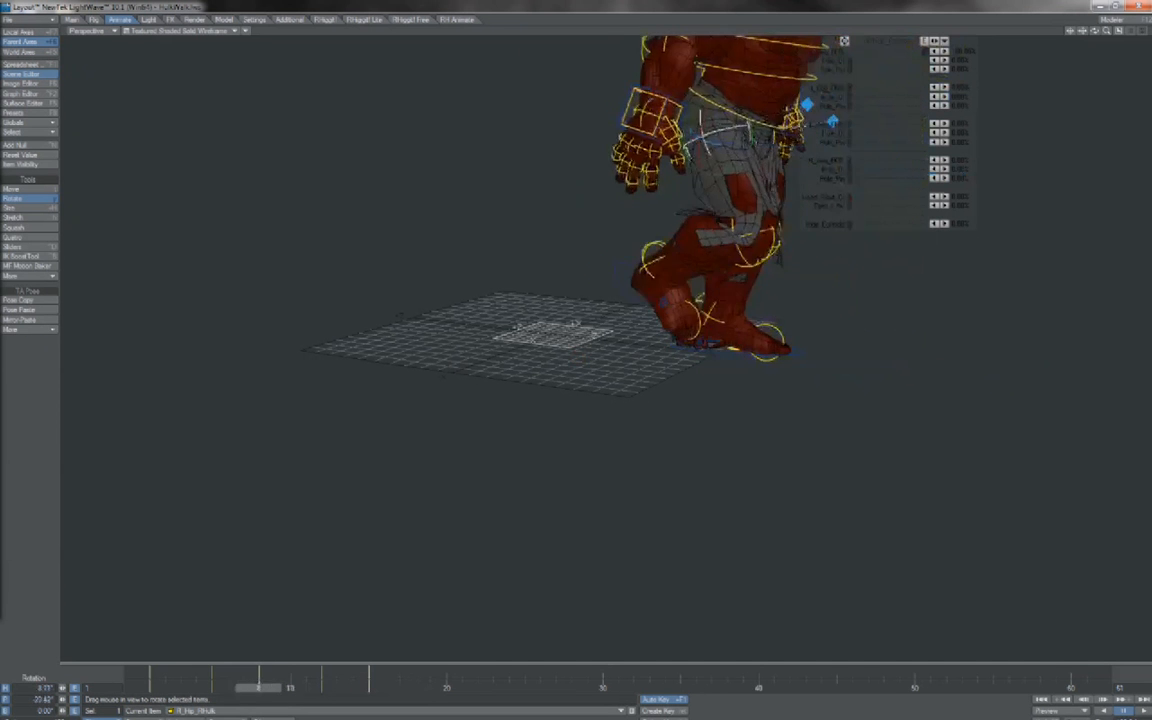
{"action": "key", "text": "Right"}
{"action": "key", "text": "Right"}
{"action": "key", "text": "Right"}
{"action": "key", "text": "Right"}
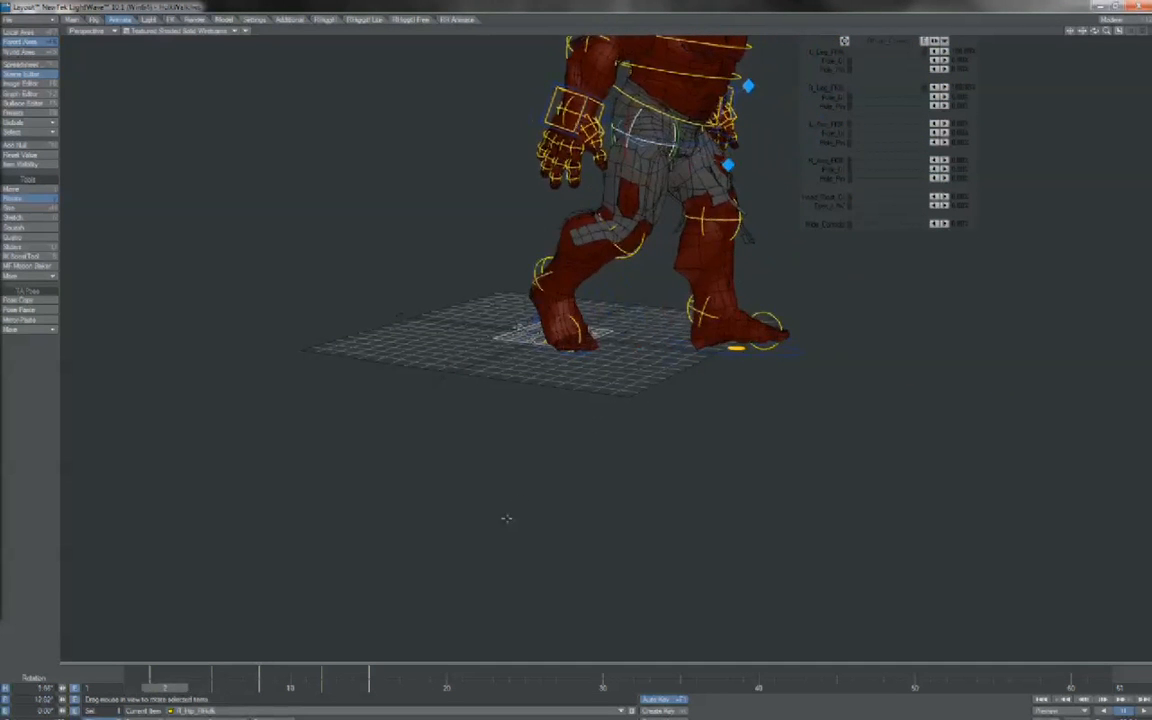
{"action": "key", "text": "Right"}
{"action": "key", "text": "Right"}
{"action": "key", "text": "Right"}
{"action": "key", "text": "Right"}
{"action": "key", "text": "Right"}
{"action": "key", "text": "Right"}
{"action": "key", "text": "Right"}
{"action": "key", "text": "Right"}
{"action": "key", "text": "Right"}
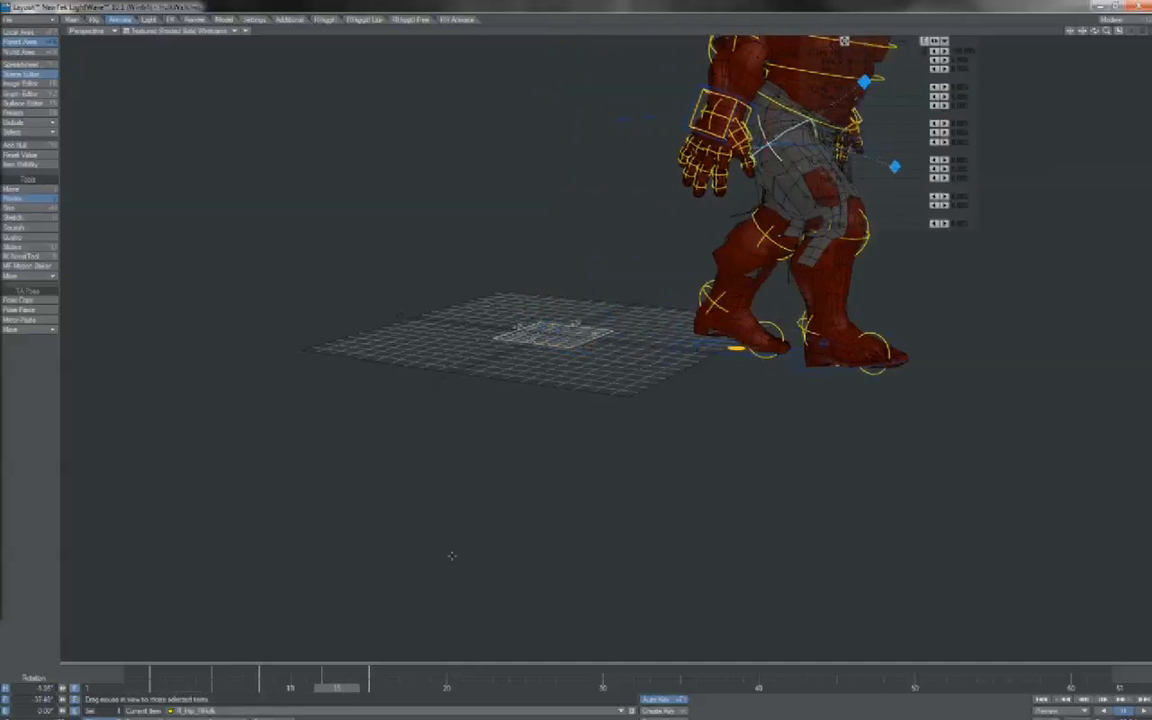
{"action": "key", "text": "Left"}
{"action": "key", "text": "Left"}
{"action": "key", "text": "Left"}
{"action": "key", "text": "Left"}
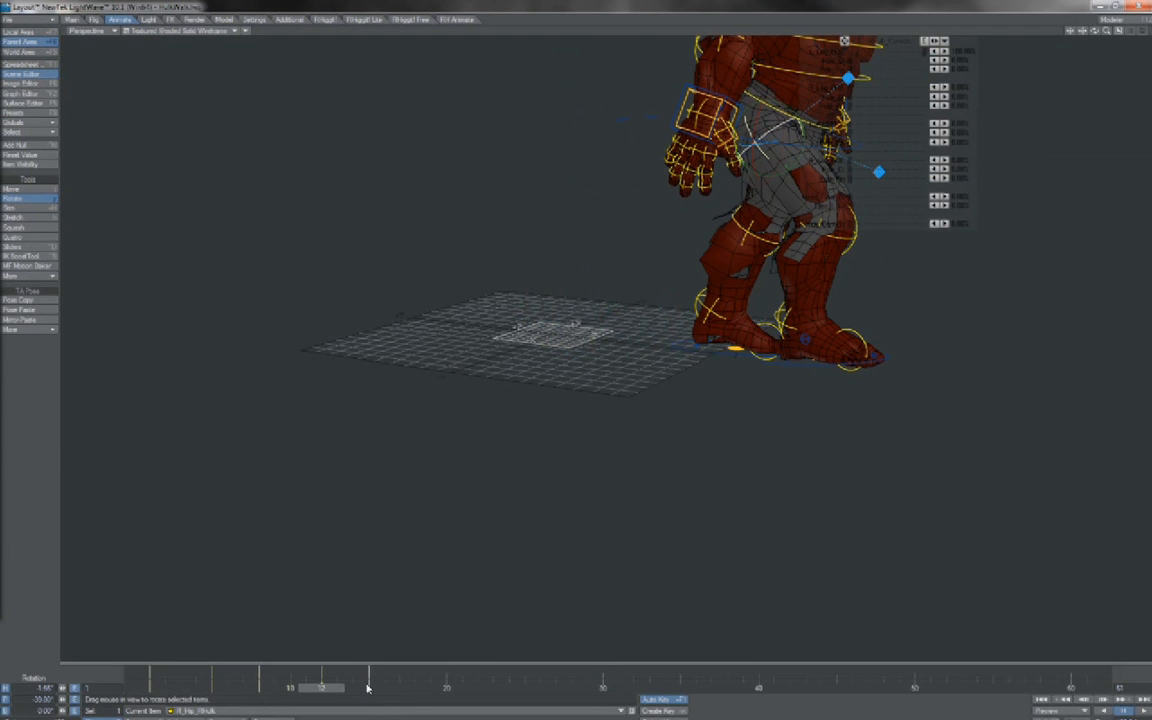
{"action": "key", "text": "Left"}
{"action": "key", "text": "Left"}
{"action": "key", "text": "Left"}
{"action": "key", "text": "Left"}
{"action": "key", "text": "Left"}
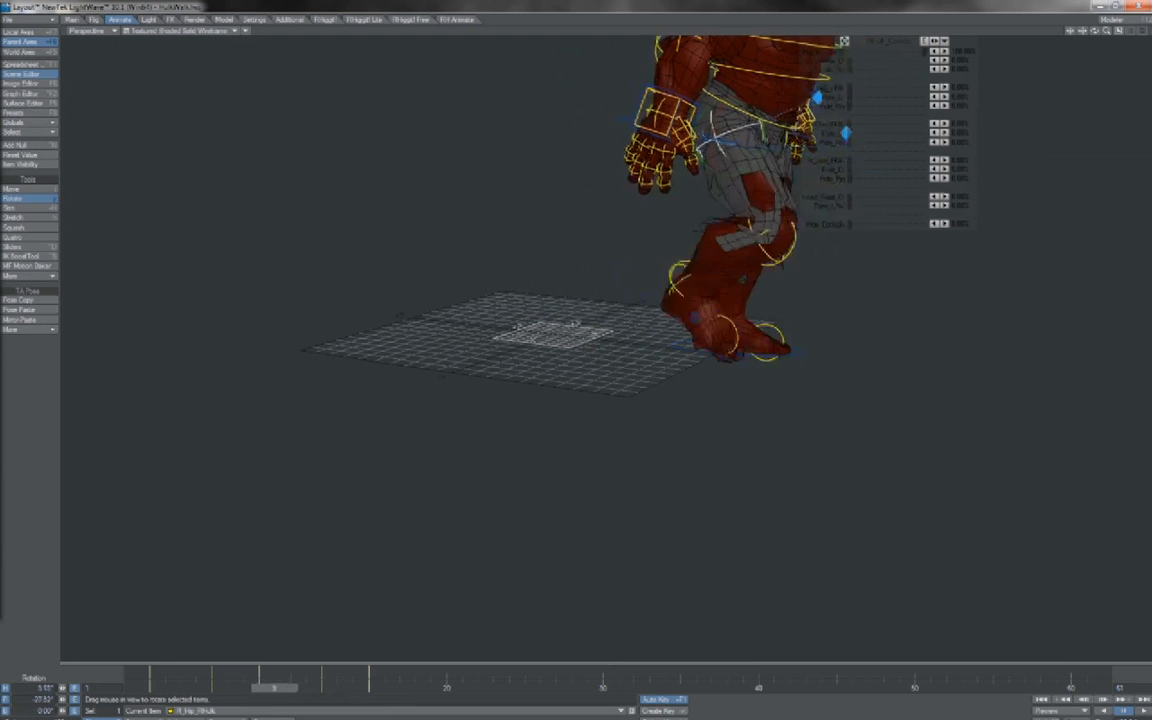
{"action": "key", "text": "Left"}
{"action": "key", "text": "Left"}
{"action": "key", "text": "Left"}
{"action": "key", "text": "Left"}
{"action": "key", "text": "Left"}
{"action": "key", "text": "Left"}
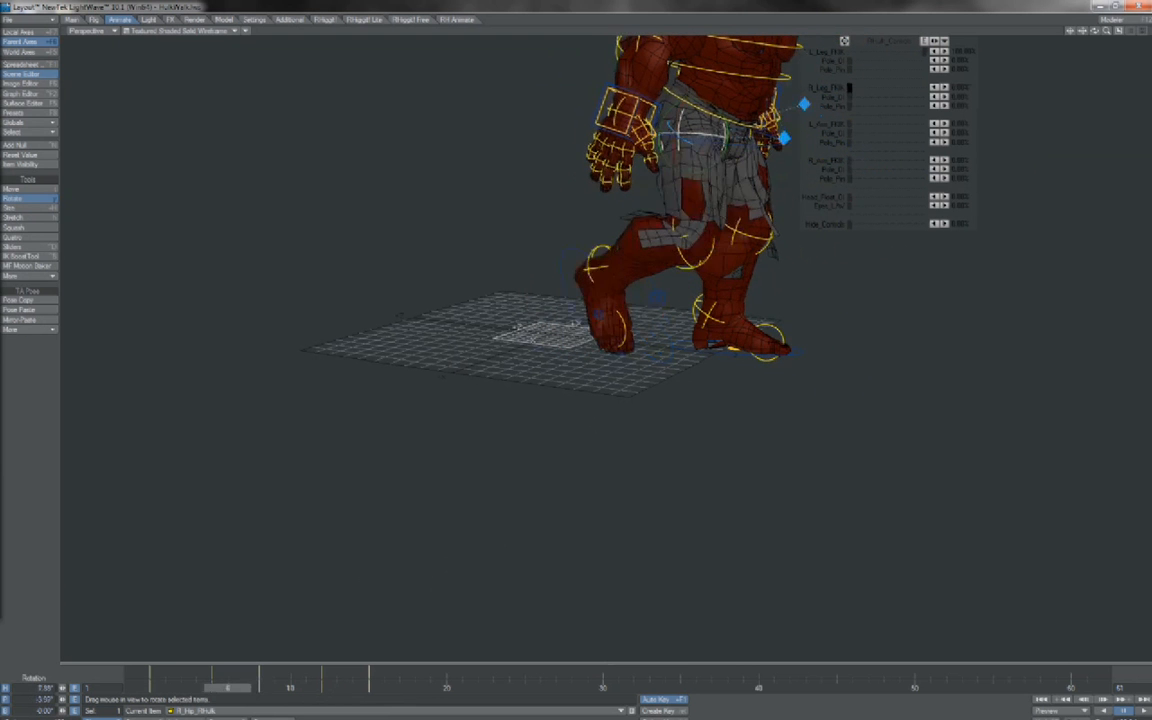
{"action": "key", "text": "Right"}
{"action": "key", "text": "Right"}
{"action": "key", "text": "Right"}
{"action": "key", "text": "Right"}
{"action": "key", "text": "Right"}
{"action": "key", "text": "Right"}
{"action": "key", "text": "Right"}
{"action": "key", "text": "Right"}
{"action": "key", "text": "Right"}
{"action": "key", "text": "Right"}
{"action": "key", "text": "Right"}
{"action": "key", "text": "Right"}
{"action": "key", "text": "Right"}
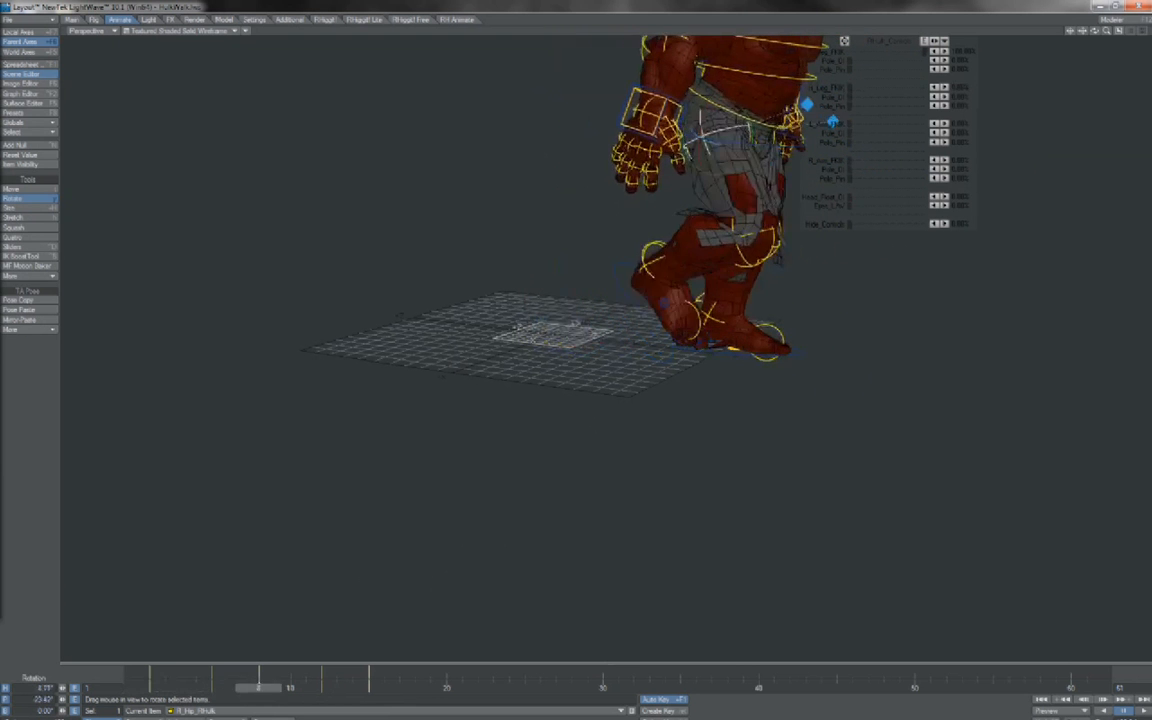
{"action": "key", "text": "Right"}
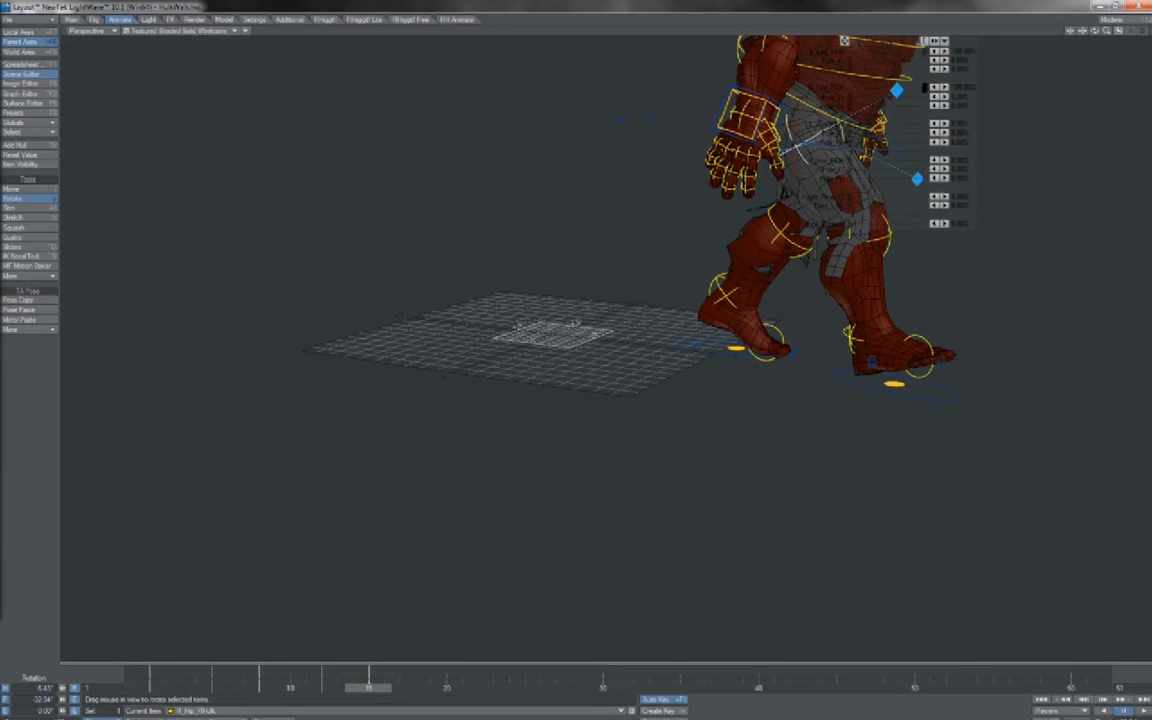
{"action": "key", "text": "Left"}
Step: Rotate the hips root control at frame 1, working from a back view of the whole character
{"action": "mouse_move", "coordinate": [150, 689]}
{"action": "left_mouse_down"}
{"action": "mouse_move", "coordinate": [447, 690]}
{"action": "mouse_move", "coordinate": [149, 689]}
{"action": "left_mouse_up"}
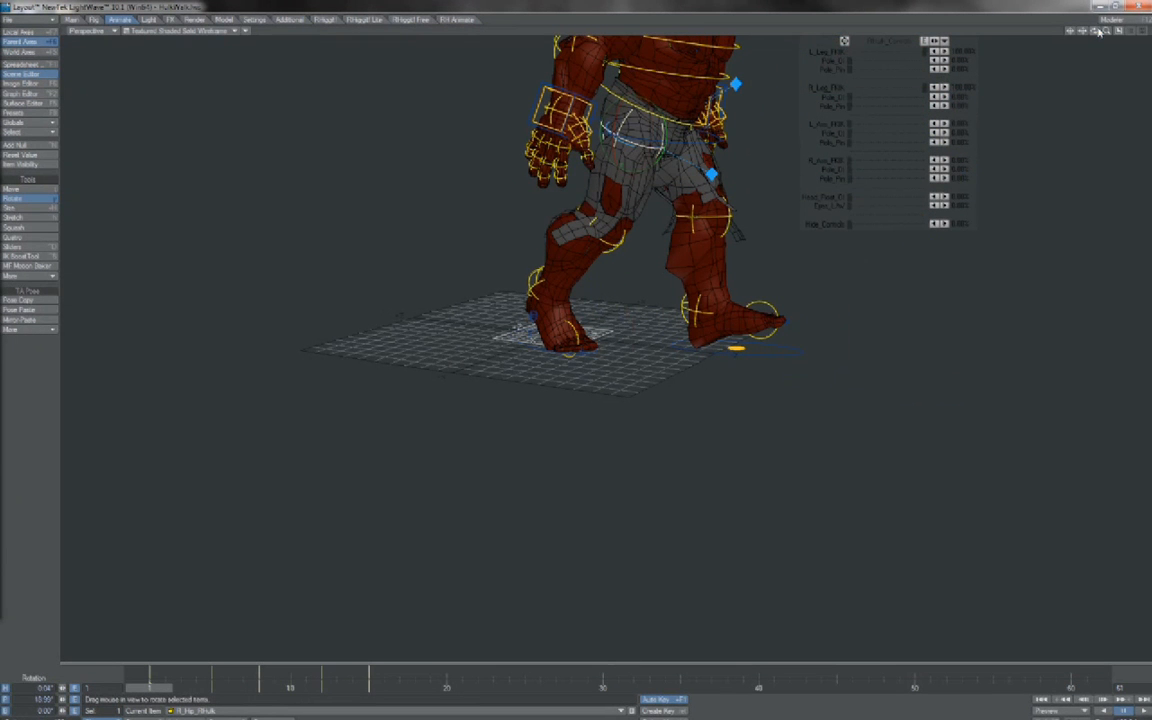
{"action": "left_click_drag", "start_coordinate": [1084, 30], "coordinate": [1084, 90]}
{"action": "left_click_drag", "start_coordinate": [1095, 30], "coordinate": [1150, 62]}
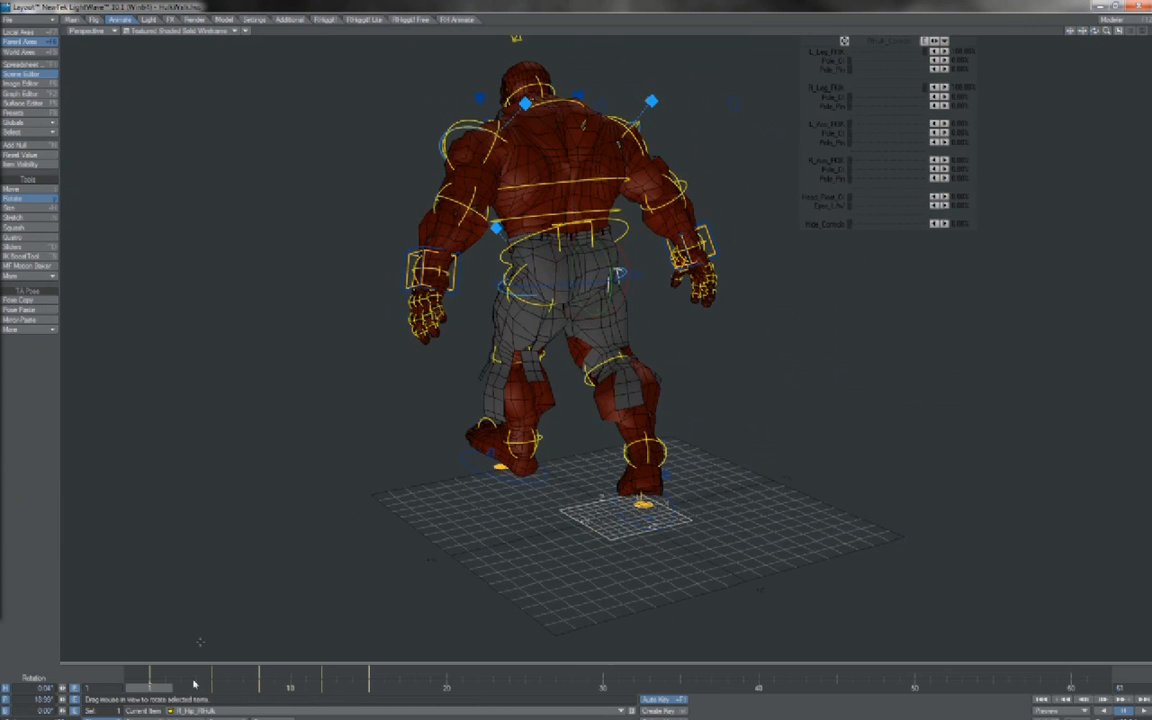
{"action": "mouse_move", "coordinate": [150, 688]}
{"action": "left_mouse_down"}
{"action": "mouse_move", "coordinate": [760, 688]}
{"action": "mouse_move", "coordinate": [150, 688]}
{"action": "left_mouse_up"}
{"action": "left_click", "coordinate": [591, 234]}
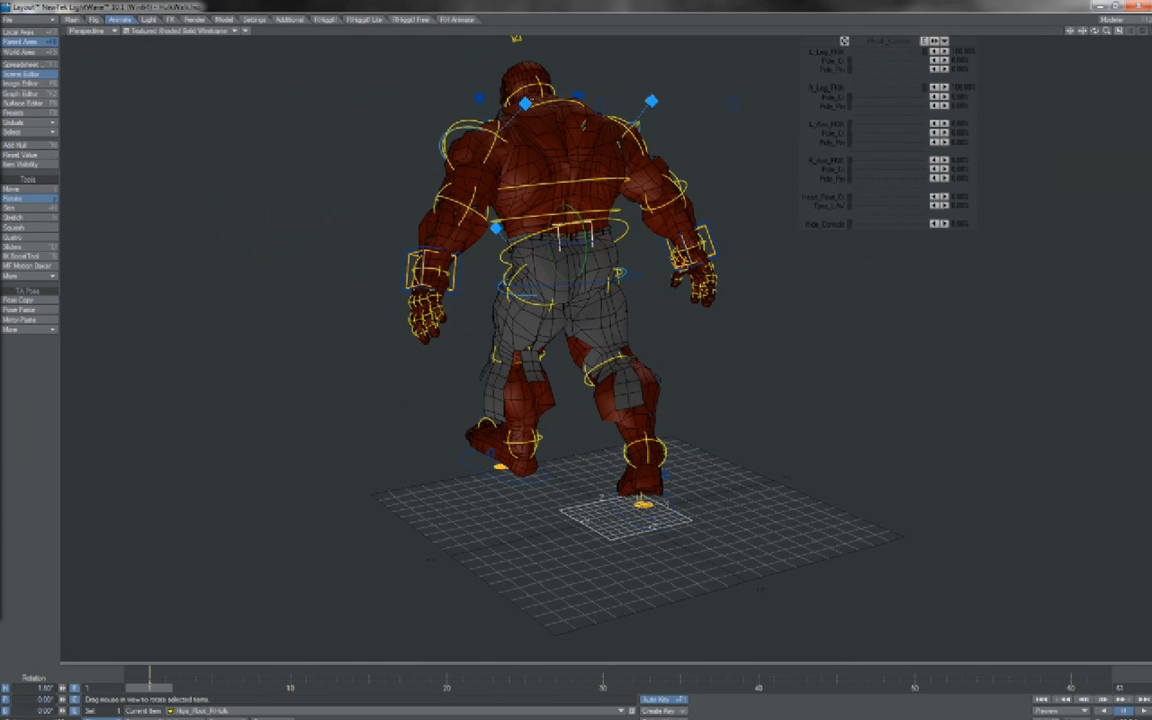
{"action": "left_click_drag", "start_coordinate": [570, 357], "coordinate": [594, 357]}
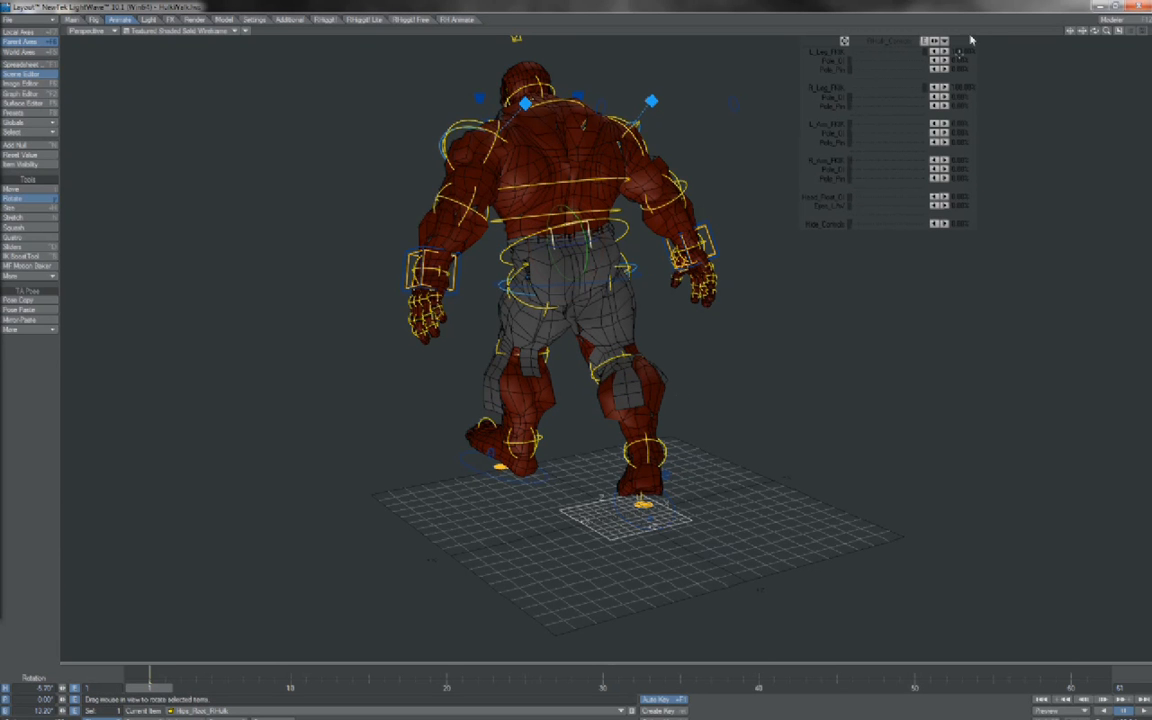
Step: Create motion keys at frame 15 for the right leg's FK controls, going from the toes up through foot and knee to the hip
{"action": "left_click_drag", "start_coordinate": [1094, 30], "coordinate": [990, 32]}
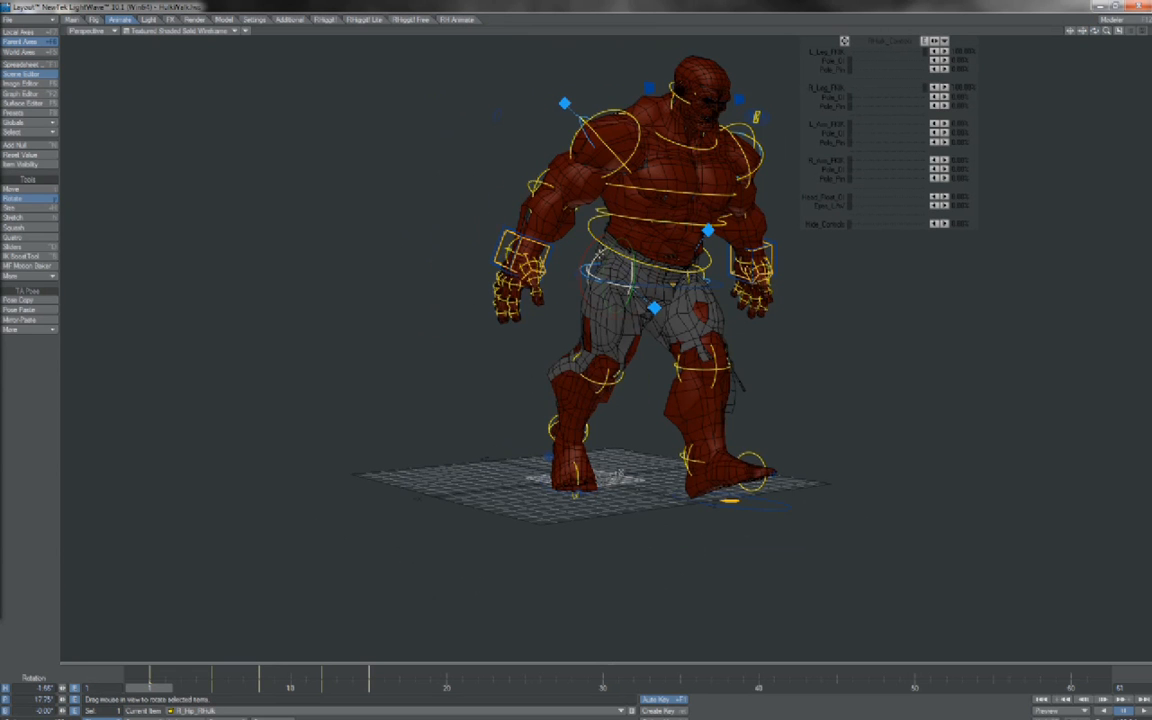
{"action": "left_click_drag", "start_coordinate": [591, 254], "coordinate": [599, 254]}
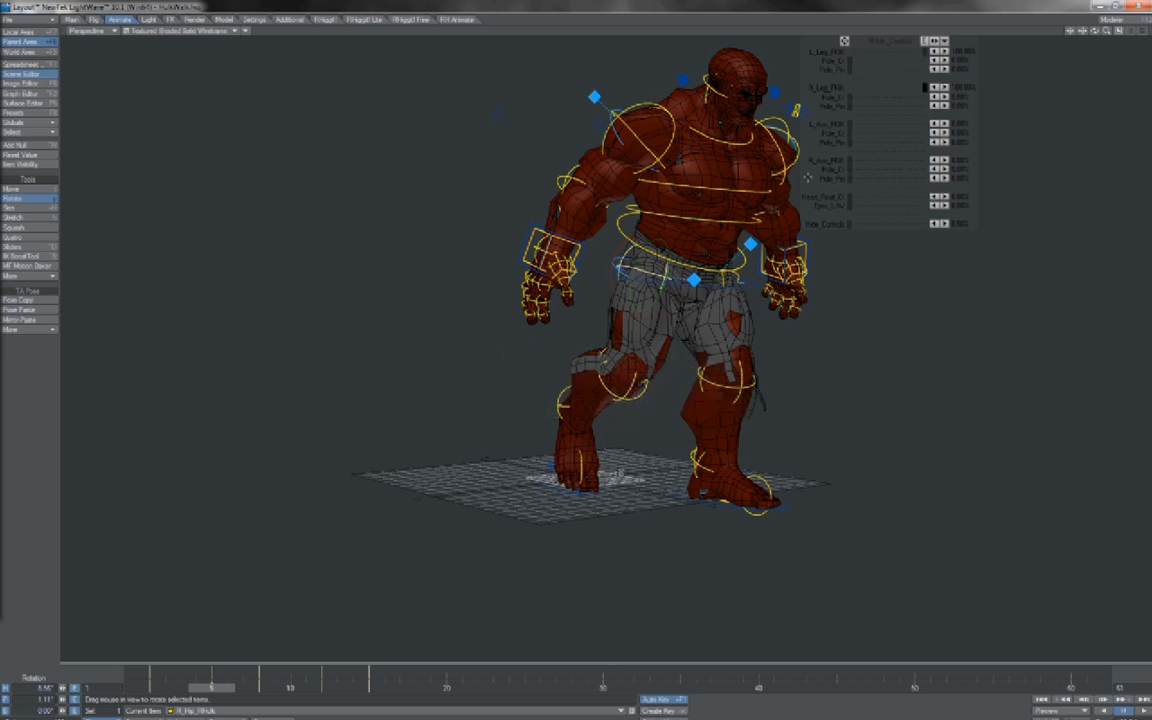
{"action": "key", "text": "Down"}
{"action": "key", "text": "Down"}
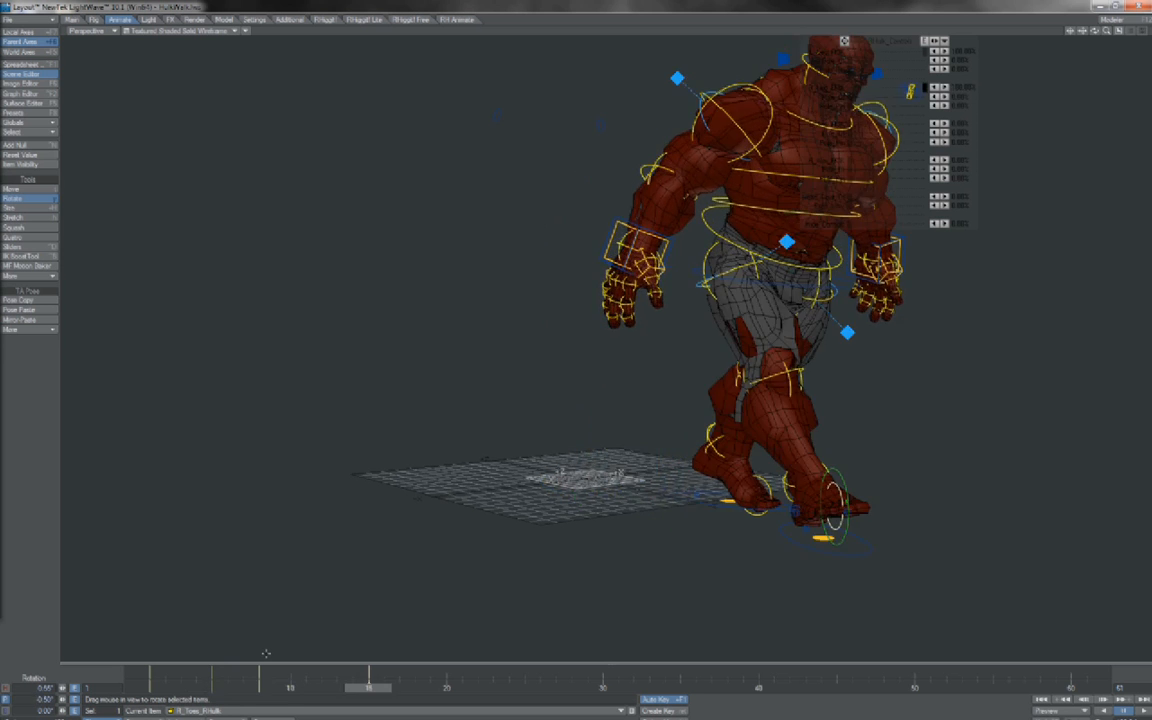
{"action": "key", "text": "Return"}
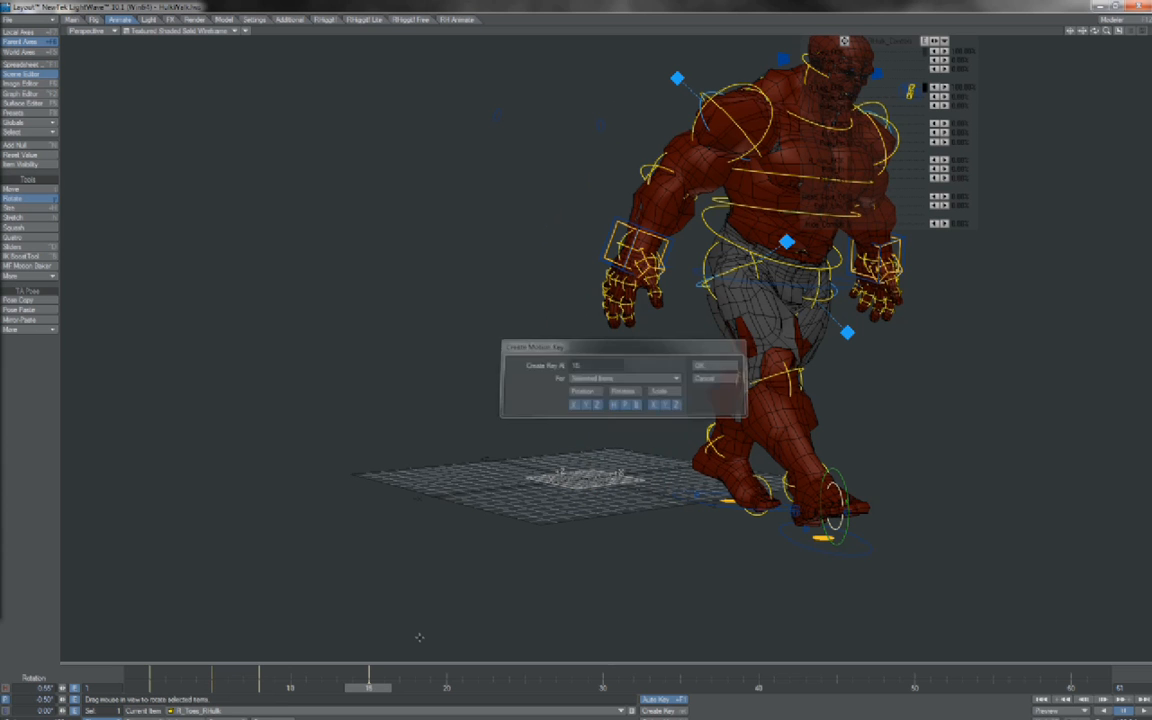
{"action": "key", "text": "Return"}
{"action": "key", "text": "Up"}
{"action": "key", "text": "Return"}
{"action": "key", "text": "Return"}
{"action": "key", "text": "Up"}
{"action": "key", "text": "Return"}
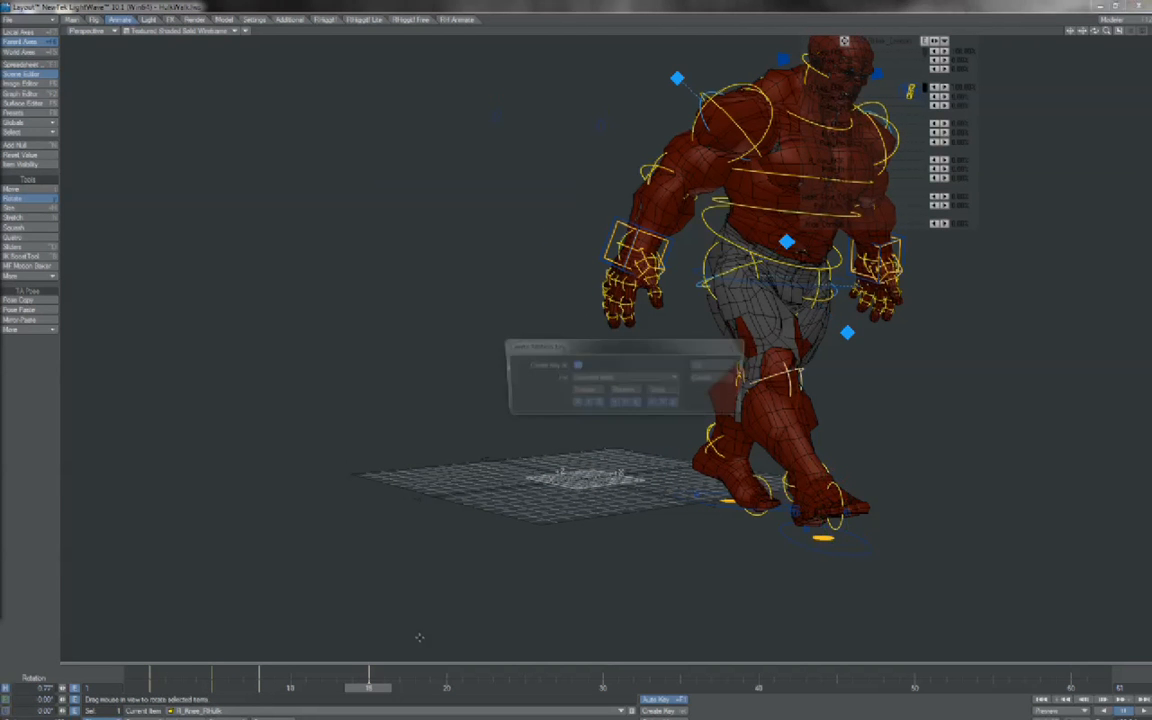
{"action": "key", "text": "Return"}
{"action": "key", "text": "Return"}
{"action": "key", "text": "Return"}
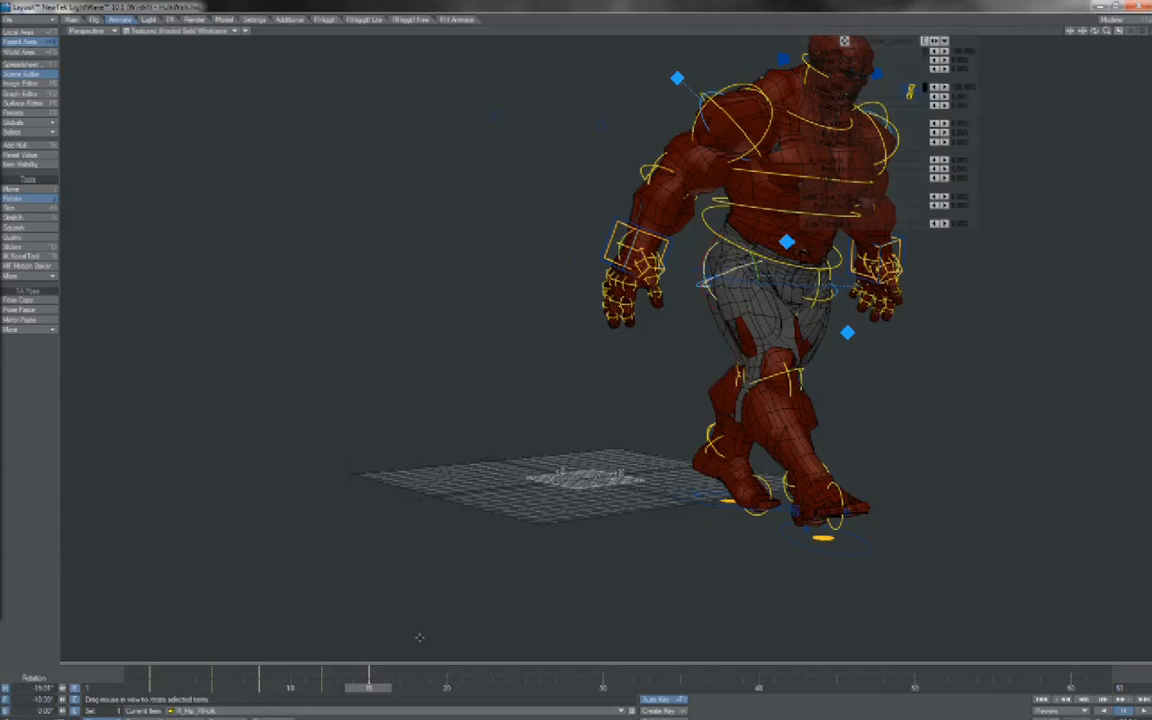
Step: Jump between the right hip's keys at frames 8, 12 and 15 to compare the leg poses
{"action": "key", "text": "shift+Left"}
{"action": "key", "text": "shift+Left"}
{"action": "key", "text": "shift+Left"}
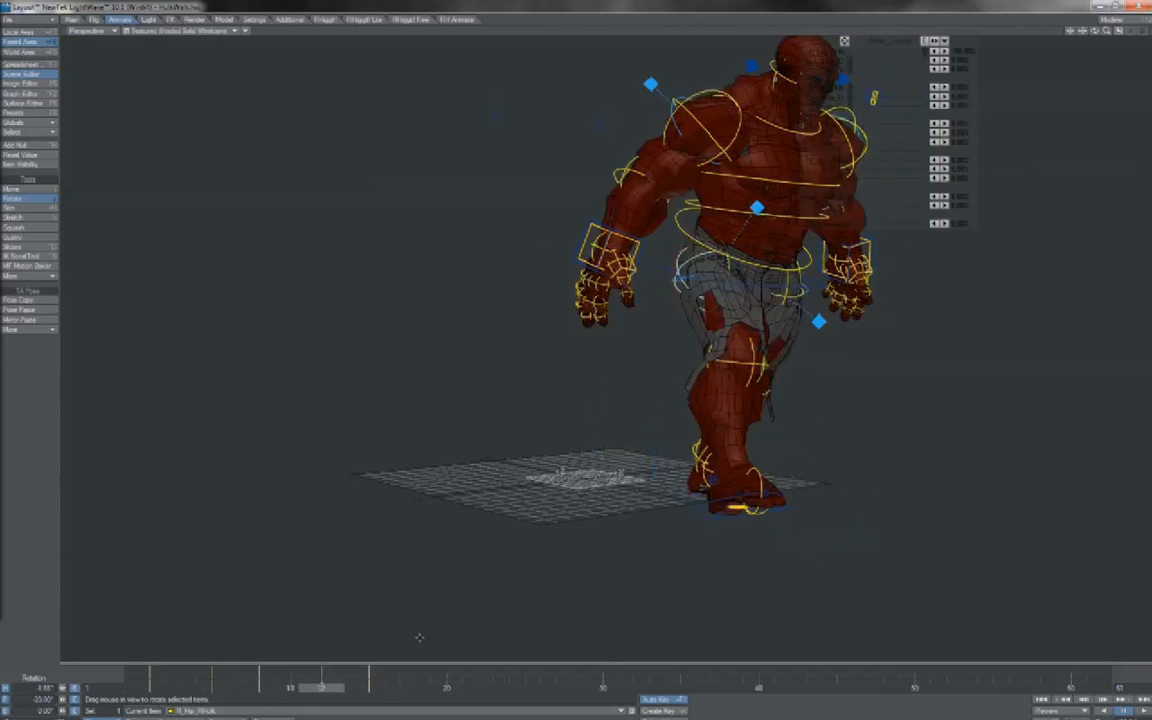
{"action": "key", "text": "shift+Right"}
{"action": "key", "text": "shift+Left"}
{"action": "key", "text": "shift+Right"}
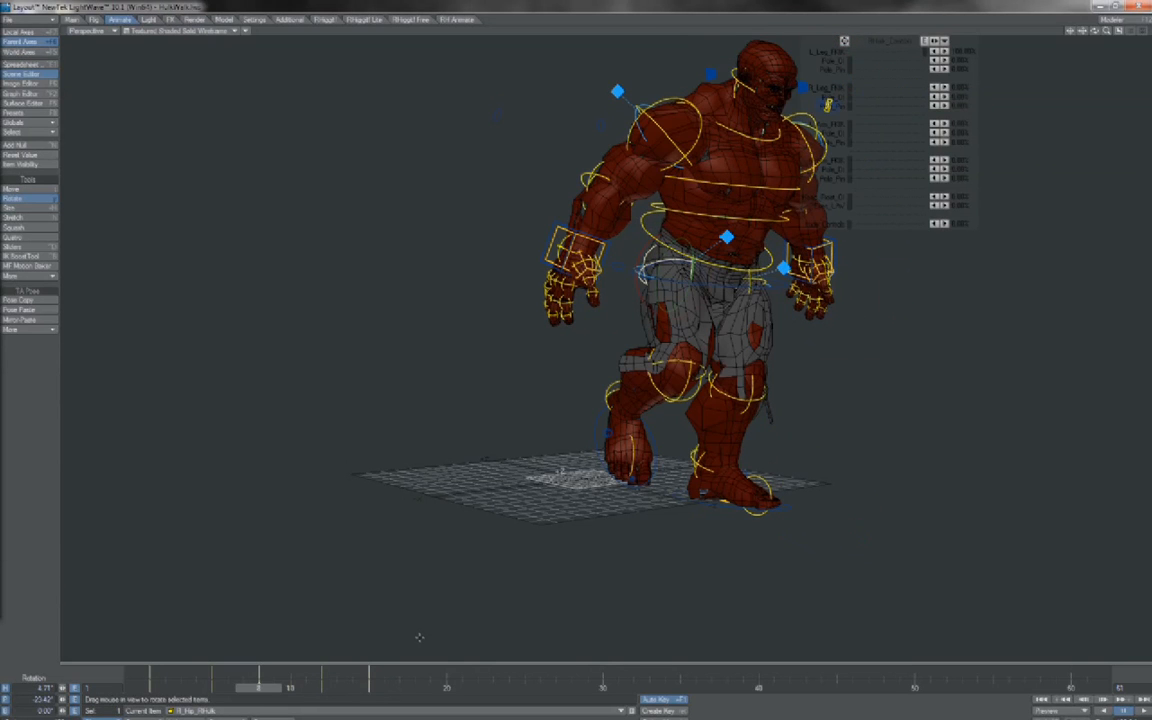
Step: Select the left leg's IK goal and step from frame 15 to frame 24 to examine the left foot's swing
{"action": "mouse_move", "coordinate": [369, 689]}
{"action": "left_mouse_down"}
{"action": "mouse_move", "coordinate": [149, 688]}
{"action": "mouse_move", "coordinate": [368, 688]}
{"action": "left_mouse_up"}
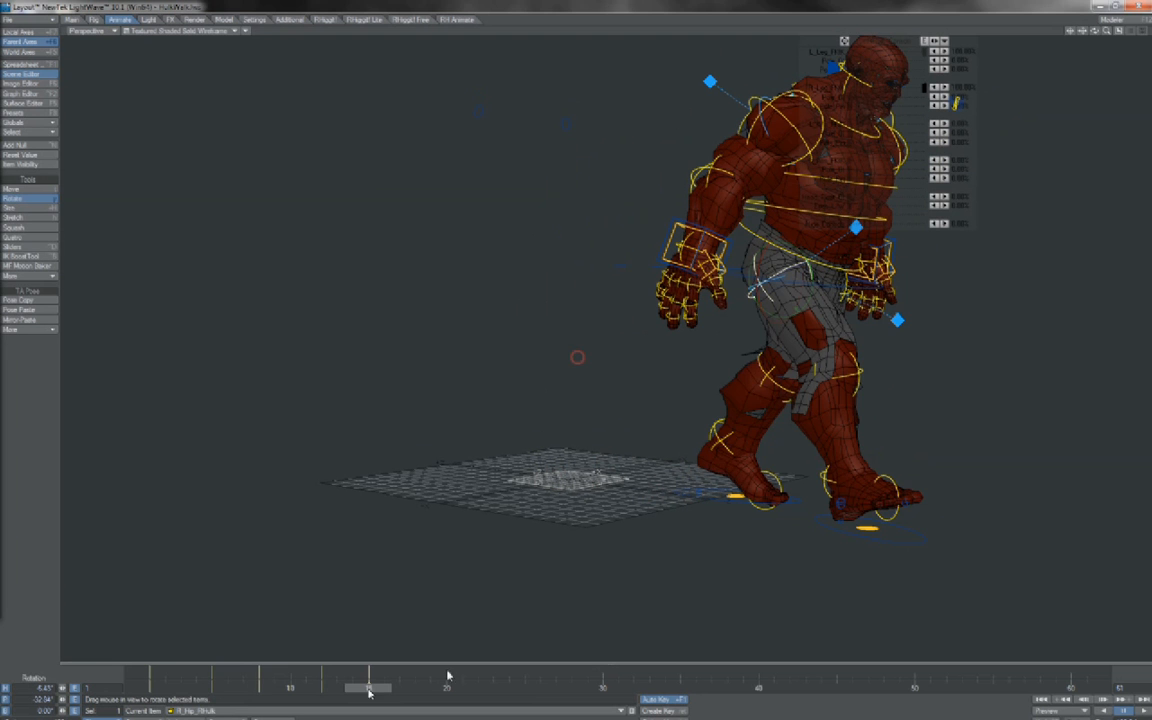
{"action": "key", "text": "Right"}
{"action": "key", "text": "Right"}
{"action": "left_click", "coordinate": [799, 497]}
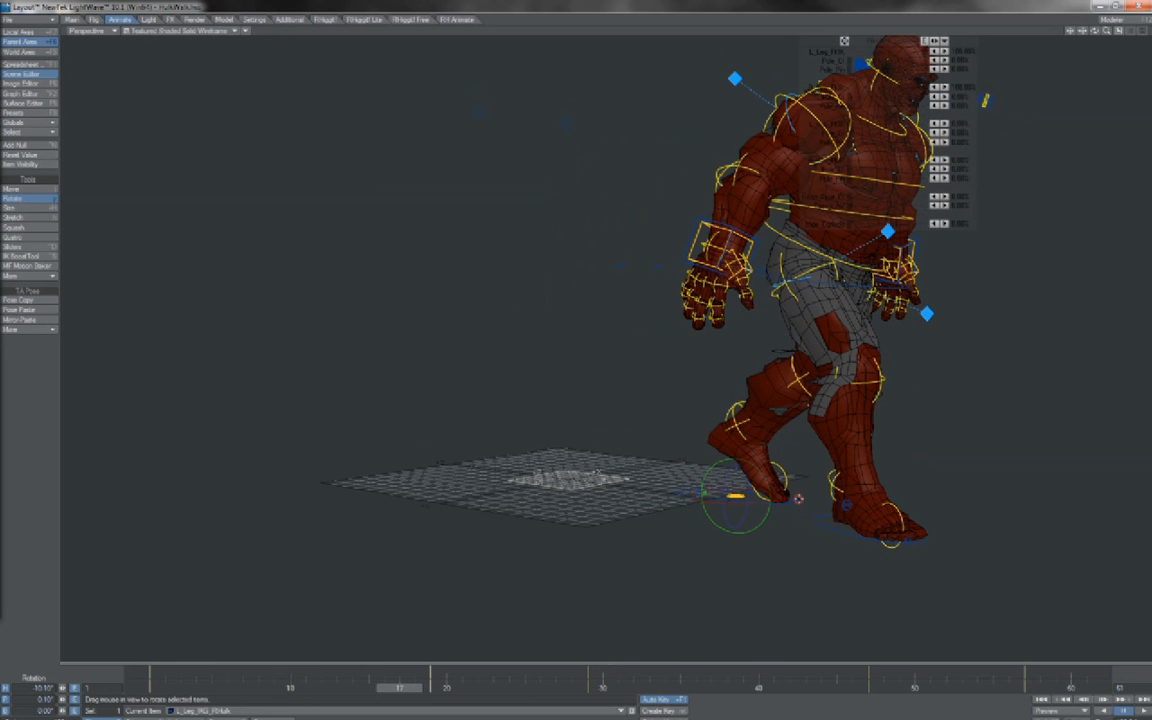
{"action": "key", "text": "Right"}
{"action": "key", "text": "Right"}
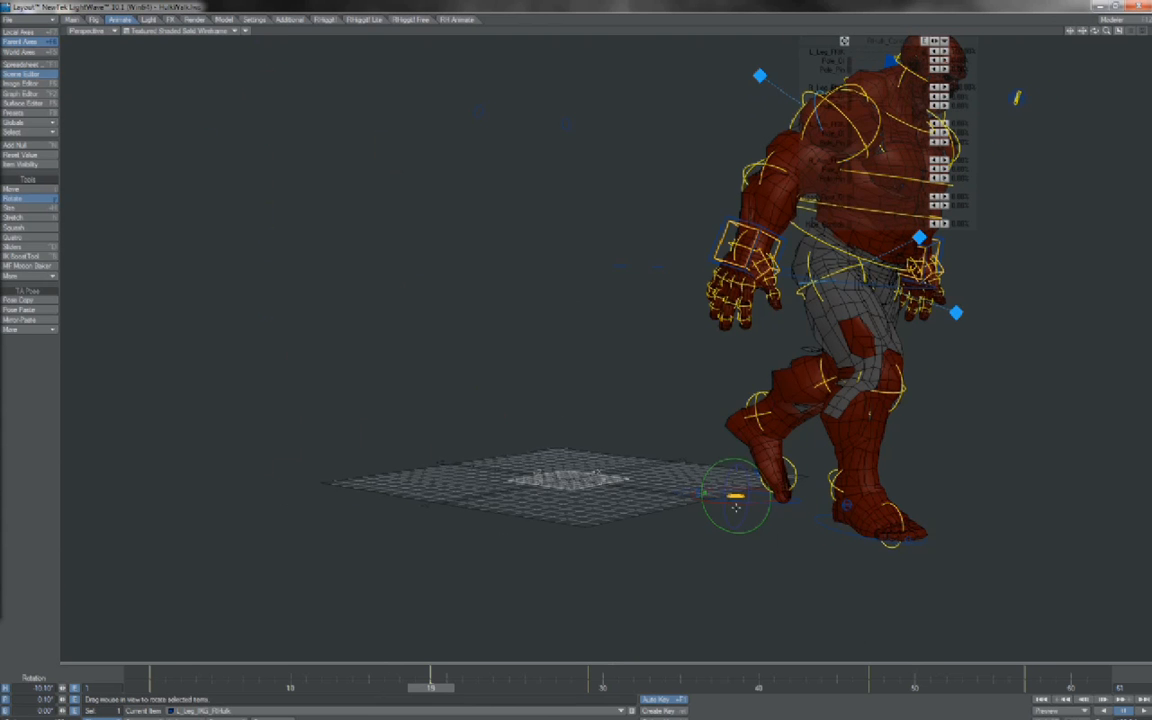
{"action": "key", "text": "Right"}
{"action": "key", "text": "Right"}
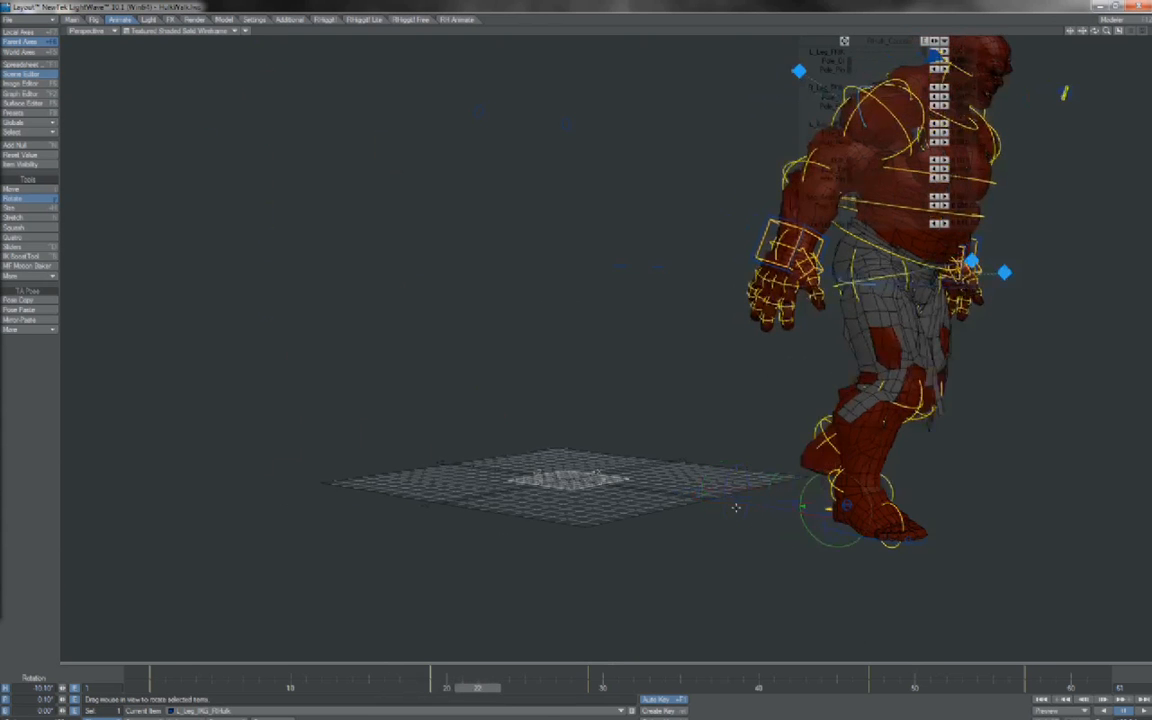
{"action": "key", "text": "Right"}
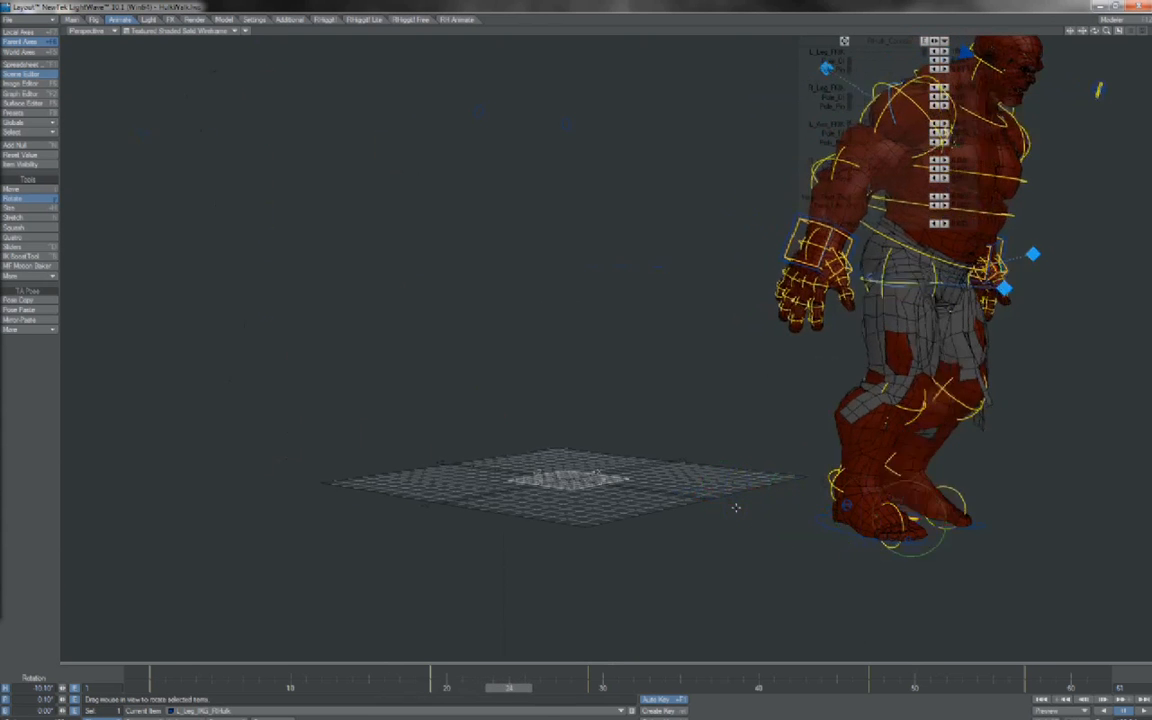
Step: At frame 24, raise the left leg's IK goal in the side view and set its pitch to about -40°
{"action": "key", "text": "3"}
{"action": "left_click_drag", "start_coordinate": [340, 473], "coordinate": [578, 357]}
{"action": "key", "text": "t"}
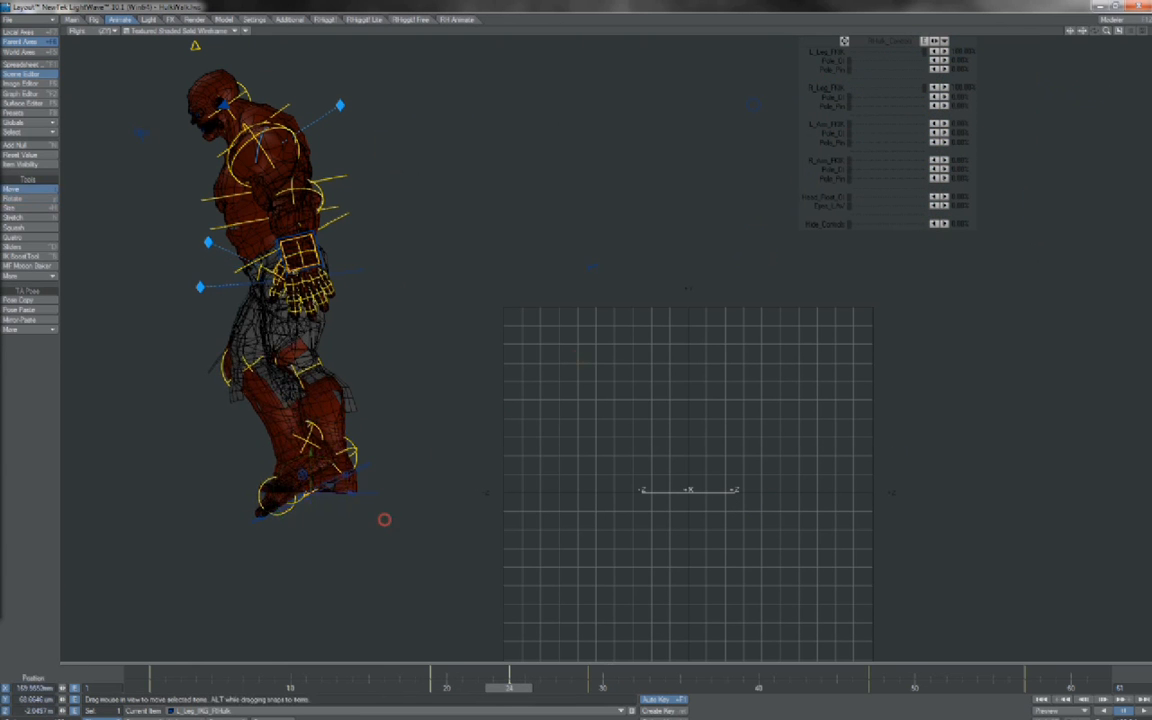
{"action": "left_click_drag", "start_coordinate": [386, 519], "coordinate": [400, 472]}
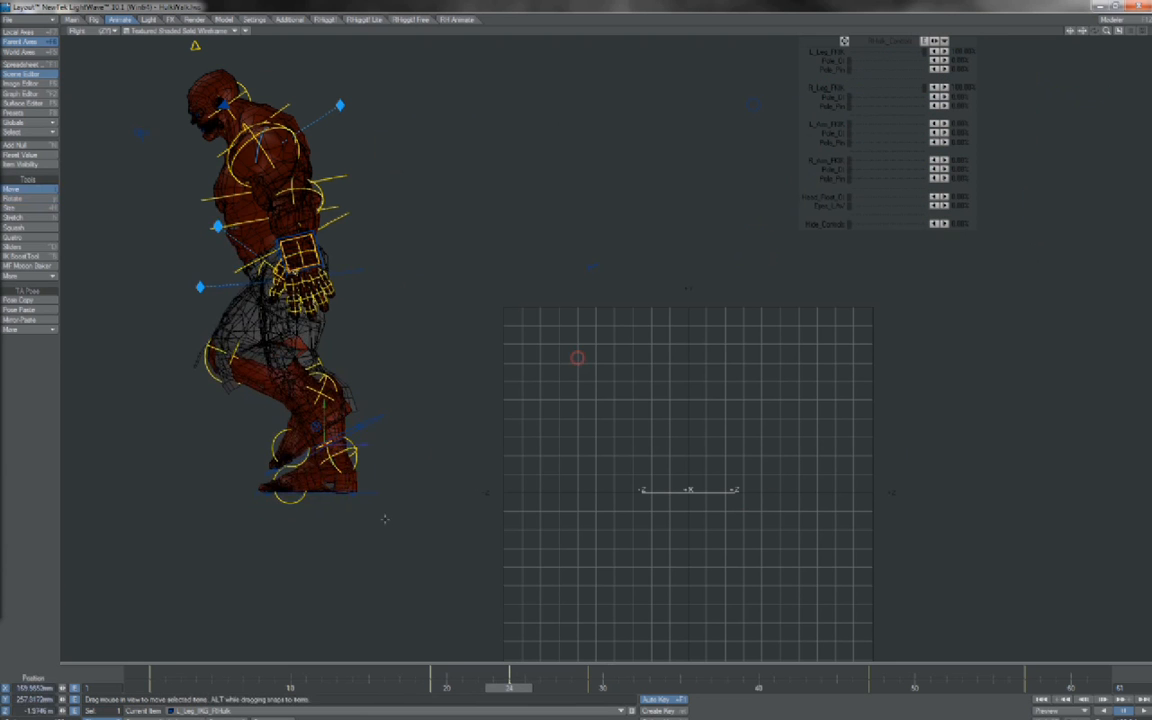
{"action": "key", "text": "y"}
{"action": "left_click_drag", "start_coordinate": [350, 412], "coordinate": [354, 382]}
{"action": "key", "text": "shift+Right"}
{"action": "key", "text": "shift+Left"}
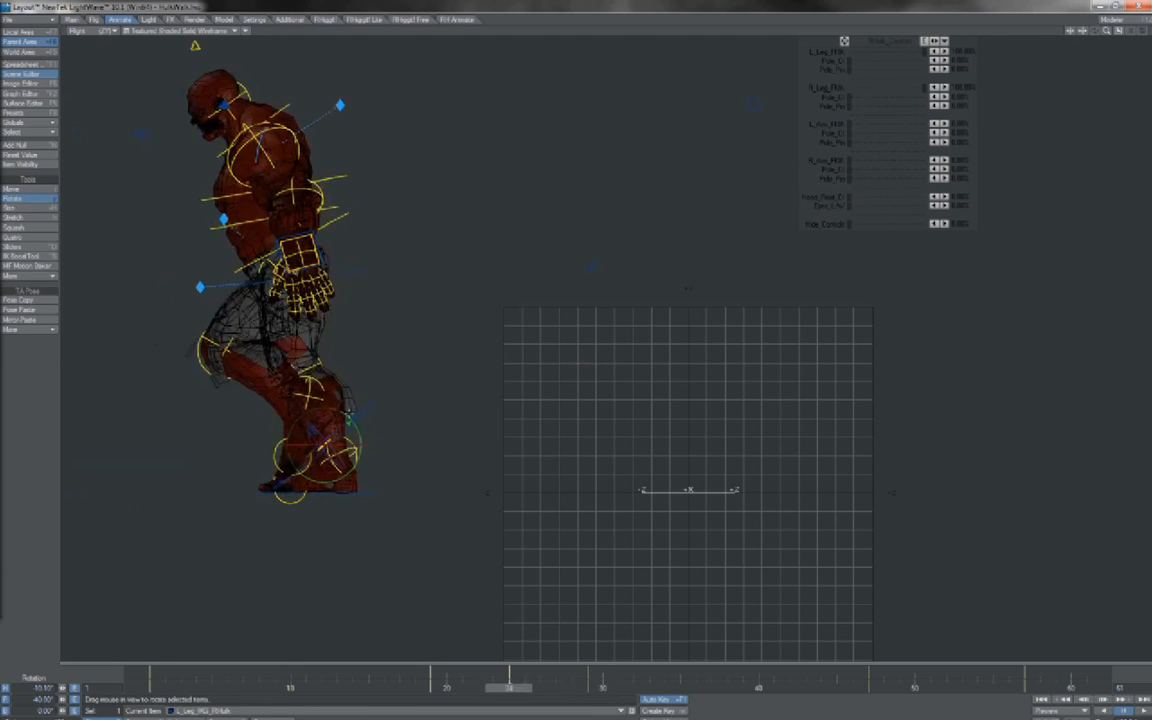
Step: Step from frame 24 to frame 31 and play back the walk to examine the left foot's swing
{"action": "key", "text": "Right"}
{"action": "key", "text": "Right"}
{"action": "key", "text": "Right"}
{"action": "key", "text": "Right"}
{"action": "key", "text": "Right"}
{"action": "key", "text": "Right"}
{"action": "key", "text": "Right"}
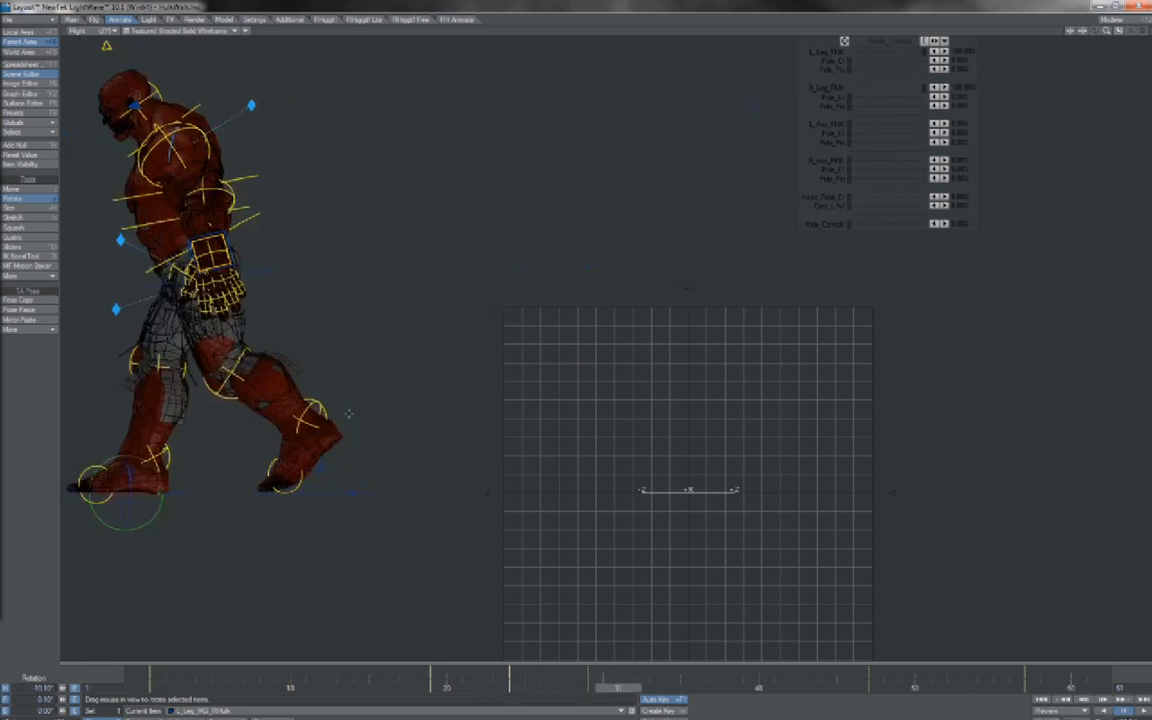
{"action": "key", "text": "Left"}
{"action": "key", "text": "Left"}
{"action": "key", "text": "space"}
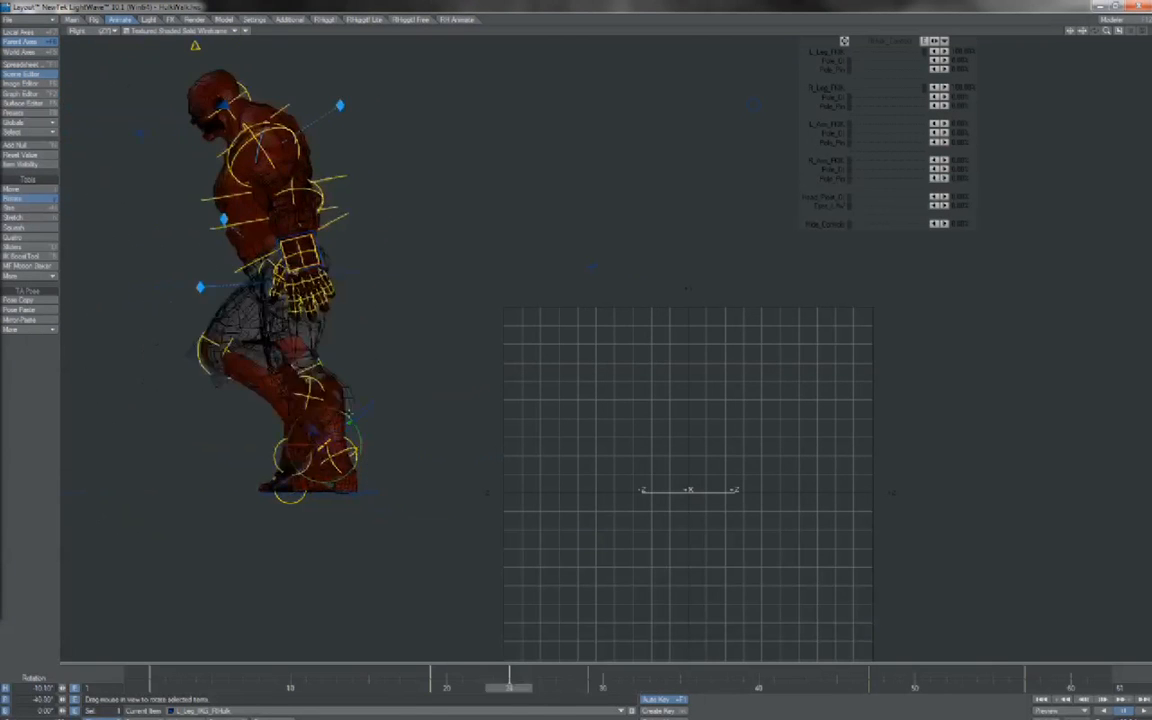
Step: Select the left leg's IK goal offset control in the perspective view and key it at frames 19 and 29
{"action": "left_click_drag", "start_coordinate": [1094, 30], "coordinate": [1077, 51]}
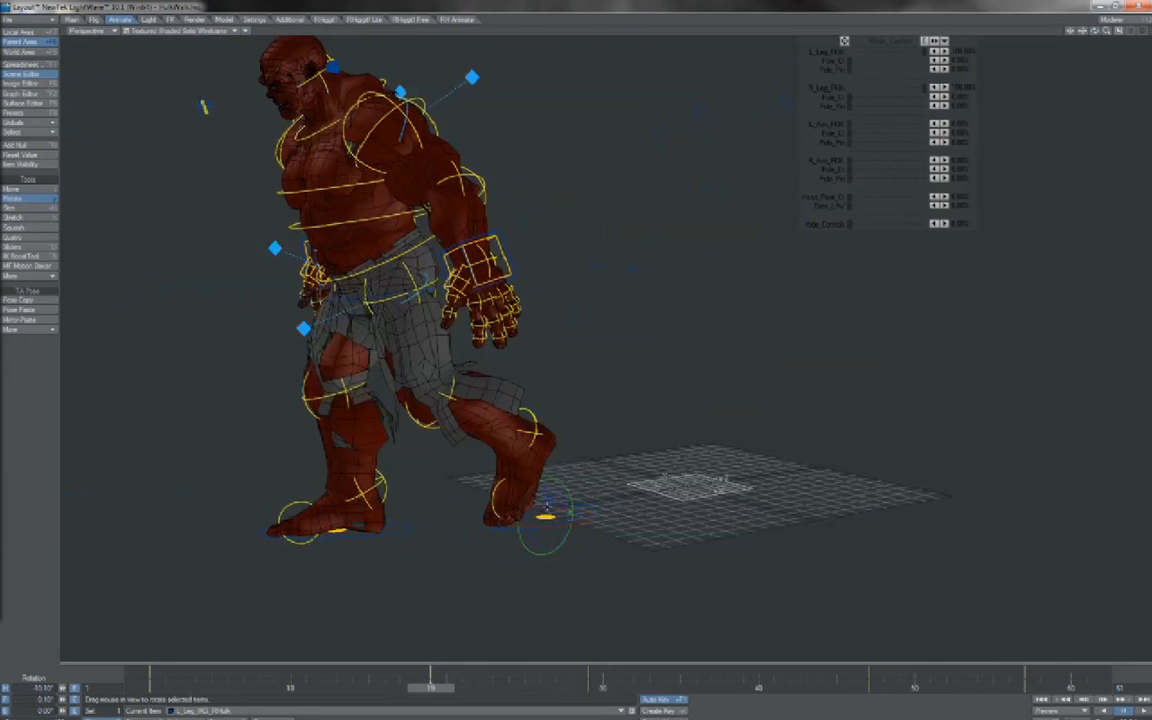
{"action": "key", "text": "shift+Right"}
{"action": "key", "text": "shift+Left"}
{"action": "left_click", "coordinate": [545, 516]}
{"action": "key", "text": "Right"}
{"action": "key", "text": "Right"}
{"action": "key", "text": "Right"}
{"action": "key", "text": "Right"}
{"action": "key", "text": "Right"}
{"action": "key", "text": "Right"}
{"action": "key", "text": "Right"}
{"action": "key", "text": "Right"}
{"action": "key", "text": "Right"}
{"action": "key", "text": "Right"}
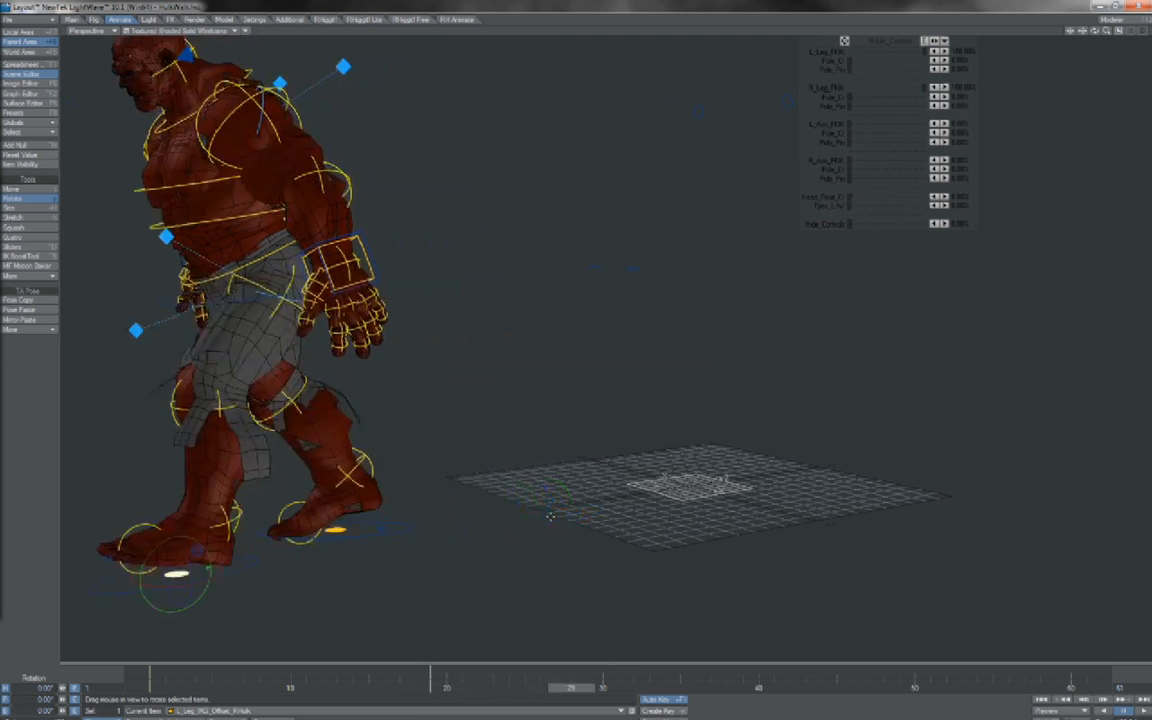
{"action": "key", "text": "Right"}
{"action": "key", "text": "Left"}
{"action": "key", "text": "Left"}
{"action": "key", "text": "Left"}
{"action": "key", "text": "Left"}
{"action": "key", "text": "Left"}
{"action": "key", "text": "Left"}
{"action": "key", "text": "Left"}
{"action": "key", "text": "Left"}
{"action": "key", "text": "Left"}
{"action": "key", "text": "Left"}
{"action": "key", "text": "Left"}
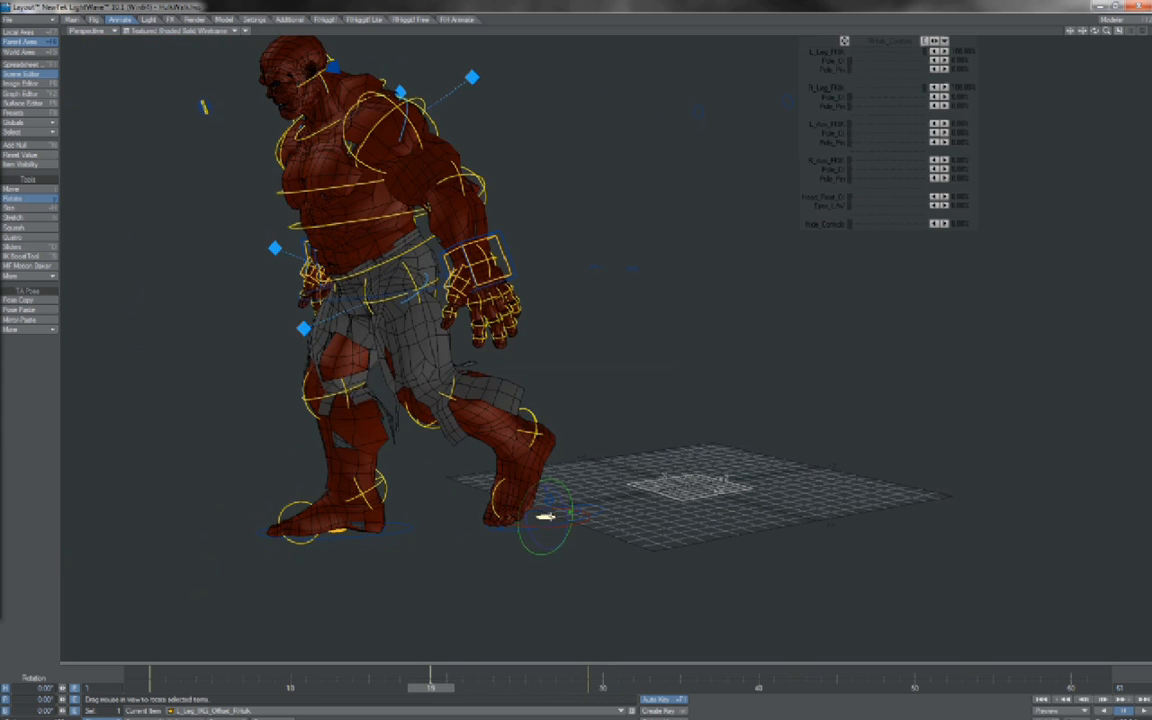
Step: Adjust and key the left leg's IK goal offset control at frame 24
{"action": "key", "text": "t"}
{"action": "left_click_drag", "start_coordinate": [545, 517], "coordinate": [398, 497]}
{"action": "key", "text": "y"}
{"action": "key", "text": "t"}
Step: Jump between the left IK offset control's keys at frames 19, 24 and 29 to compare the leg poses
{"action": "key", "text": "shift+Right"}
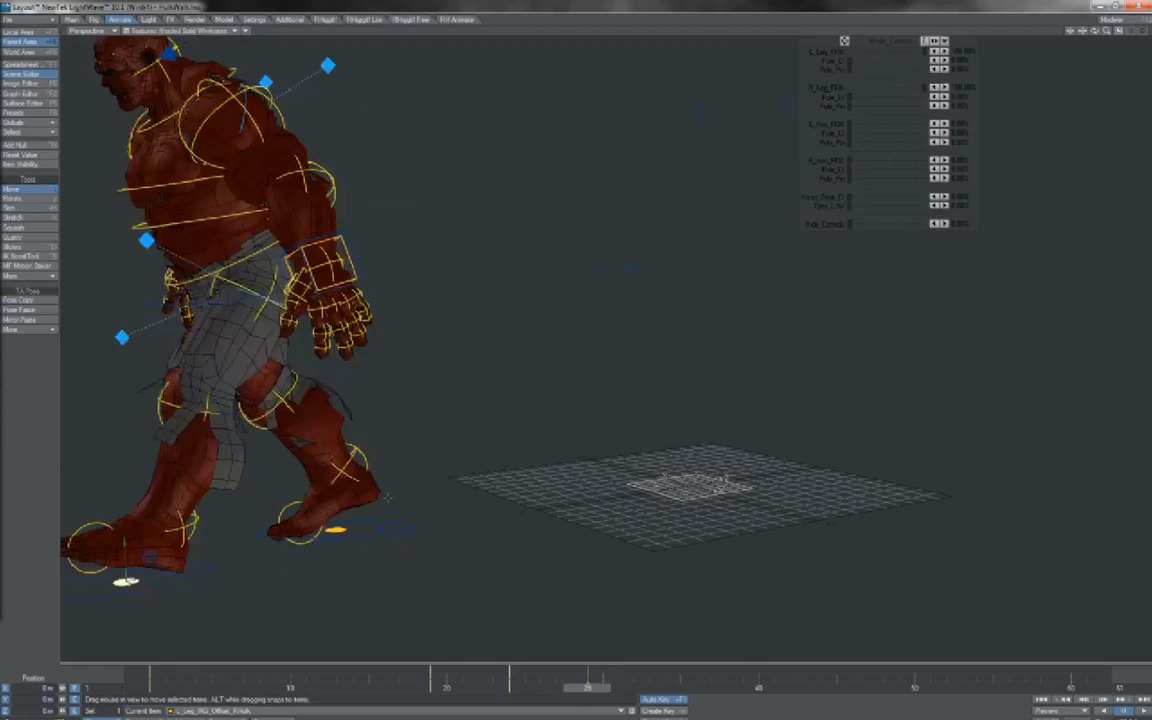
{"action": "key", "text": "shift+Left"}
{"action": "key", "text": "shift+Left"}
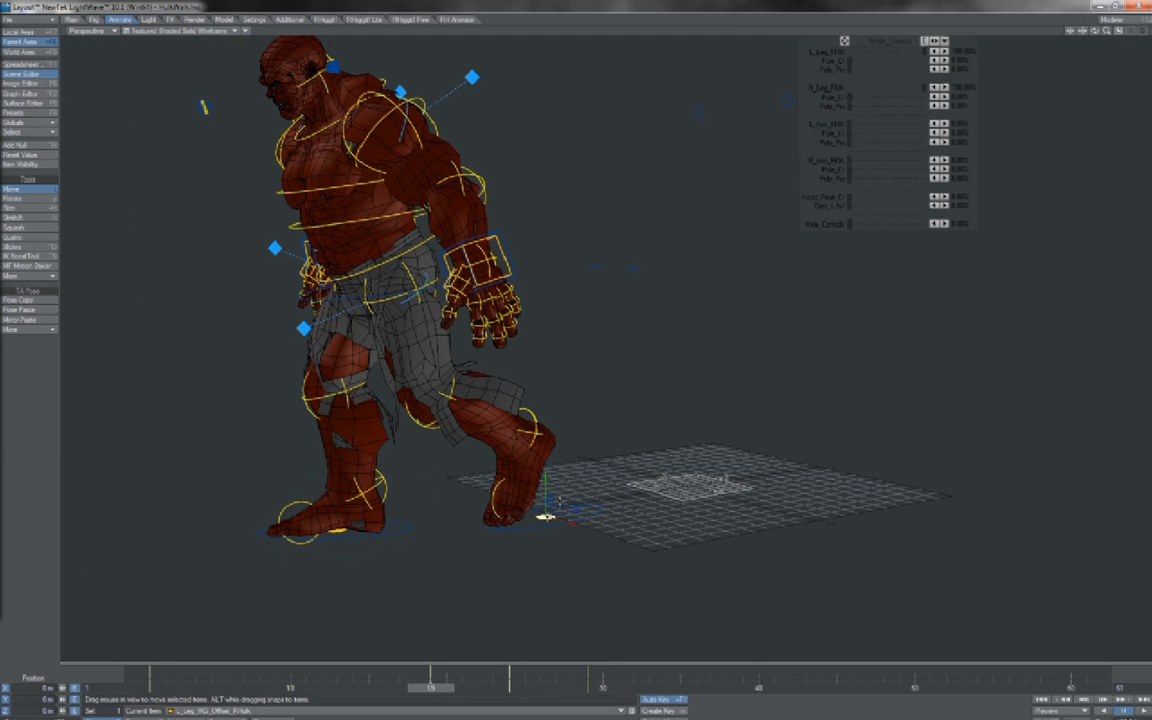
{"action": "key", "text": "shift+Right"}
{"action": "key", "text": "shift+Right"}
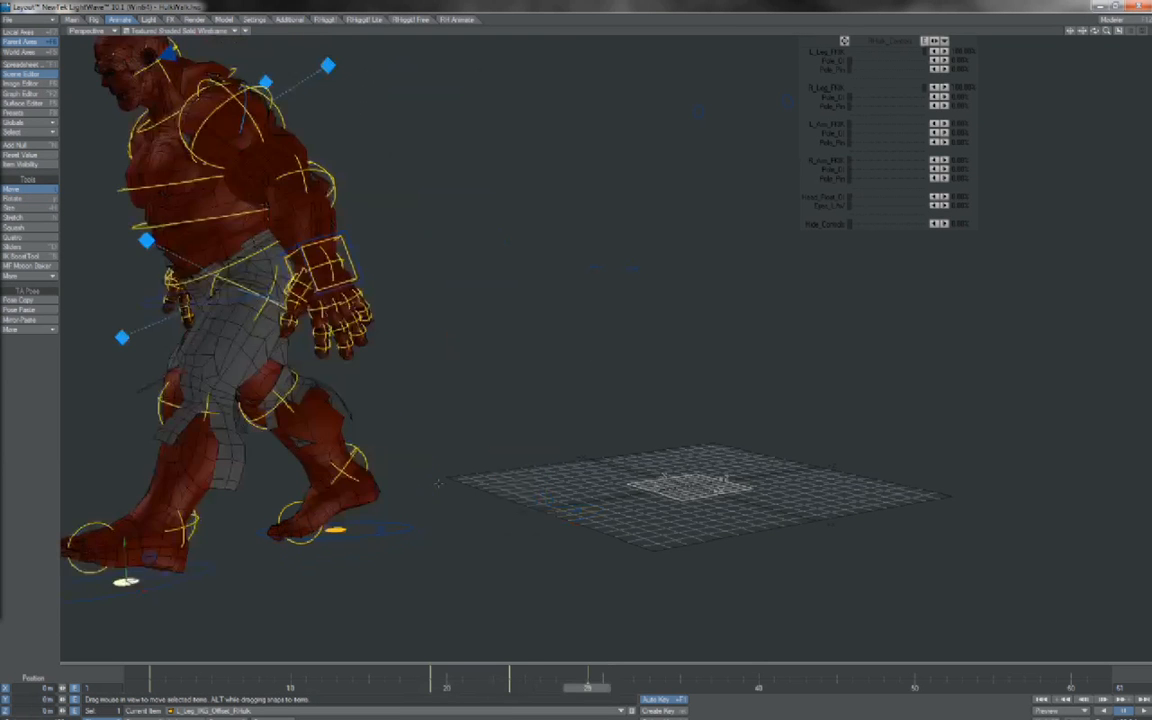
{"action": "key", "text": "shift+Left"}
{"action": "key", "text": "shift+Left"}
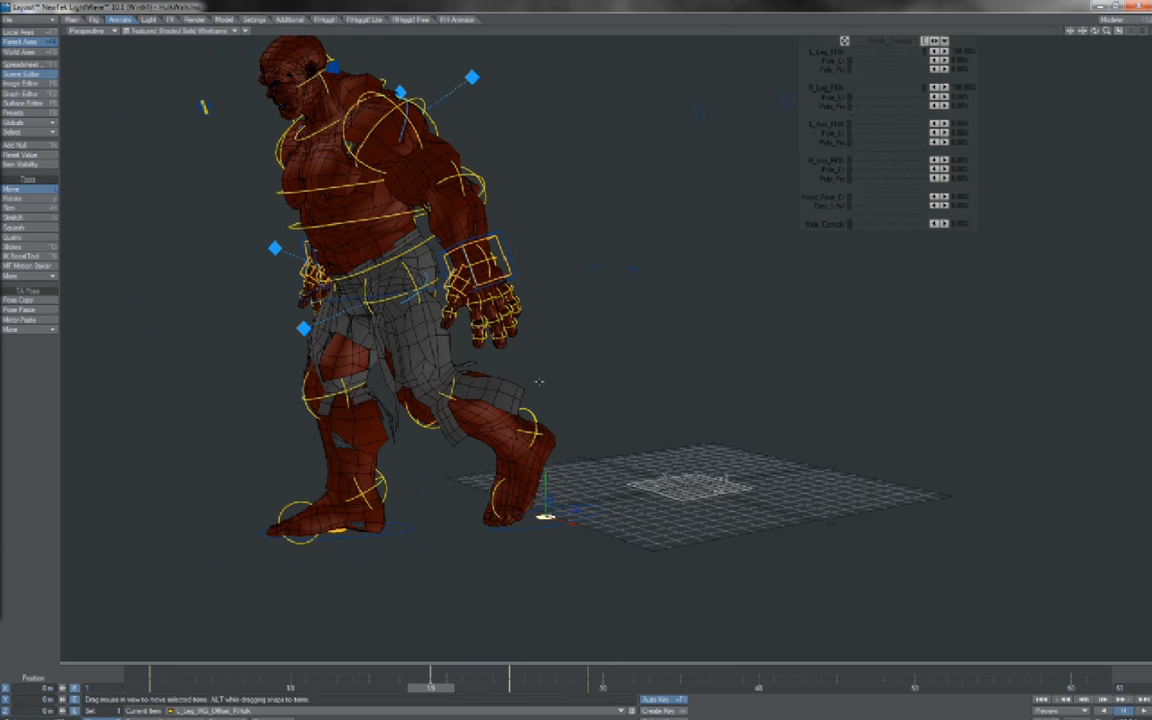
Step: Select the left leg's IK ankle control in bounding box display and restore the Textured Shaded Solid Wireframe display
{"action": "key", "text": "b"}
{"action": "left_click", "coordinate": [521, 430]}
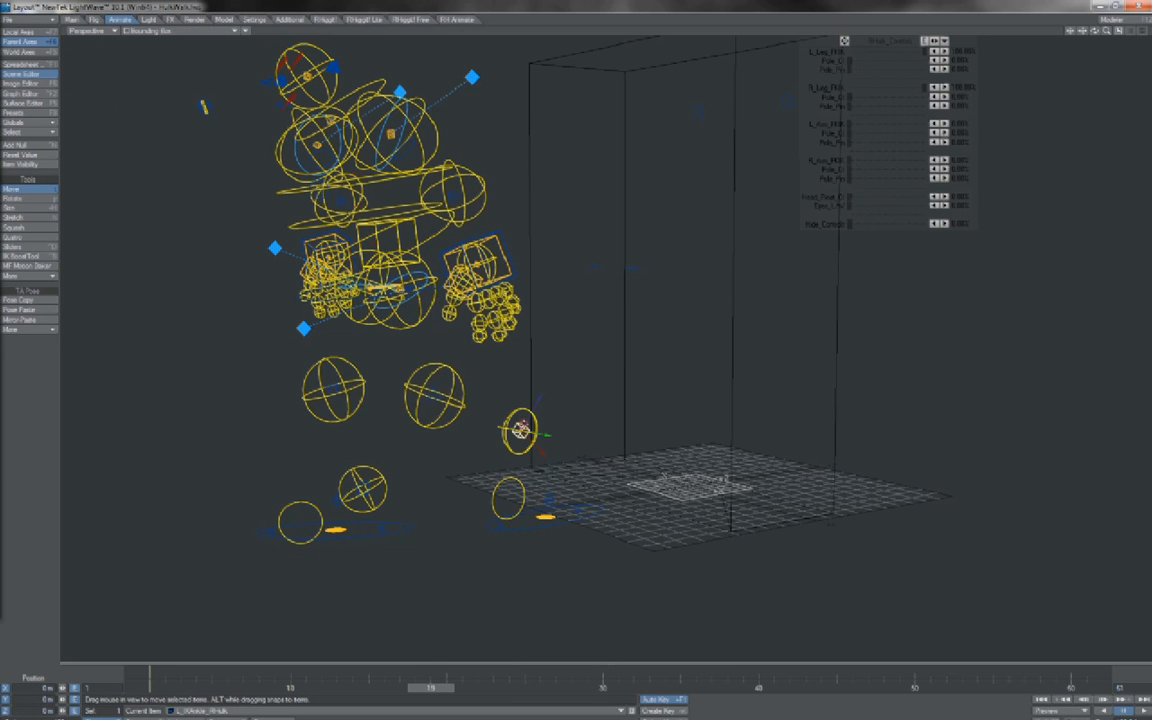
{"action": "left_click", "coordinate": [198, 32]}
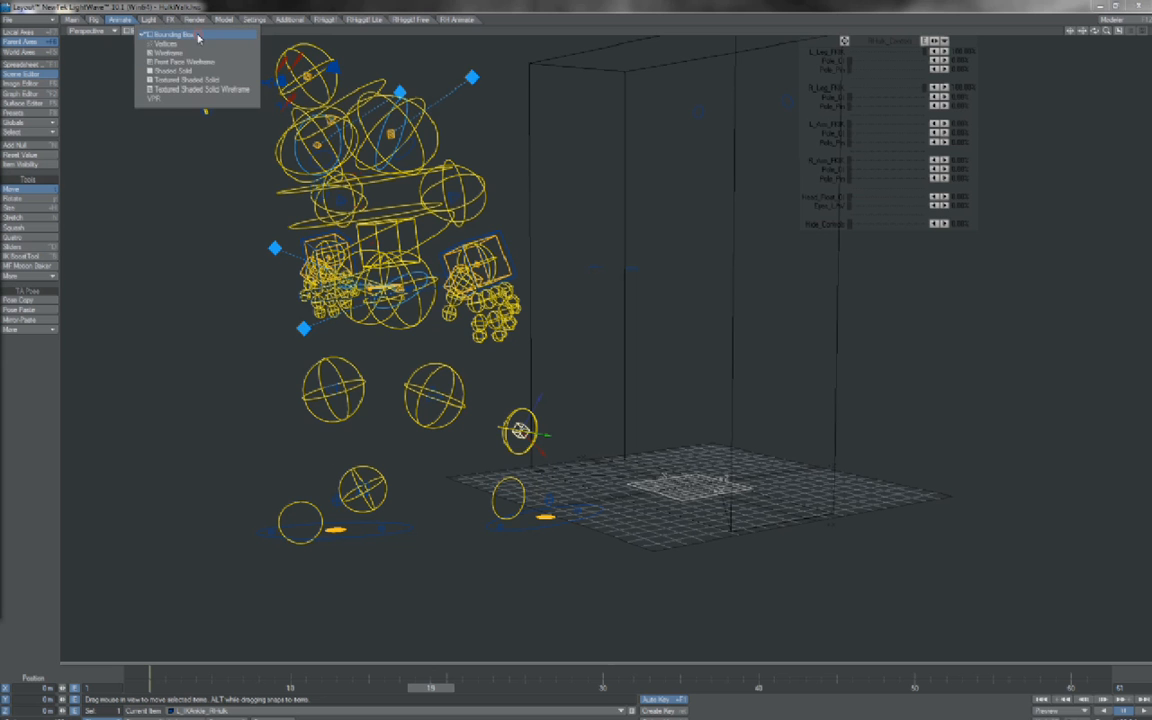
{"action": "left_click", "coordinate": [189, 91]}
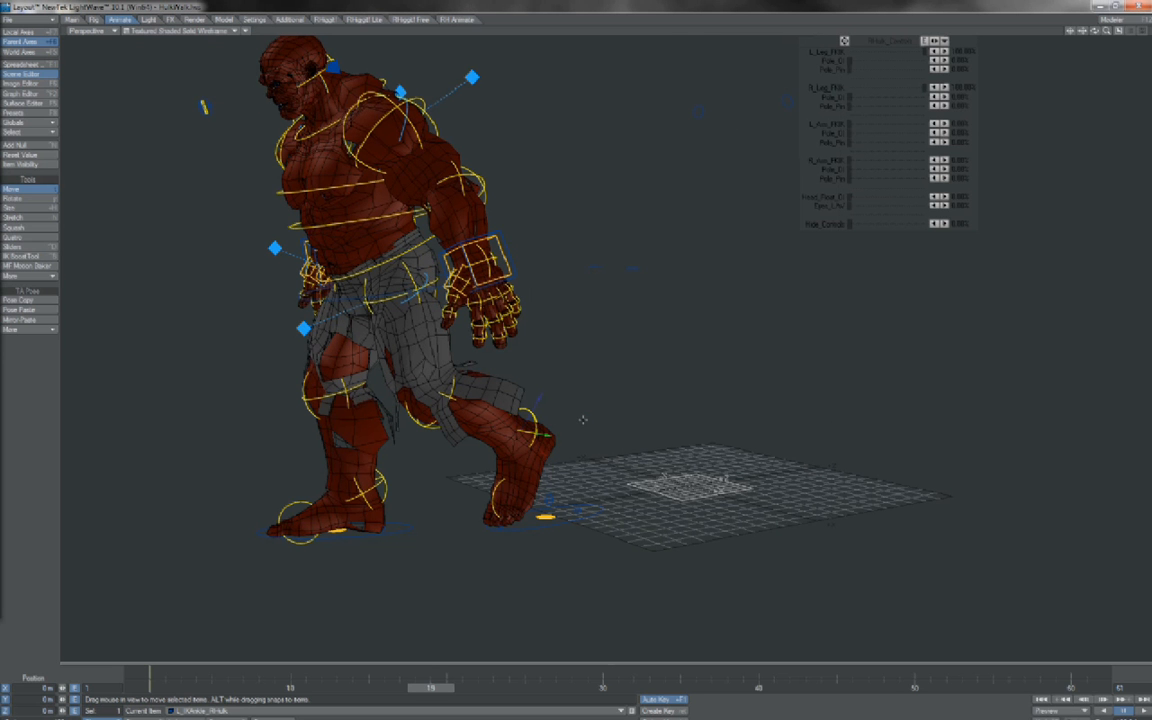
Step: Try moving the left IK ankle control at frame 19, undo the move, and step back to frame 15
{"action": "mouse_move", "coordinate": [583, 420]}
{"action": "left_mouse_down"}
{"action": "mouse_move", "coordinate": [573, 410]}
{"action": "mouse_move", "coordinate": [583, 419]}
{"action": "left_mouse_up"}
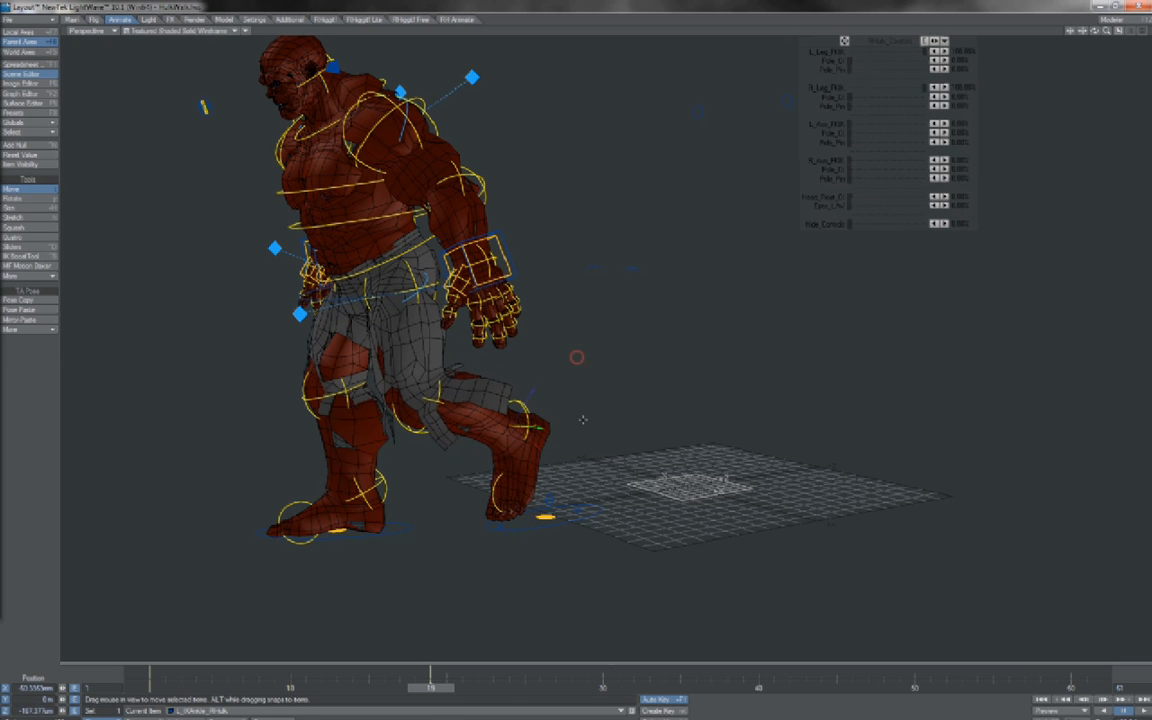
{"action": "key", "text": "ctrl+z"}
{"action": "key", "text": "Left"}
{"action": "key", "text": "Left"}
{"action": "key", "text": "Left"}
{"action": "key", "text": "Left"}
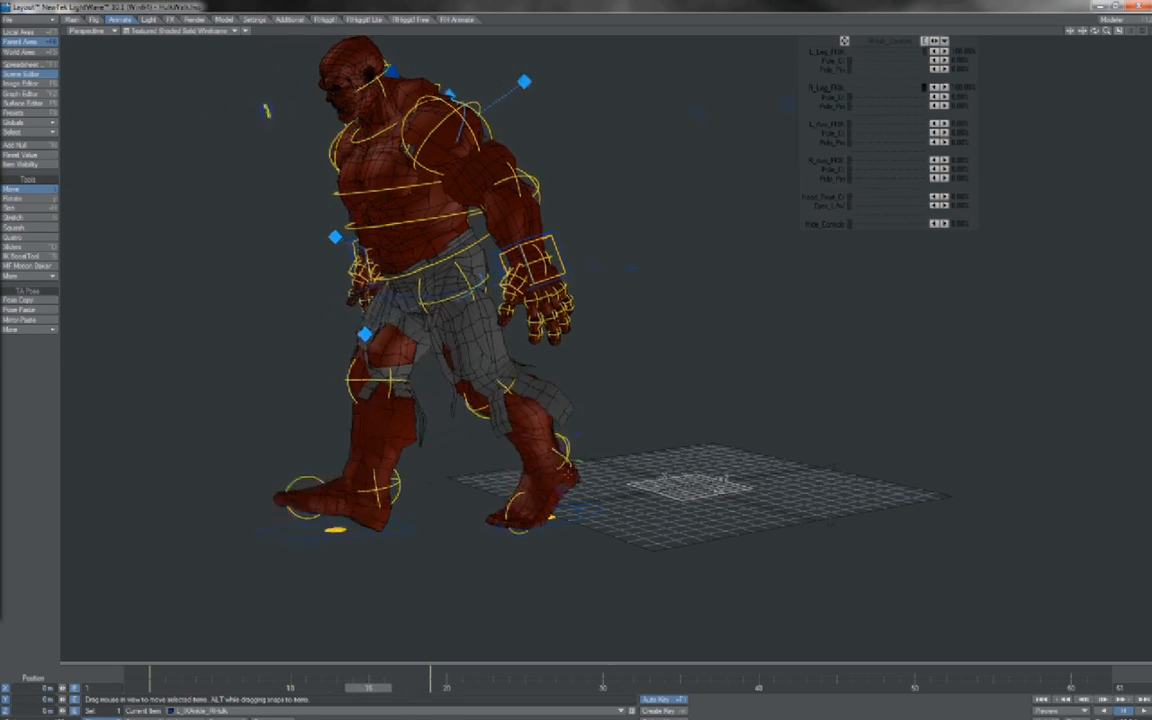
Step: At frame 24, move the left leg's IK ankle control to adjust the swinging leg's bend
{"action": "left_click_drag", "start_coordinate": [368, 688], "coordinate": [508, 688]}
{"action": "left_click_drag", "start_coordinate": [451, 400], "coordinate": [425, 388]}
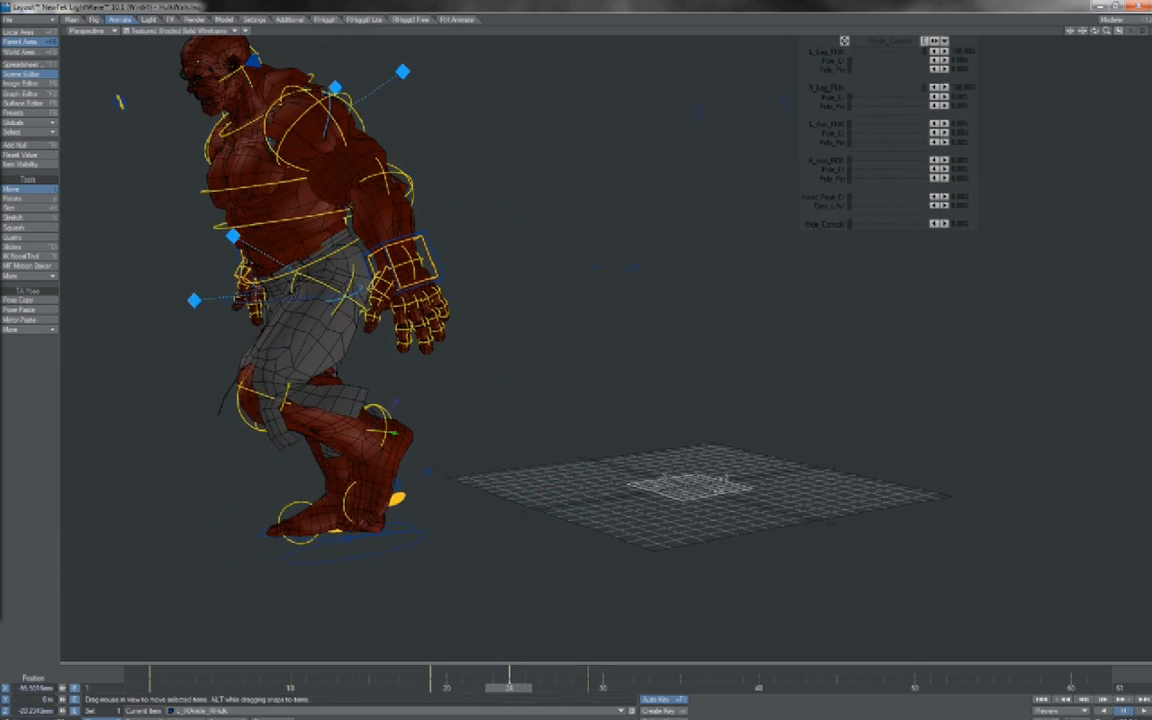
{"action": "left_click_drag", "start_coordinate": [395, 434], "coordinate": [674, 348]}
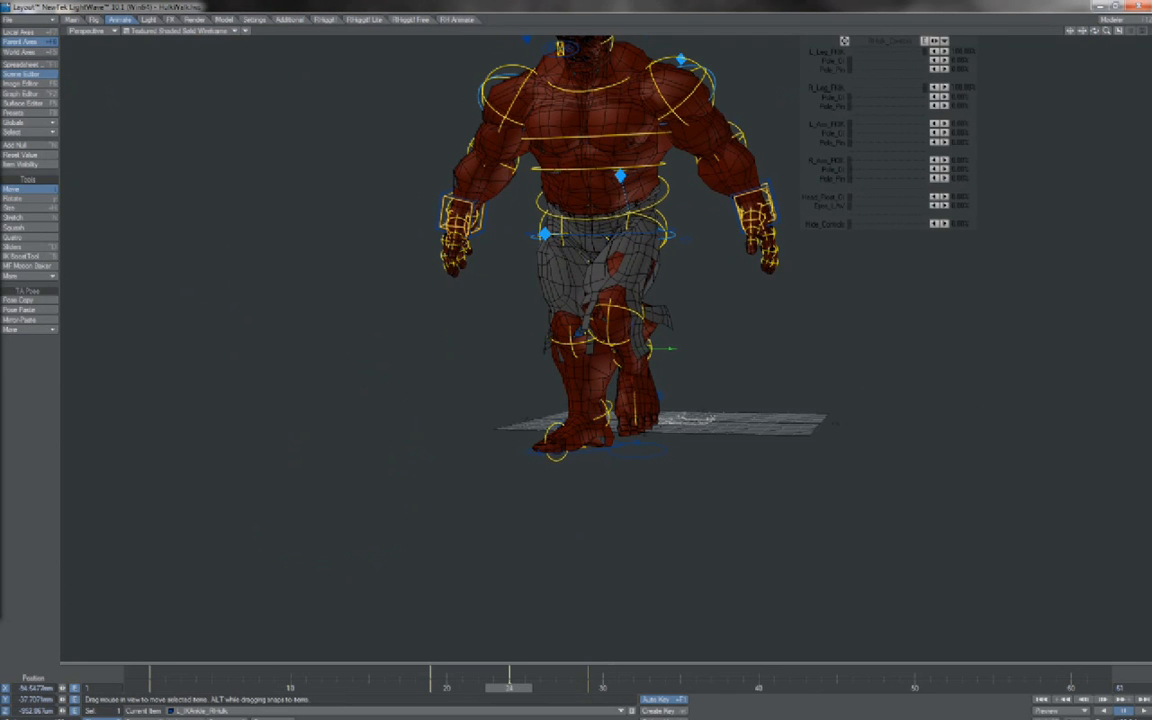
{"action": "key", "text": "shift+Left"}
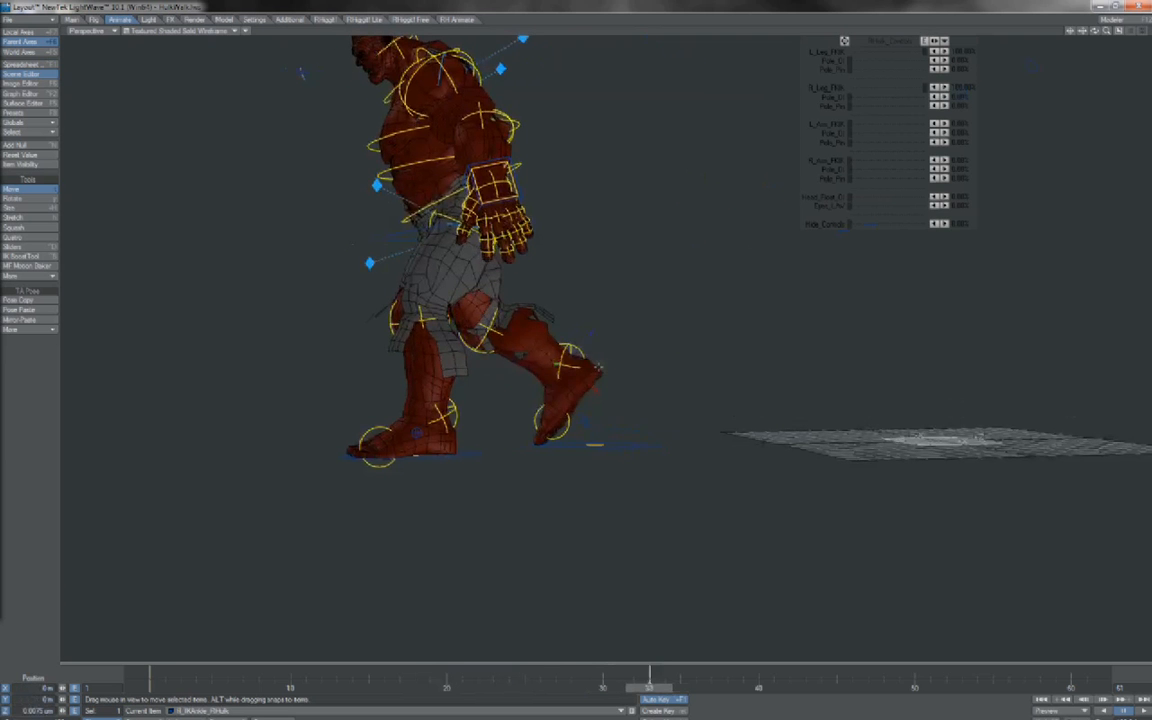
Step: At frame 37, move the right leg's IK ankle control to adjust the lifted foot and knee bend
{"action": "key", "text": "Right"}
{"action": "key", "text": "Right"}
{"action": "key", "text": "Right"}
{"action": "key", "text": "Right"}
{"action": "key", "text": "Right"}
{"action": "key", "text": "Right"}
{"action": "key", "text": "Right"}
{"action": "key", "text": "Right"}
{"action": "key", "text": "Right"}
{"action": "key", "text": "Right"}
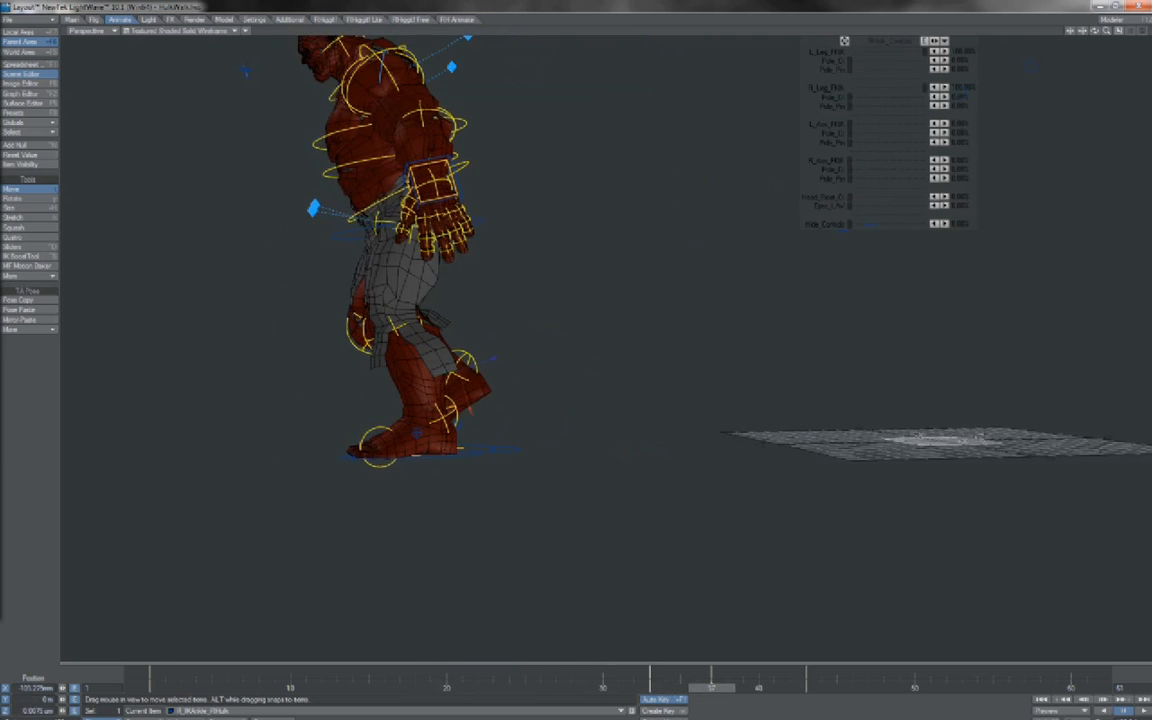
{"action": "left_click_drag", "start_coordinate": [471, 409], "coordinate": [578, 357]}
{"action": "left_click_drag", "start_coordinate": [491, 353], "coordinate": [485, 355]}
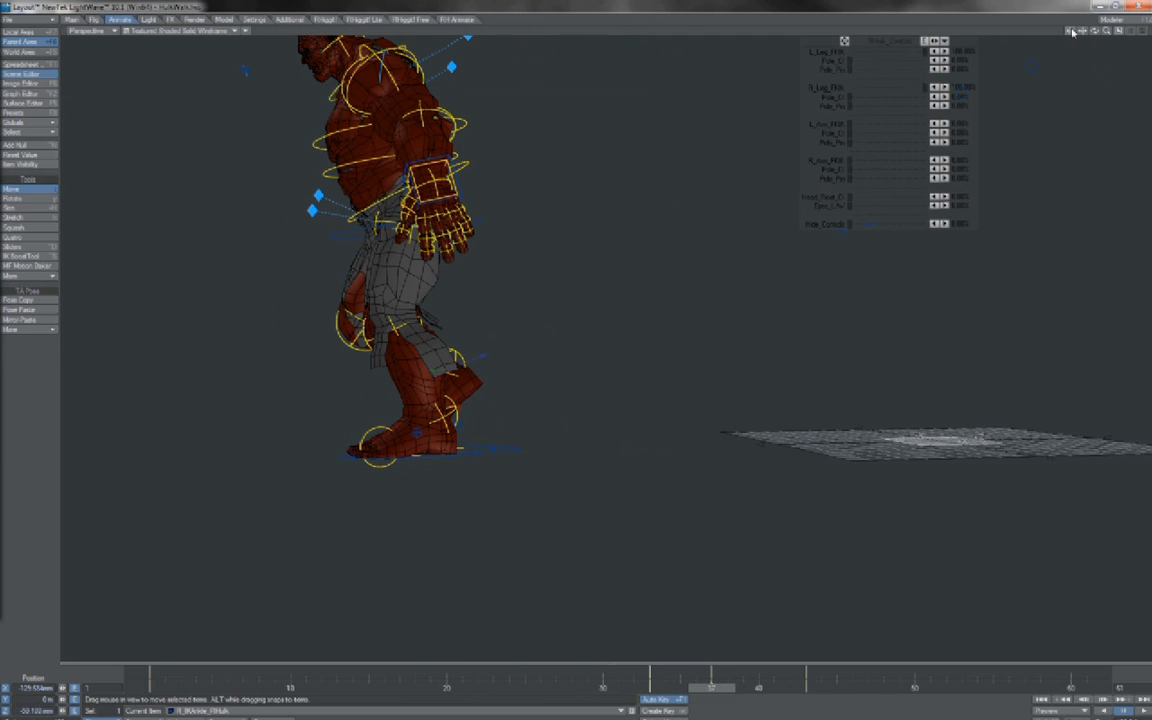
Step: Orbit to the character's other side and turn on Show Motion Paths in the OpenGL preferences
{"action": "left_click_drag", "start_coordinate": [1072, 33], "coordinate": [1093, 30]}
{"action": "left_click_drag", "start_coordinate": [560, 345], "coordinate": [752, 345], "text": "alt"}
{"action": "left_click_drag", "start_coordinate": [566, 315], "coordinate": [710, 394], "text": "alt"}
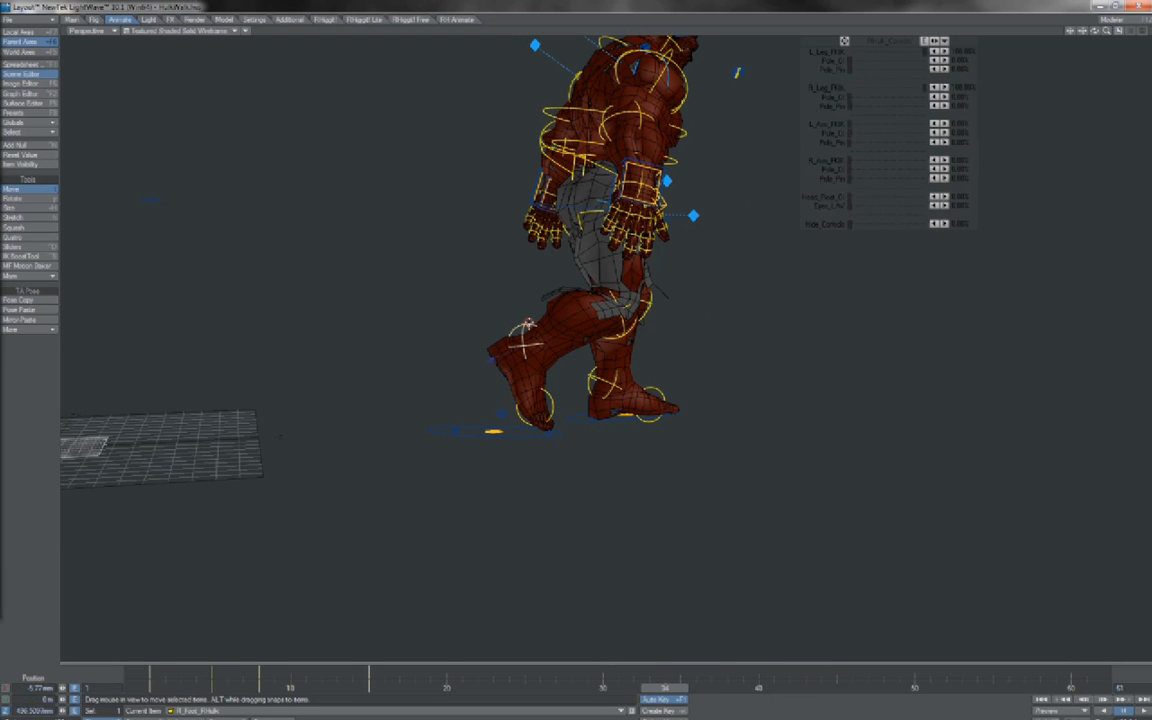
{"action": "key", "text": "o"}
{"action": "left_click", "coordinate": [330, 159]}
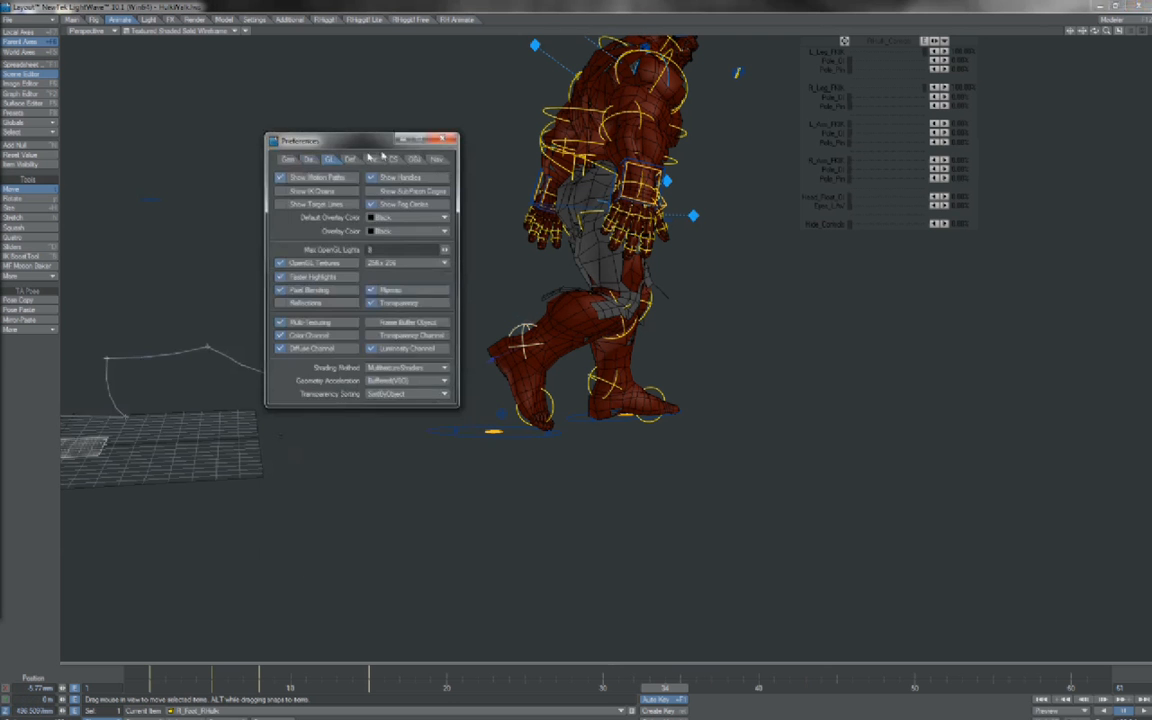
{"action": "left_click", "coordinate": [439, 142]}
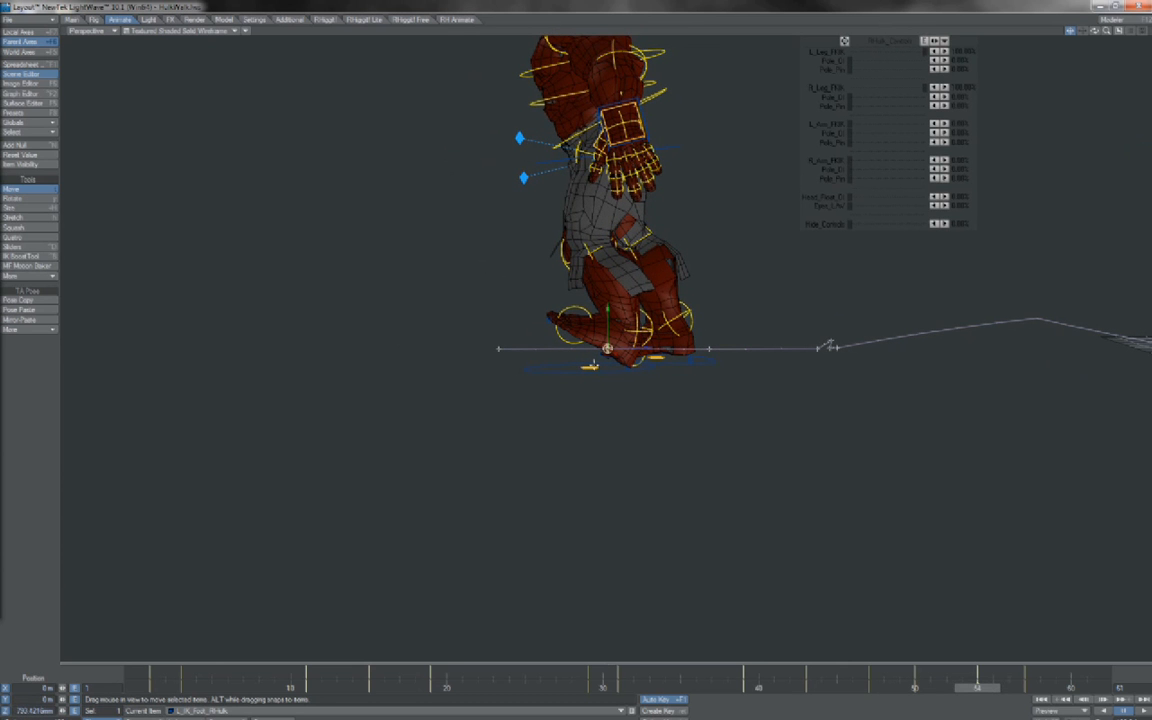
Step: Select the left leg's IK goal offset control and return to frame 1 to inspect its motion path
{"action": "left_click", "coordinate": [594, 366]}
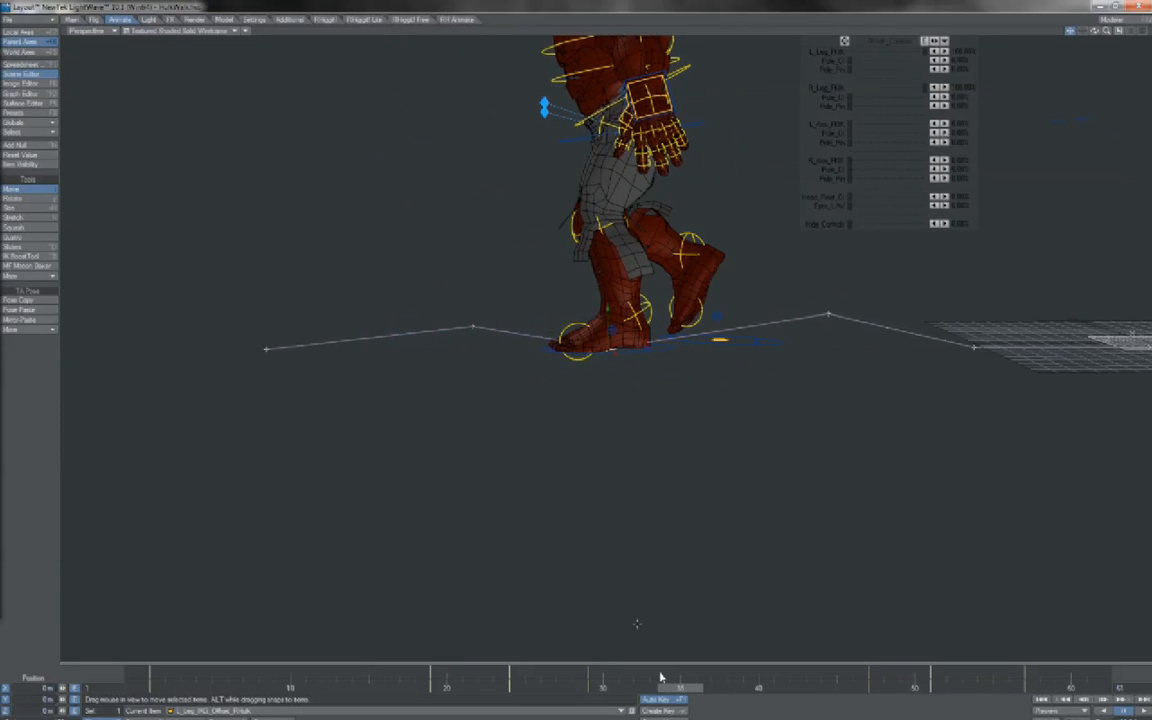
{"action": "left_click_drag", "start_coordinate": [670, 693], "coordinate": [148, 689]}
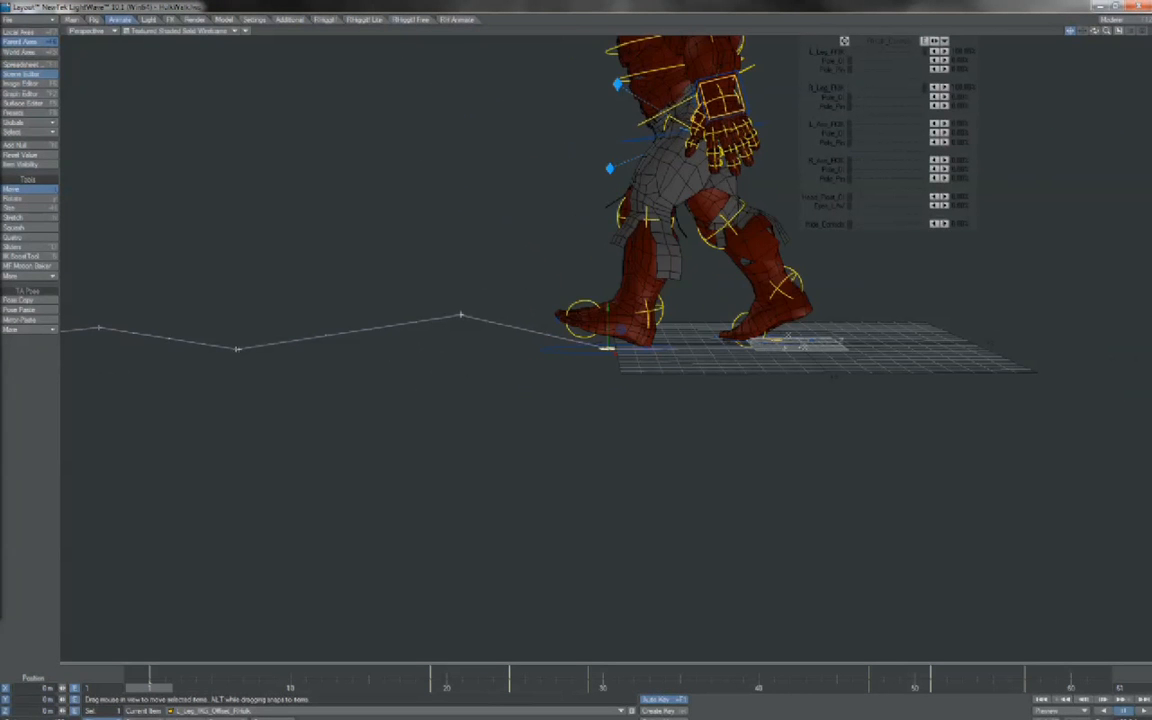